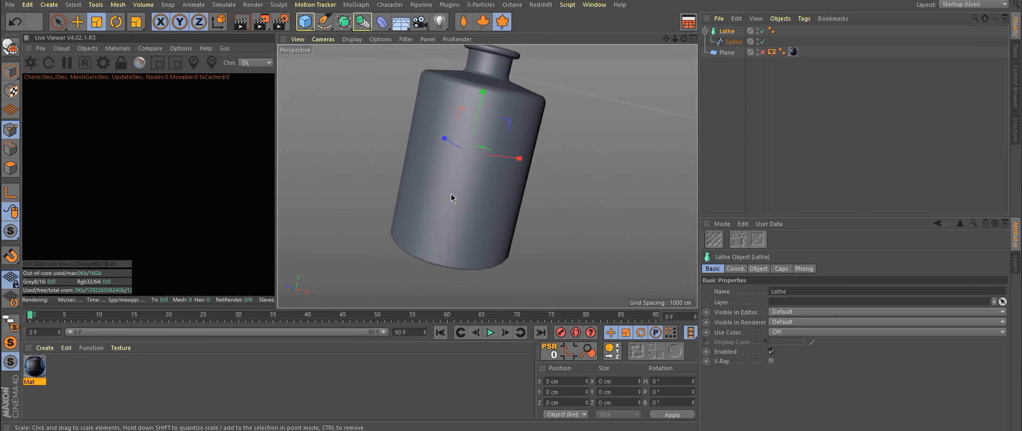
Step: Chamfer the selected points of the lathe's profile spline at the bottle's neck rim with a radius of about 9.03 cm
left_click(762, 31)
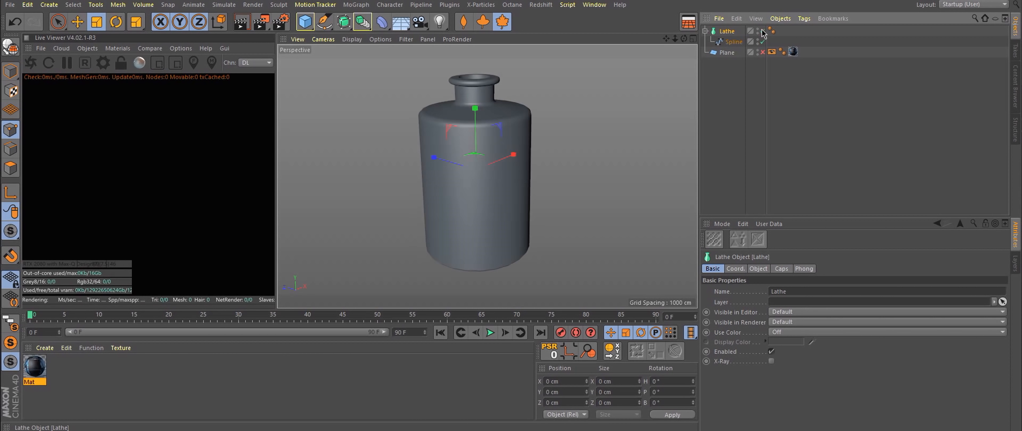
left_click_drag(595, 88, 556, 131, "alt")
right_click_drag(516, 131, 577, 51, "alt")
left_click_drag(578, 51, 496, 114, "alt")
right_click_drag(496, 114, 534, 107, "alt")
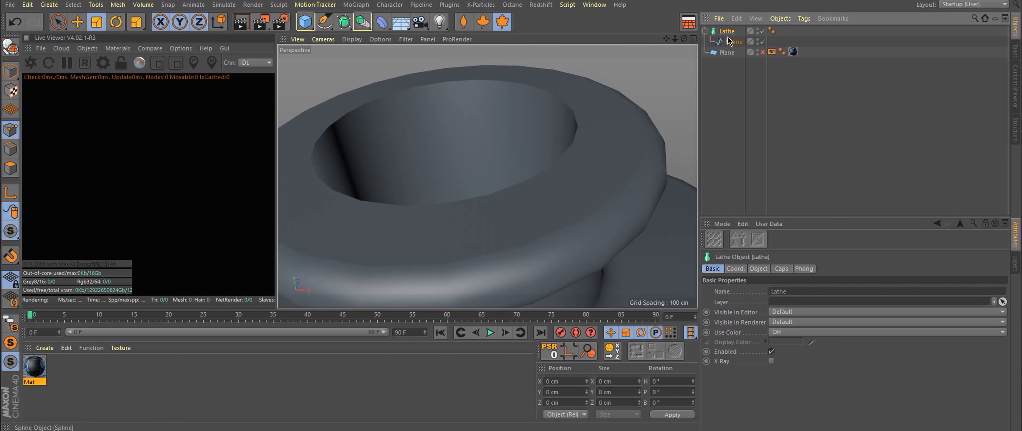
left_click(732, 42)
right_click_drag(590, 130, 667, 115, "alt")
left_click_drag(668, 115, 635, 87, "alt")
right_click(635, 87)
left_click(671, 290)
left_click_drag(571, 222, 591, 220)
Step: Inspect the rounded neck rim, shoulder and body of the bottle from several angles
left_click_drag(591, 221, 573, 189, "alt")
right_click_drag(573, 189, 529, 234, "alt")
scroll(529, 233, "up", 8)
left_click_drag(529, 233, 603, 215, "alt")
scroll(604, 214, "down", 4)
scroll(605, 218, "up", 10)
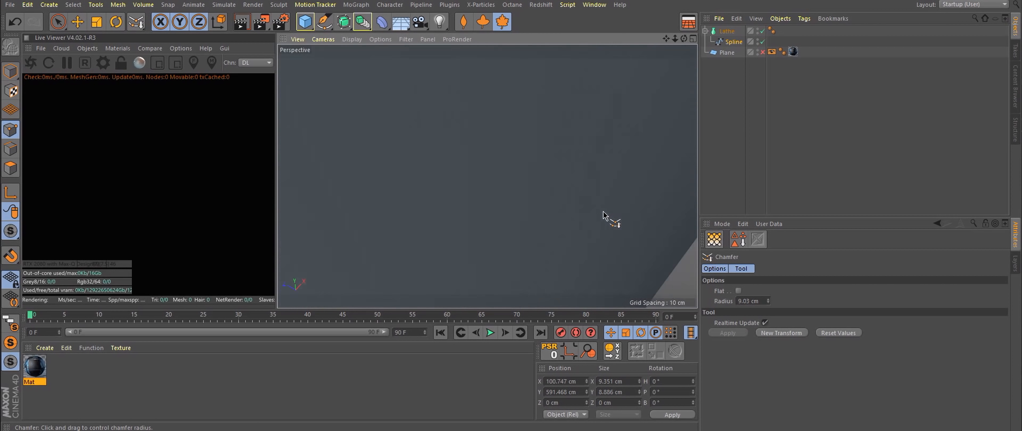
scroll(588, 225, "down", 10)
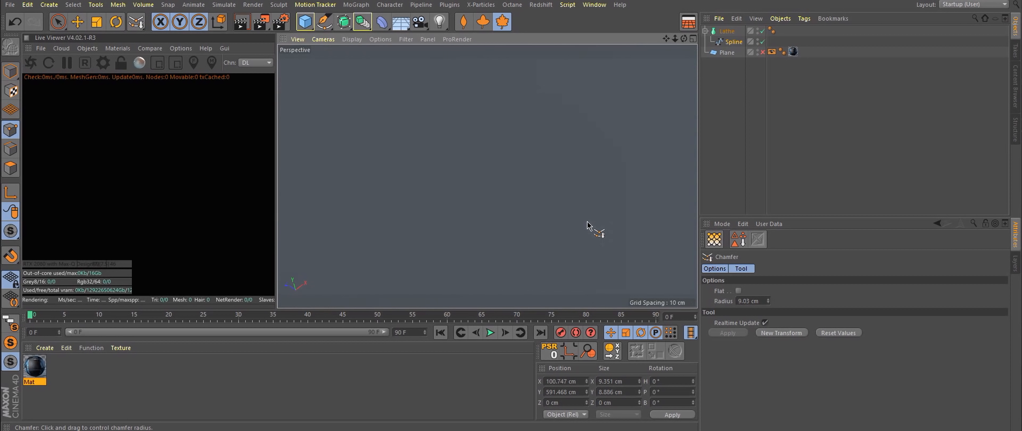
scroll(588, 225, "down", 4)
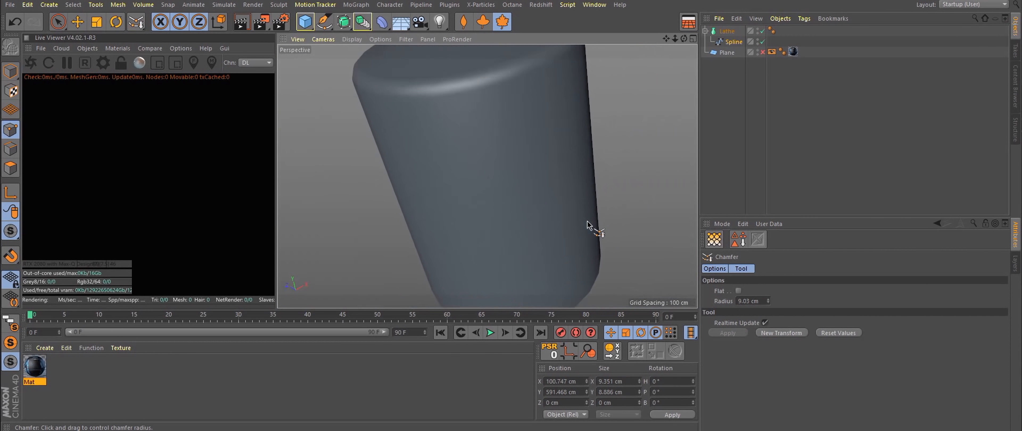
left_click_drag(588, 225, 524, 211, "alt")
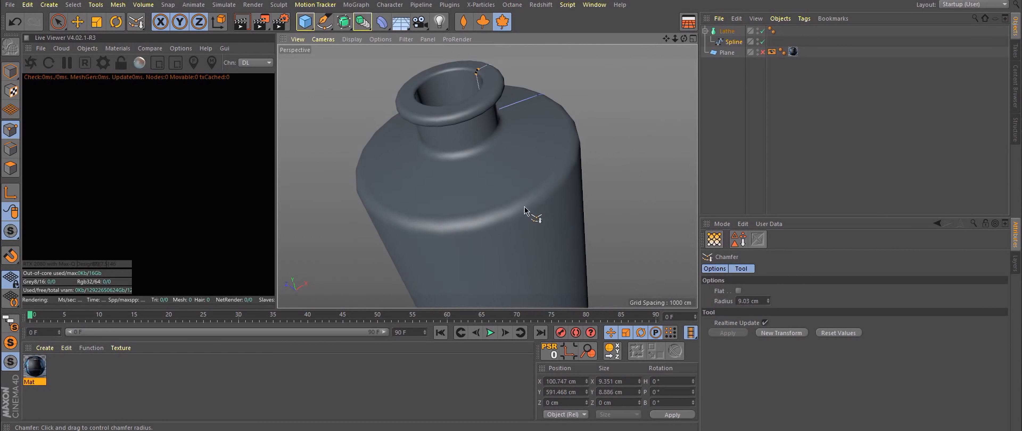
Step: Set the Lathe object's subdivision to 128
left_click(78, 22)
left_click(727, 31)
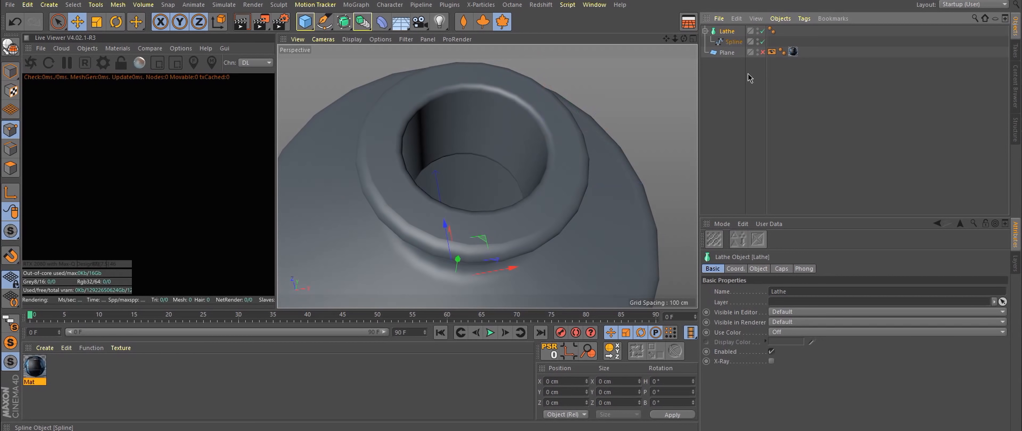
left_click(761, 270)
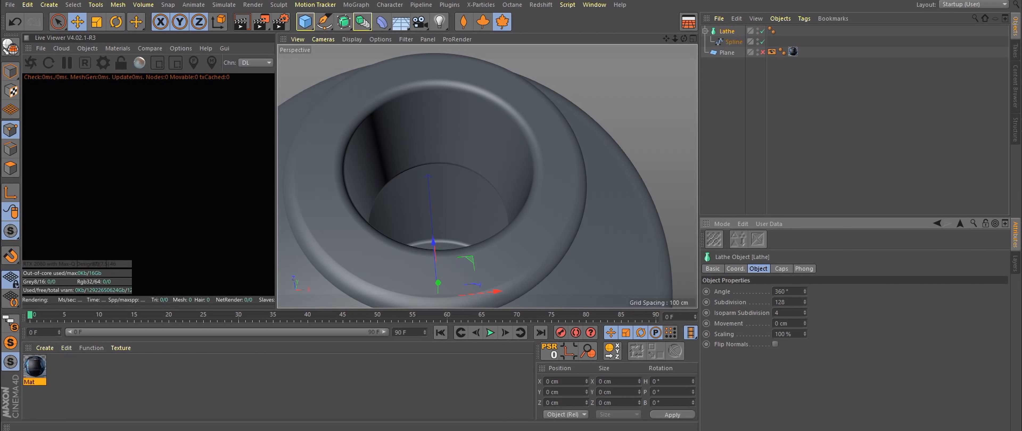
Step: Display the mesh lines on the bottle and set the spline's intermediate points to Uniform with a number of 24
left_click(352, 39)
left_click(427, 87)
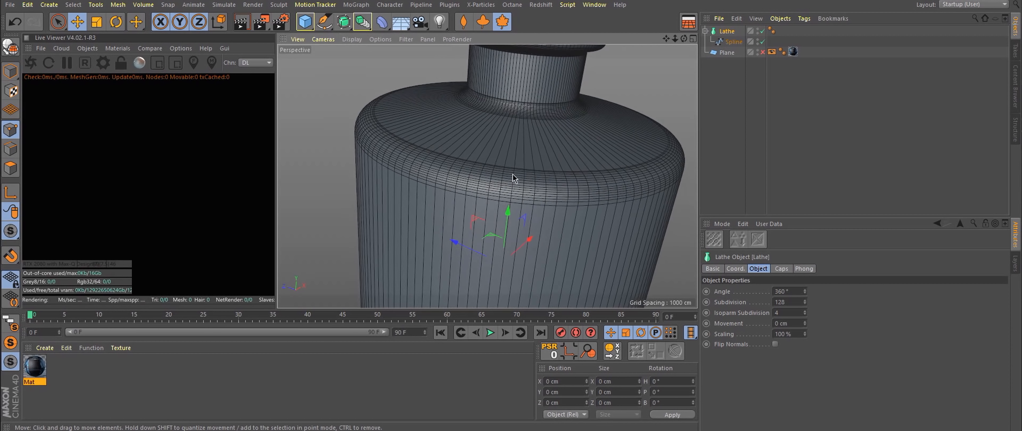
left_click(735, 42)
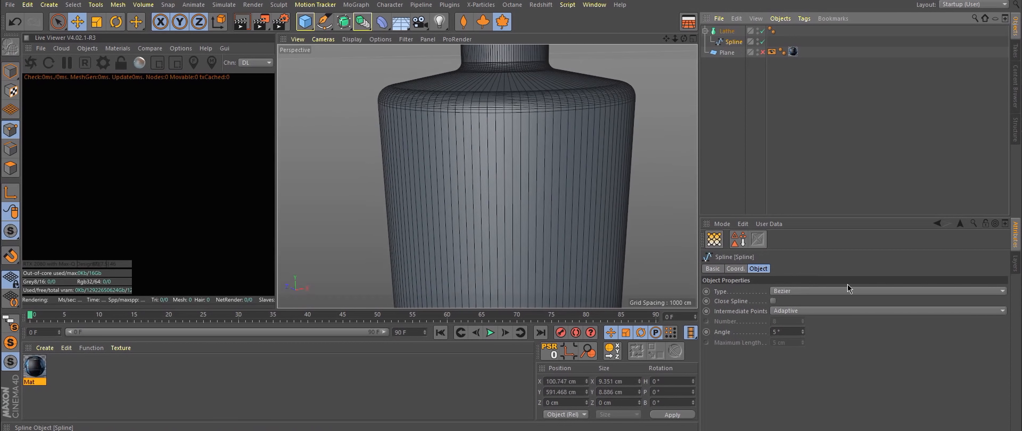
left_click(806, 310)
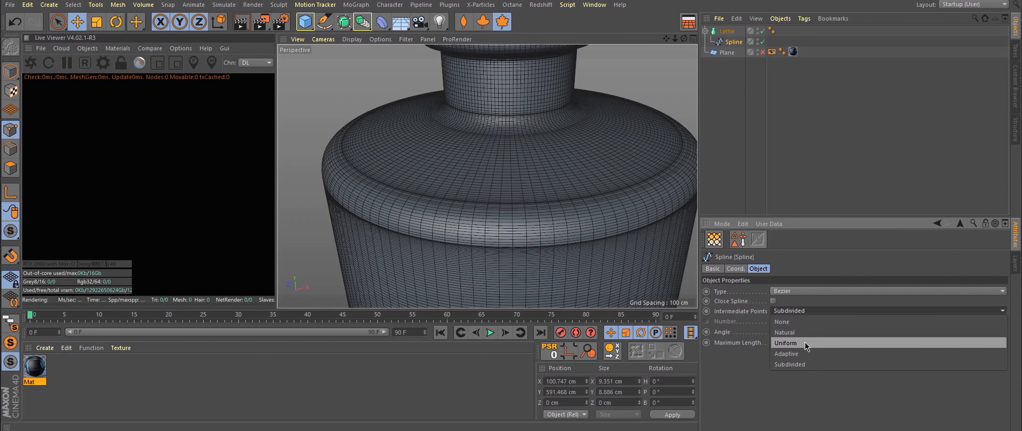
left_click(805, 341)
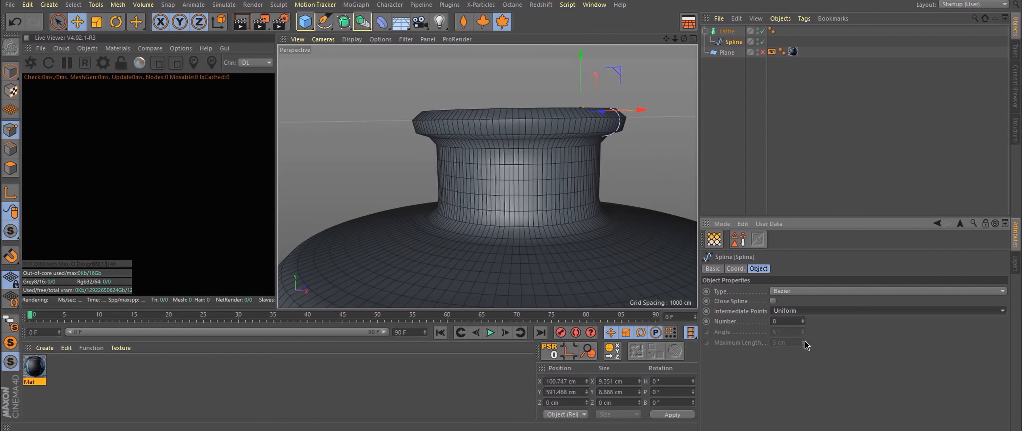
double_click(790, 321)
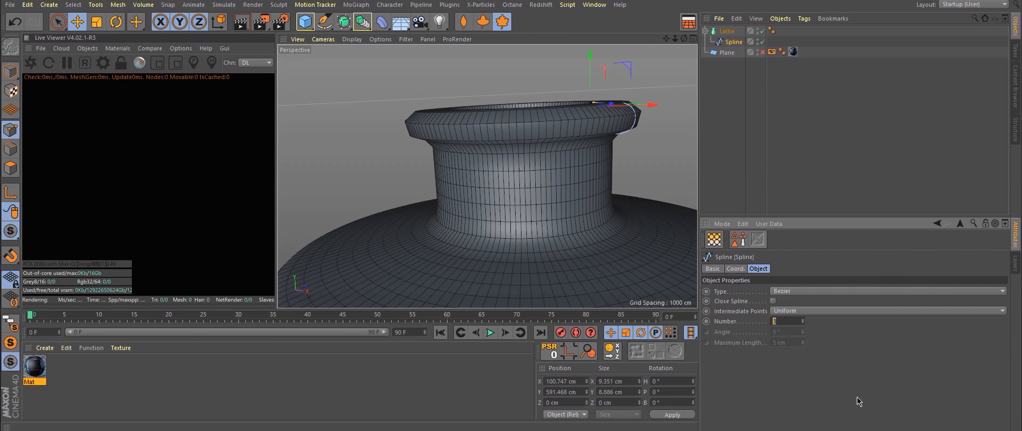
type("24")
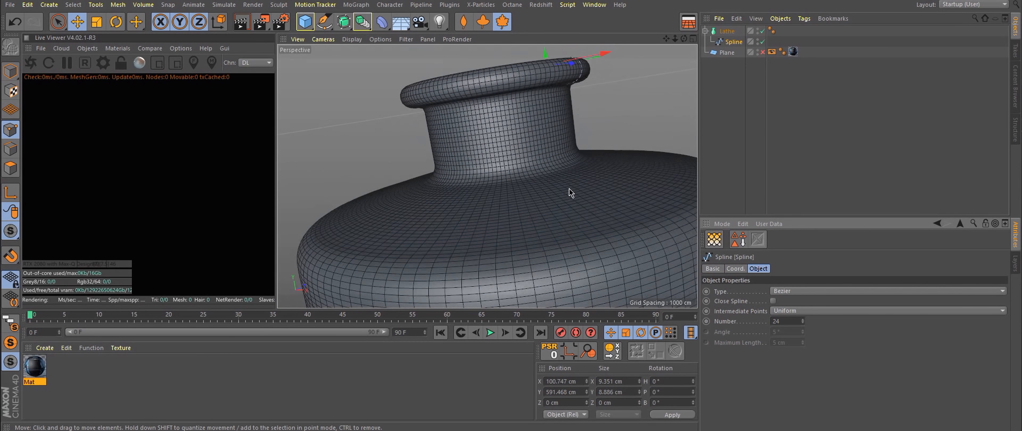
left_click(761, 140)
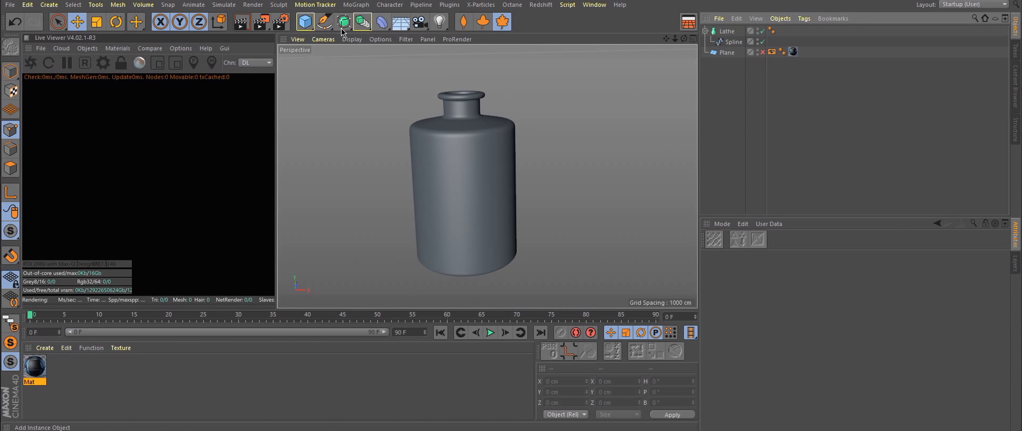
Step: Add a reference cube and set its size to 15 cm on the X, Y and Z axes
left_click(305, 22)
left_click_drag(524, 179, 600, 189)
key("ctrl+z")
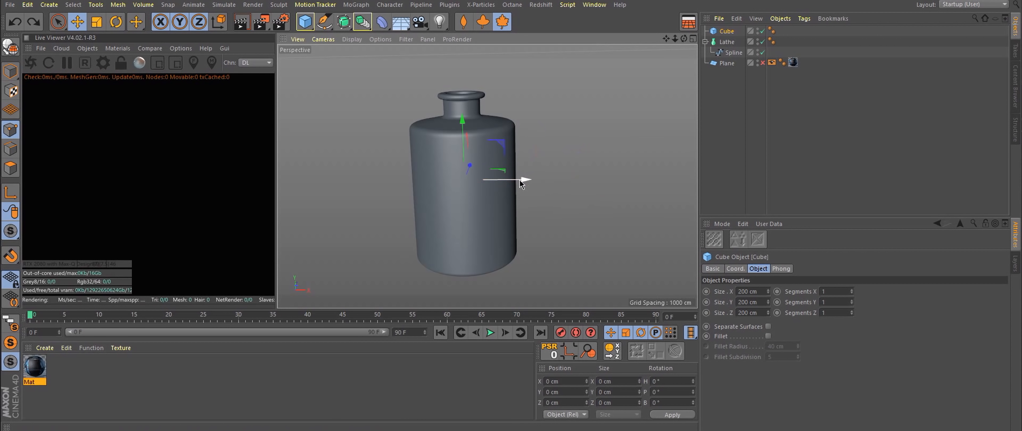
left_click_drag(583, 179, 580, 181)
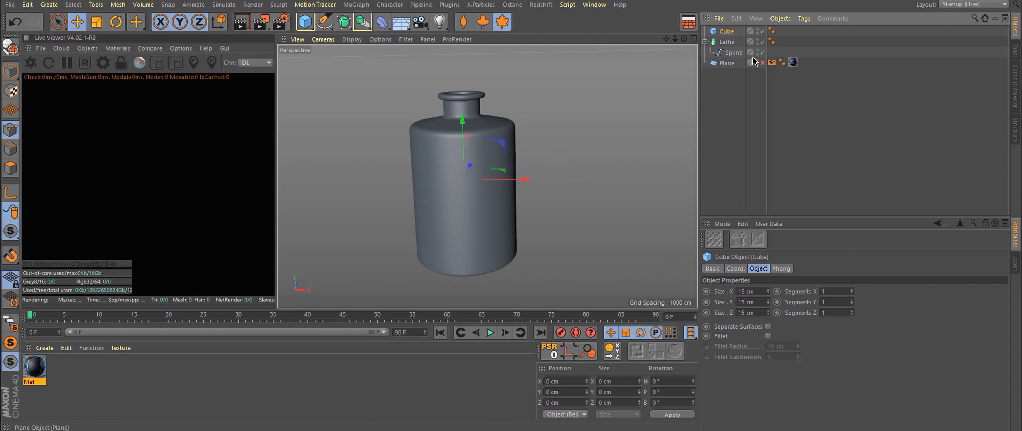
Step: Scale the Lathe bottle down to roughly the height of the reference cube
left_click_drag(591, 116, 295, 271)
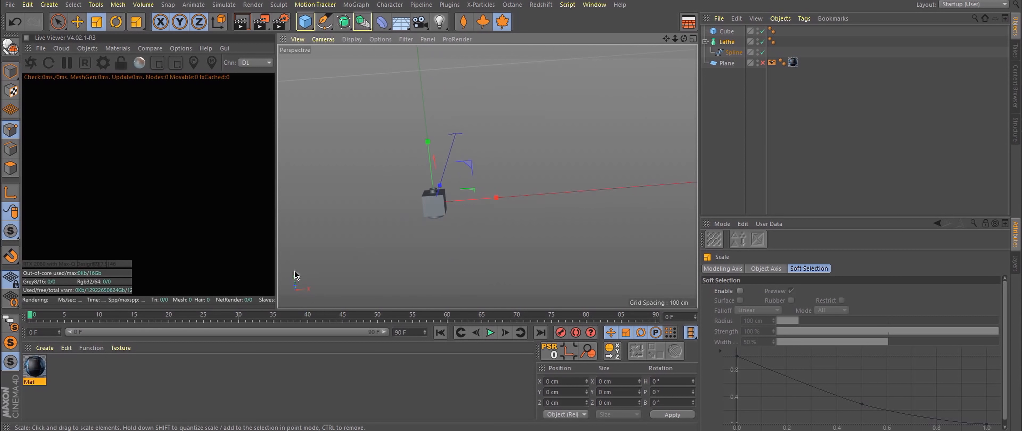
right_click_drag(295, 271, 569, 204, "alt")
left_click_drag(569, 204, 607, 131, "alt")
left_click_drag(607, 127, 589, 158)
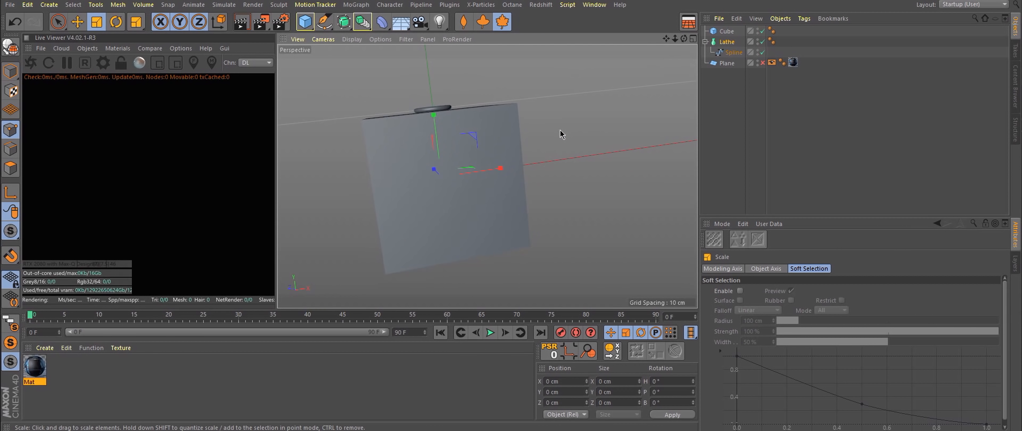
left_click_drag(560, 134, 572, 165, "alt")
Step: Delete the reference cube and add a plane as the floor under the bottle
left_click(727, 32)
key("Delete")
left_click_drag(445, 75, 379, 53, "alt")
left_click_drag(417, 103, 470, 96, "alt")
Step: Move the Lathe vertically in the front view so the bottle's base rests on the floor plane, and deselect it
key("e")
left_click(727, 42)
key("F5")
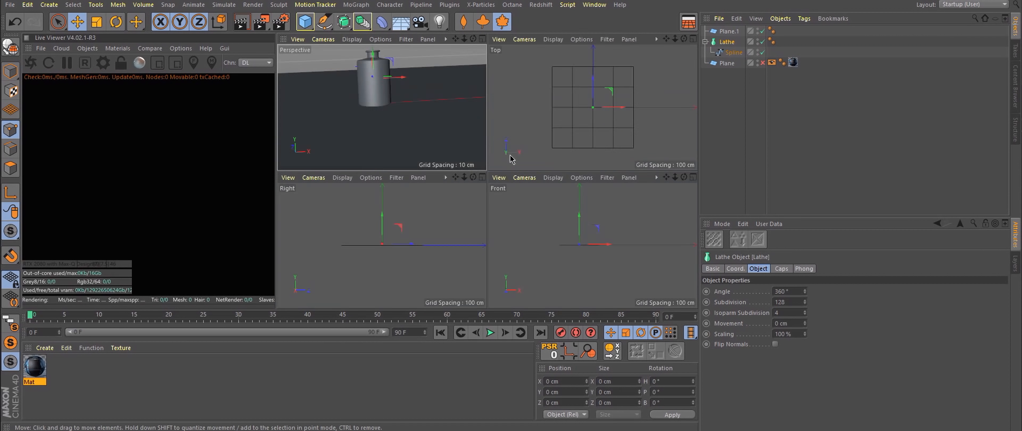
key("F4")
scroll(462, 61, "up", 10)
scroll(463, 60, "down", 5)
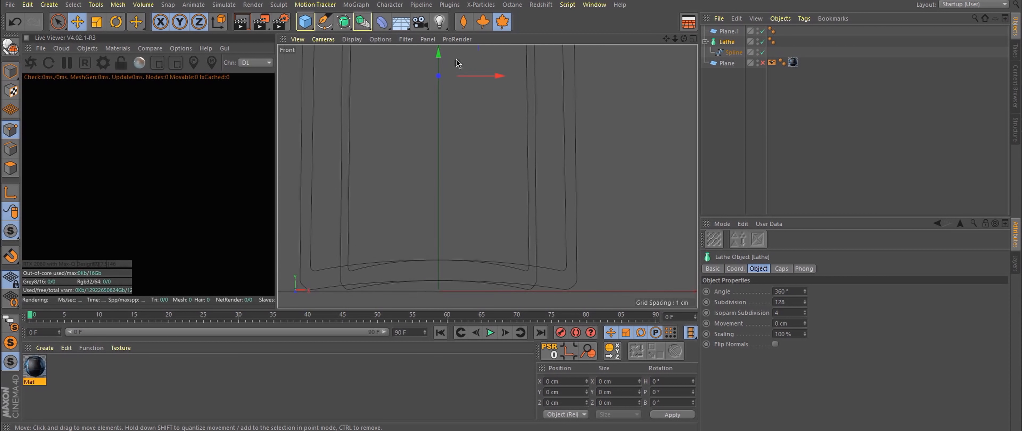
key("F1")
scroll(473, 147, "down", 10)
left_click_drag(655, 128, 619, 139, "alt")
left_click(11, 71)
left_click(806, 139)
Step: Start the Octane live render, switch its kernel to path tracing and set a kernel parameter to 1
left_click(31, 63)
left_click(103, 63)
left_click(158, 137)
left_click(158, 169)
double_click(163, 231)
scroll(159, 259, "down", 8)
scroll(160, 258, "up", 8)
type("1")
key("Return")
left_click(272, 98)
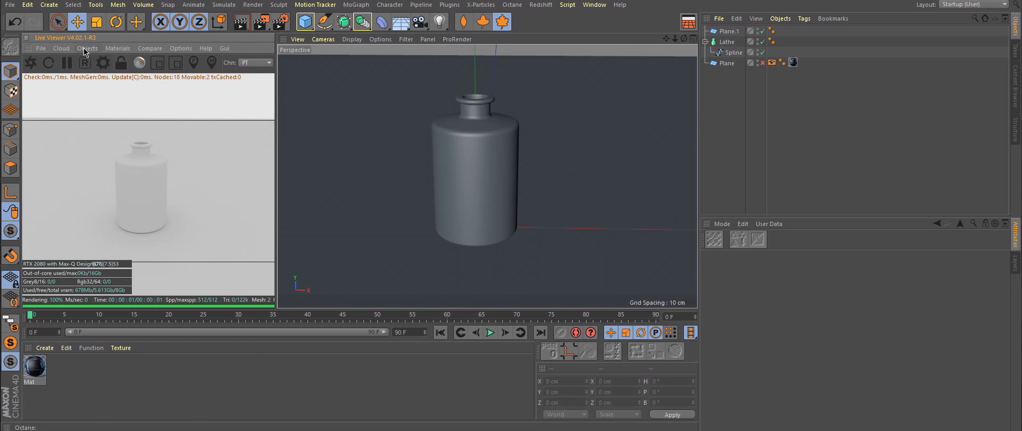
Step: Add an Octane HDRI environment and load carb_10_XXL.hdr from the Studio Space project's tex folder as its image texture
left_click(87, 48)
left_click(102, 80)
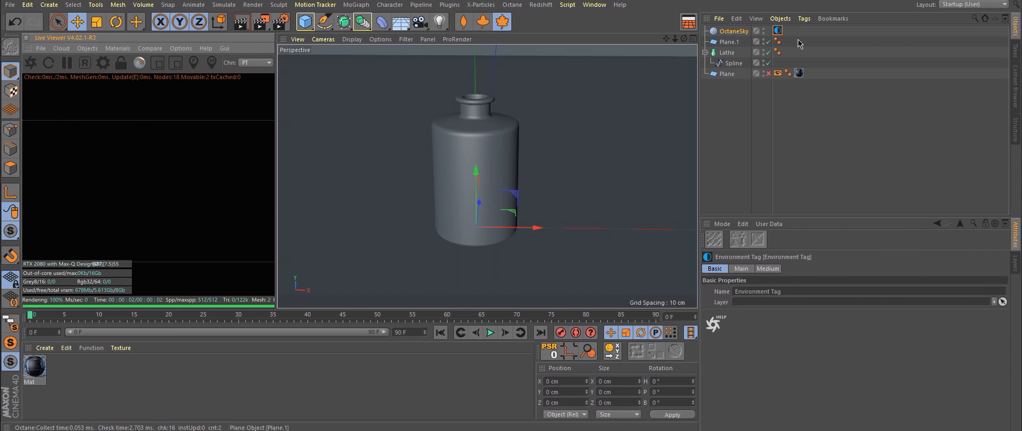
left_click(768, 271)
left_click(742, 270)
left_click(760, 328)
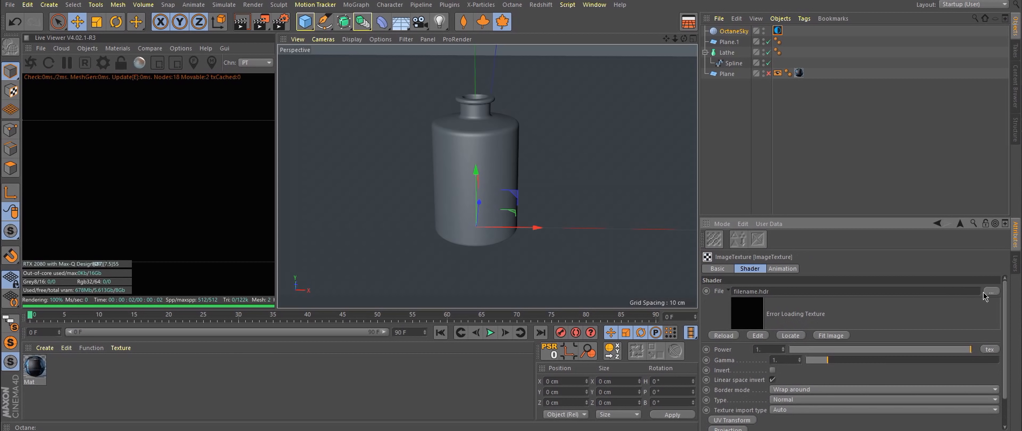
left_click(991, 291)
left_click(123, 171)
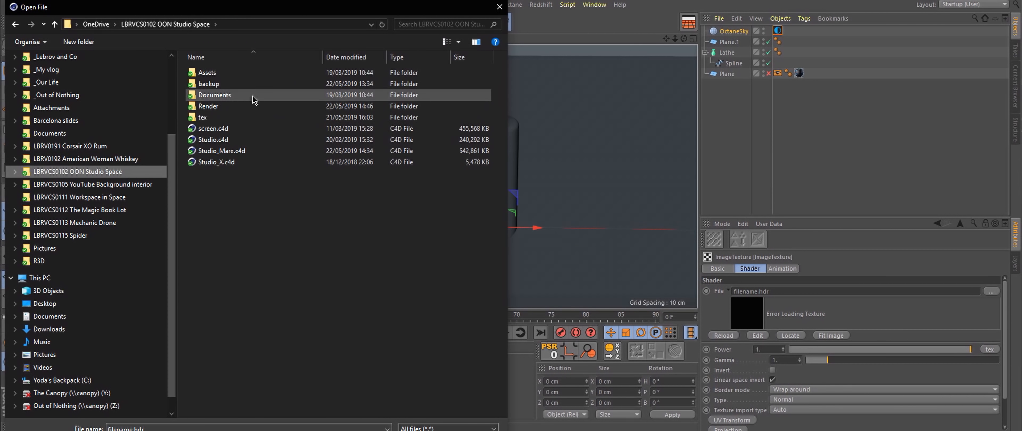
double_click(254, 117)
scroll(341, 106, "down", 10)
double_click(400, 87)
left_click(584, 269)
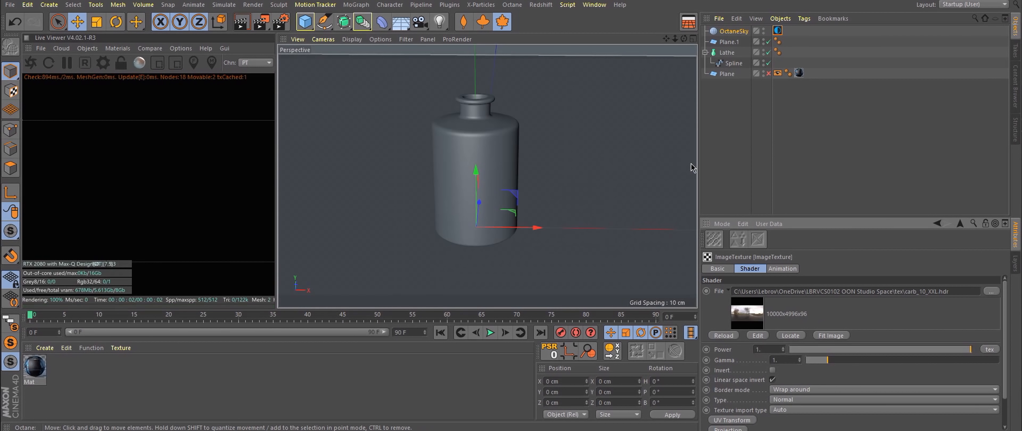
left_click(844, 163)
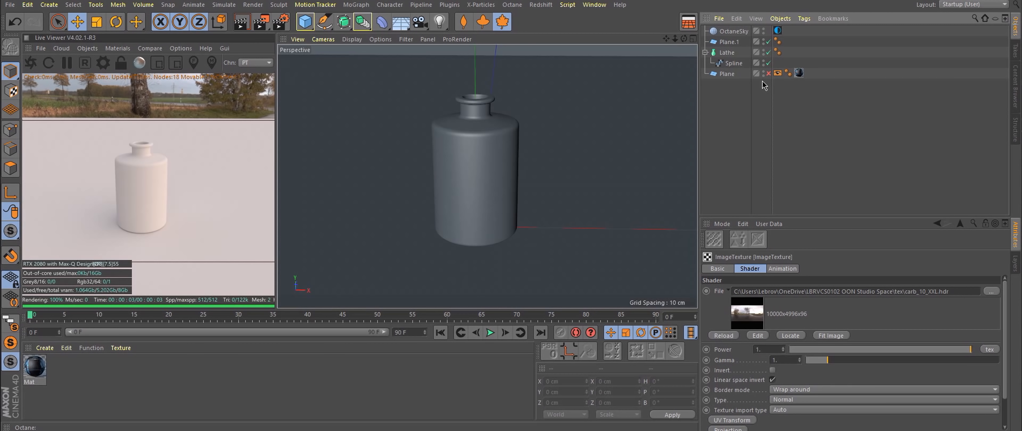
Step: Create an Octane diffuse material named Catcher and enable its shadow catcher option
left_click(728, 42)
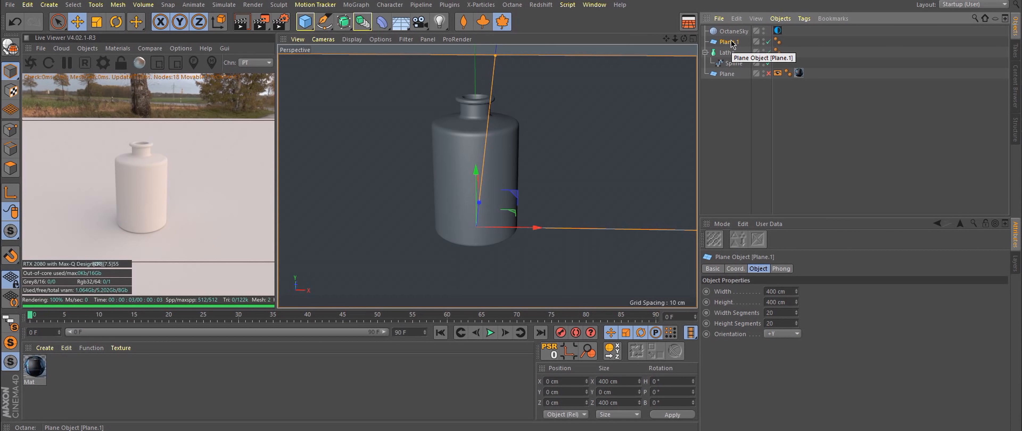
left_click(118, 48)
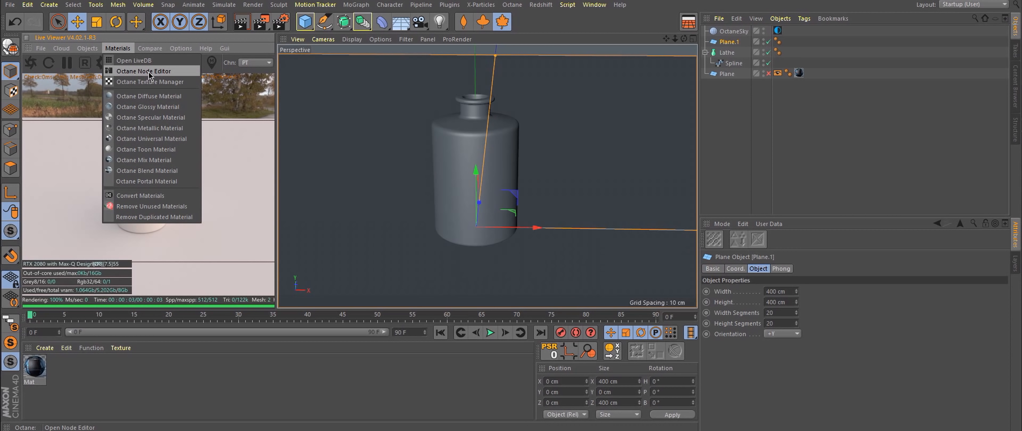
left_click(149, 96)
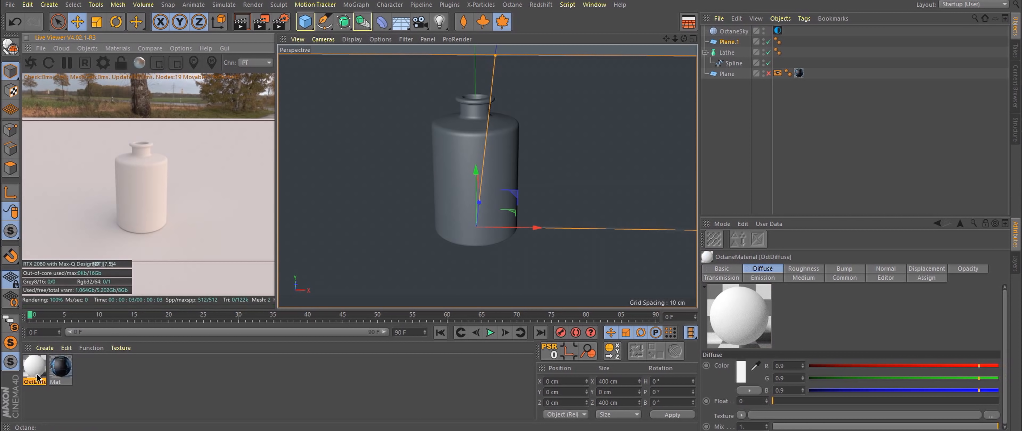
double_click(35, 368)
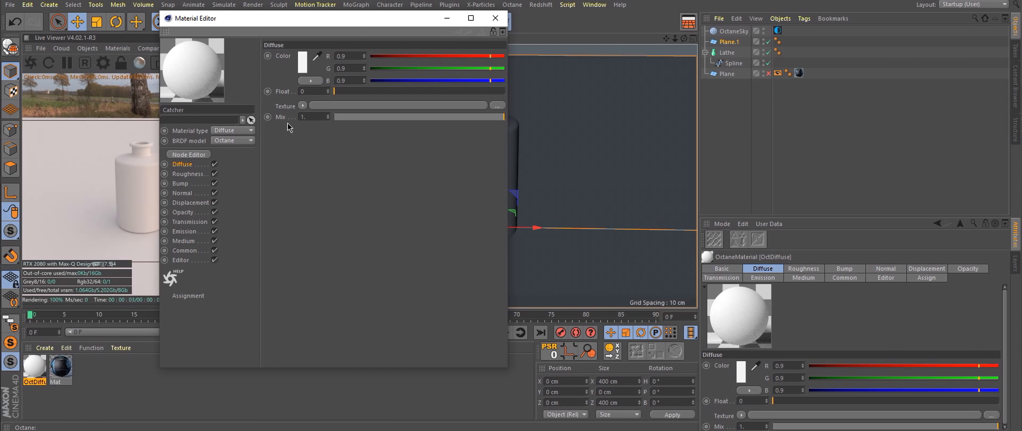
left_click(185, 251)
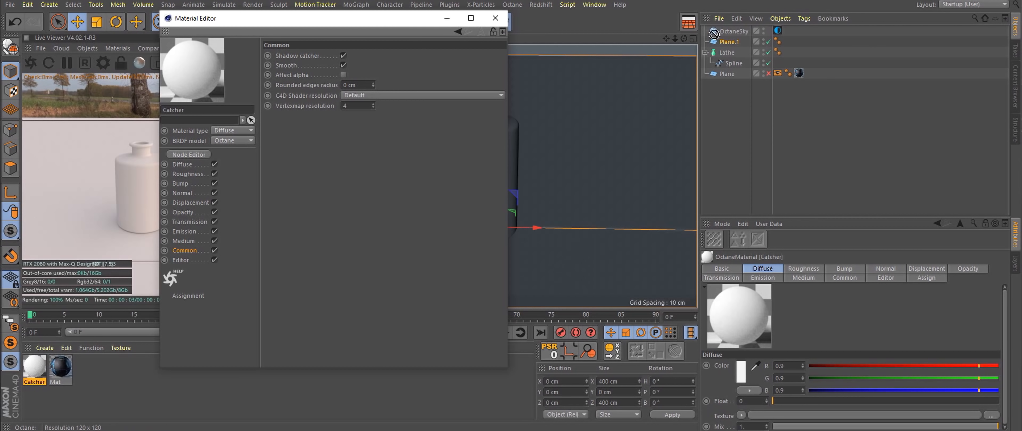
Step: Assign the Catcher material to the Plane.1 floor and view the bottle from a lower angle
left_click_drag(752, 47, 751, 44)
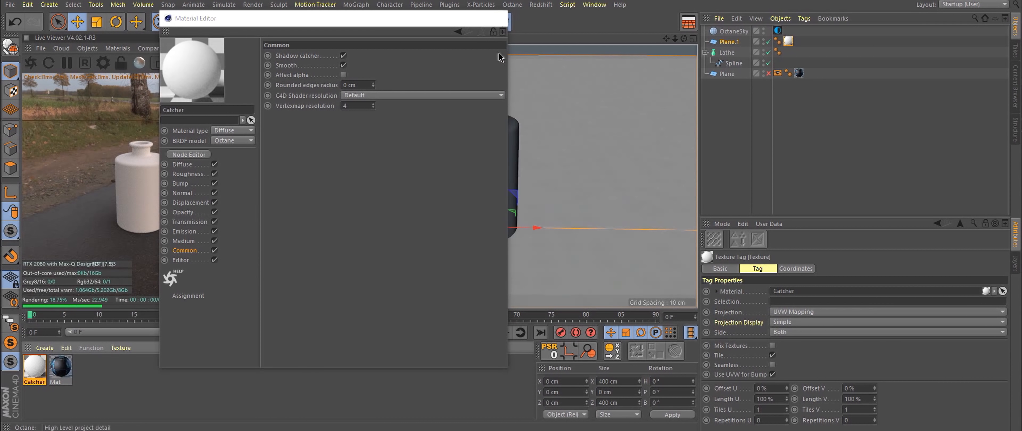
left_click(495, 18)
left_click_drag(643, 202, 501, 181, "alt")
Step: Create an Octane specular material
left_click(118, 48)
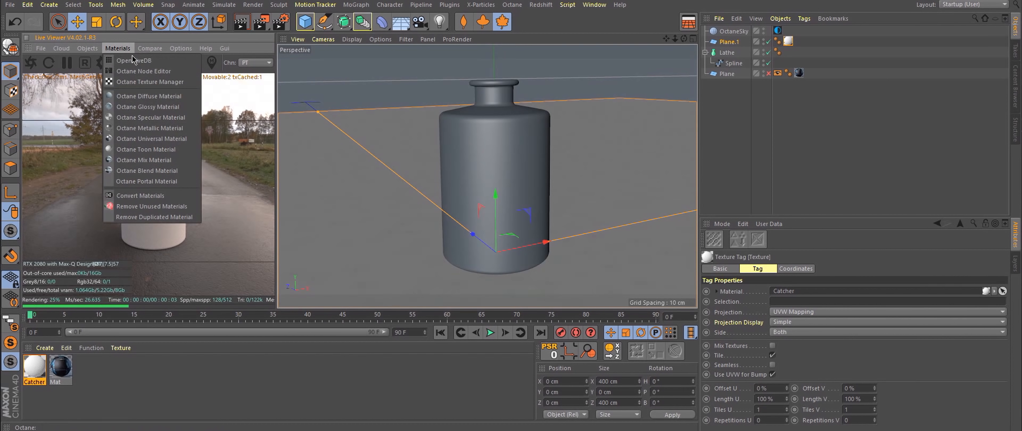
left_click(139, 117)
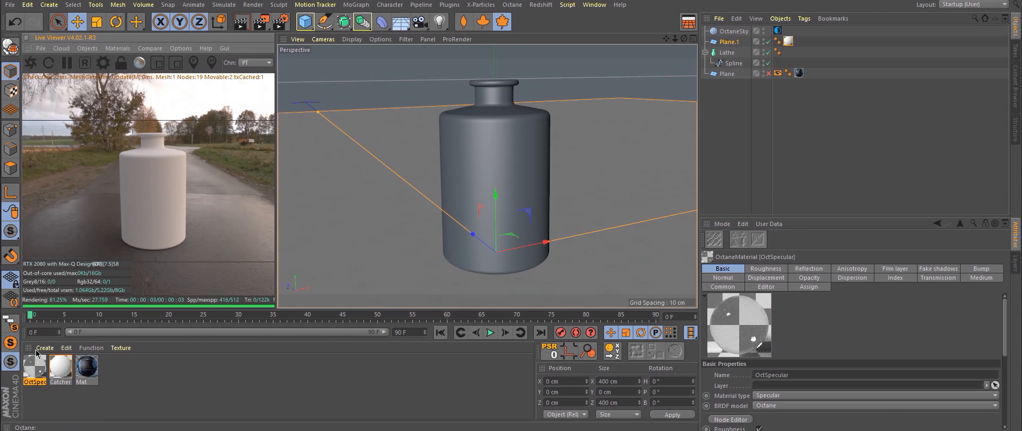
Step: Assign the OctSpecular material to the Lathe bottle and set its index to 1.56
left_click_drag(31, 368, 728, 52)
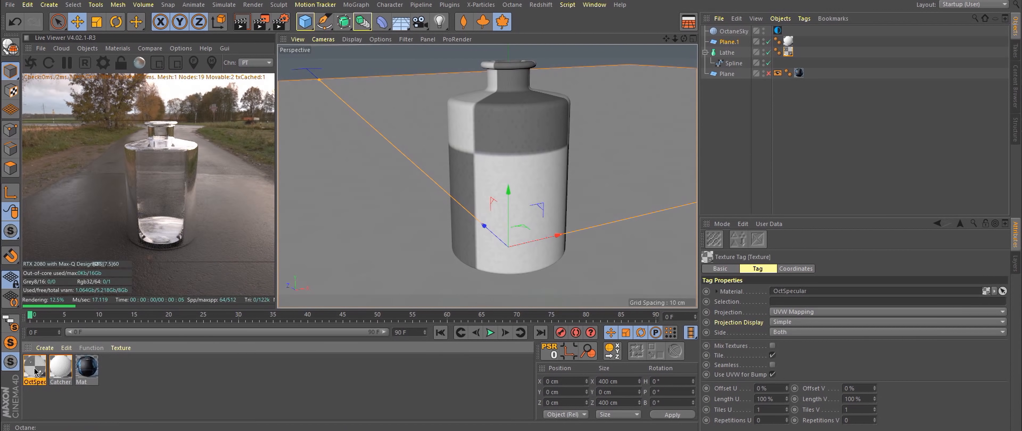
double_click(35, 372)
left_click(192, 251)
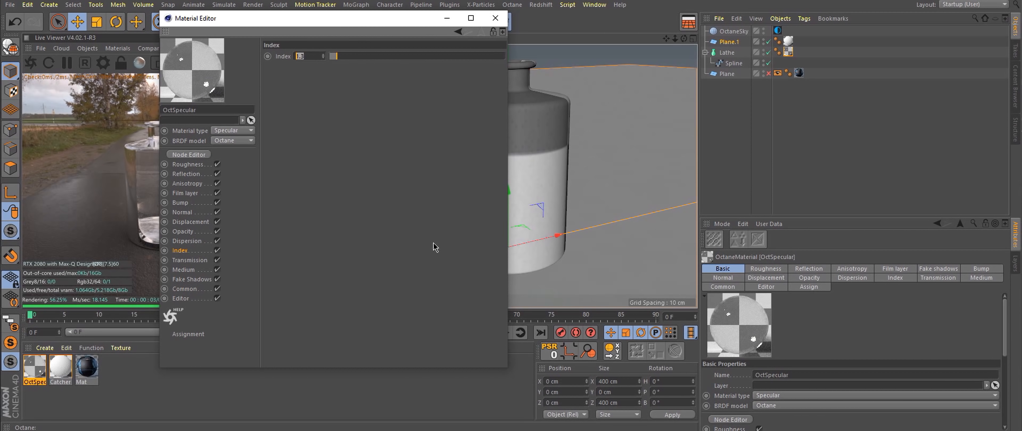
key("Return")
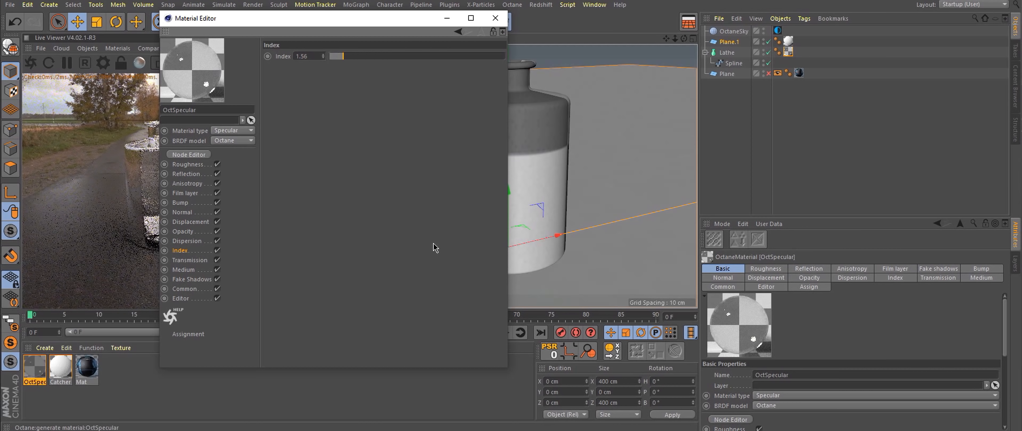
left_click_drag(303, 26, 694, 69)
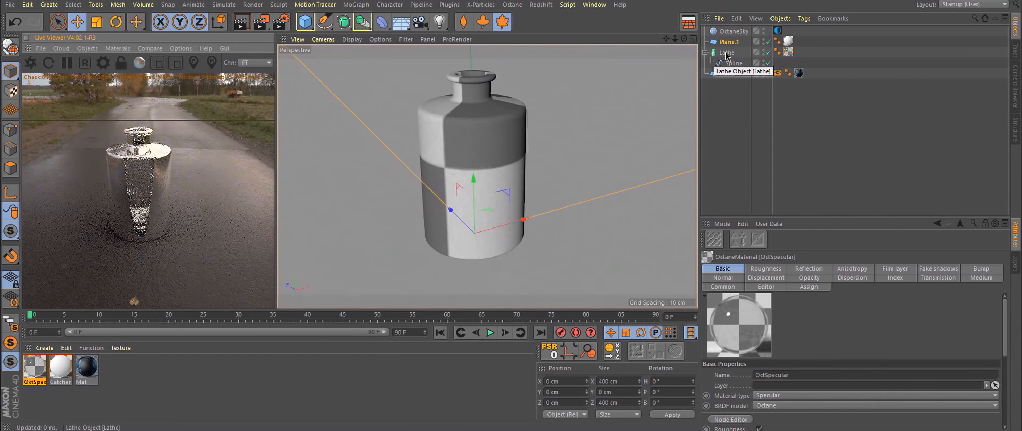
Step: Bake the Lathe bottle into a polygon object with Current State to Object and park the disabled original below the Plane
right_click(721, 53)
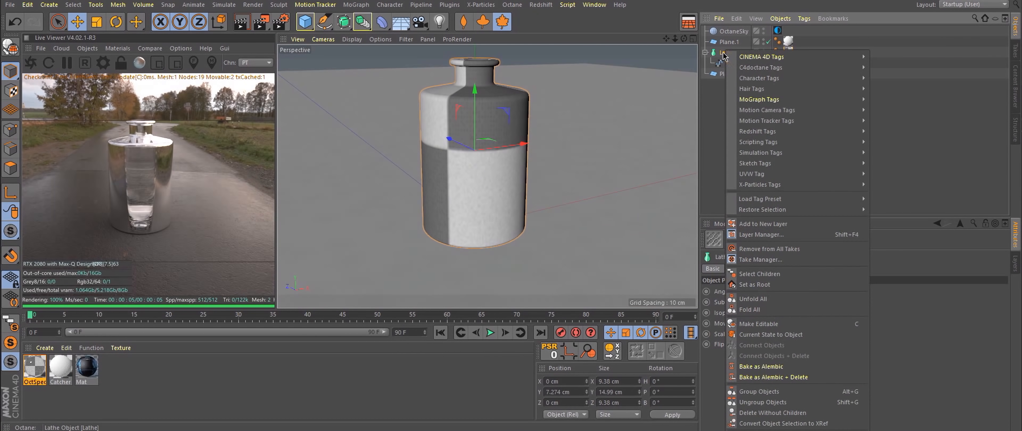
left_click(835, 336)
left_click(768, 52)
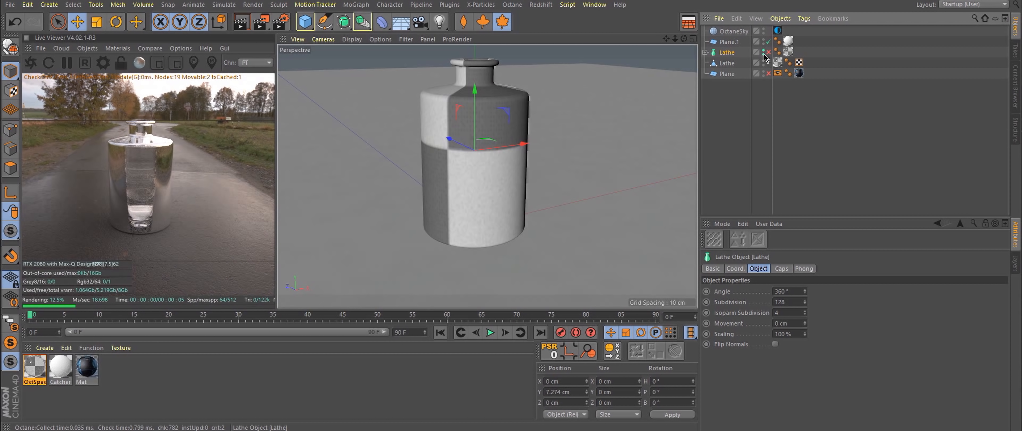
left_click_drag(715, 54, 726, 80)
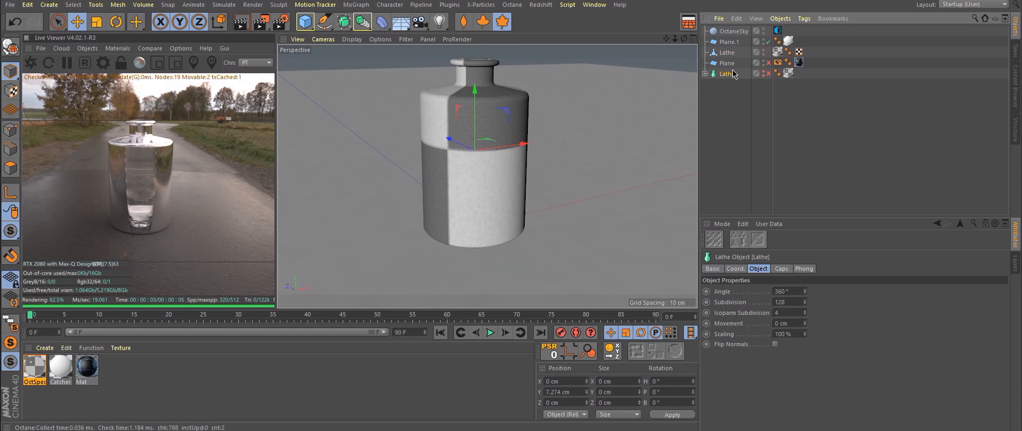
Step: Reverse the normals of all polygons on the baked Lathe bottle and return to model mode
left_click(724, 54)
key("Return")
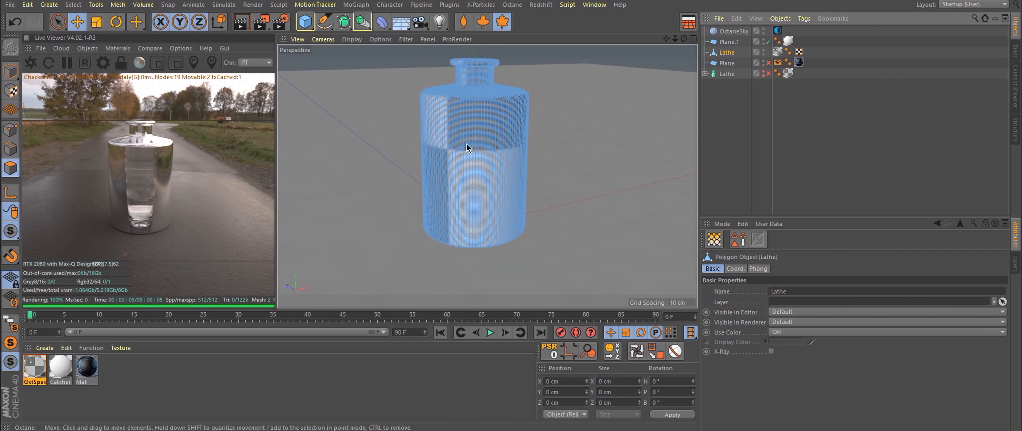
key("ctrl+a")
left_click_drag(510, 153, 508, 153, "alt")
right_click_drag(509, 152, 635, 127, "alt")
left_click_drag(524, 186, 515, 148, "alt")
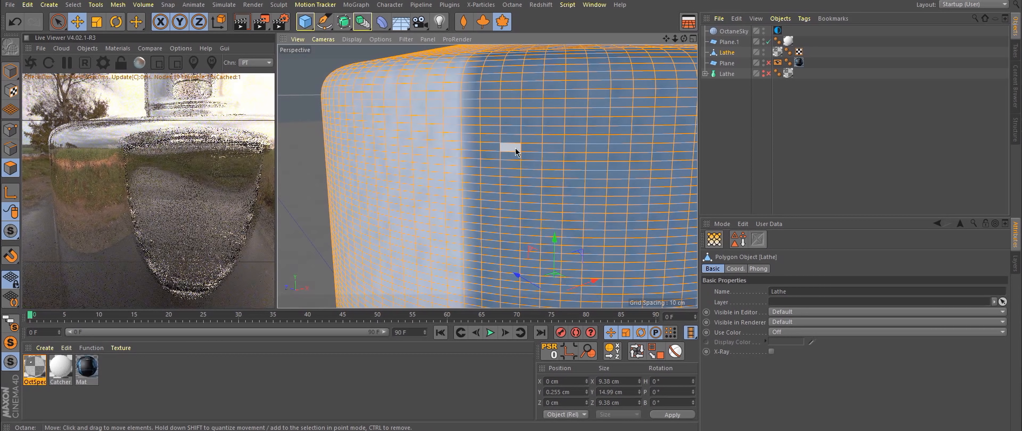
right_click(515, 147)
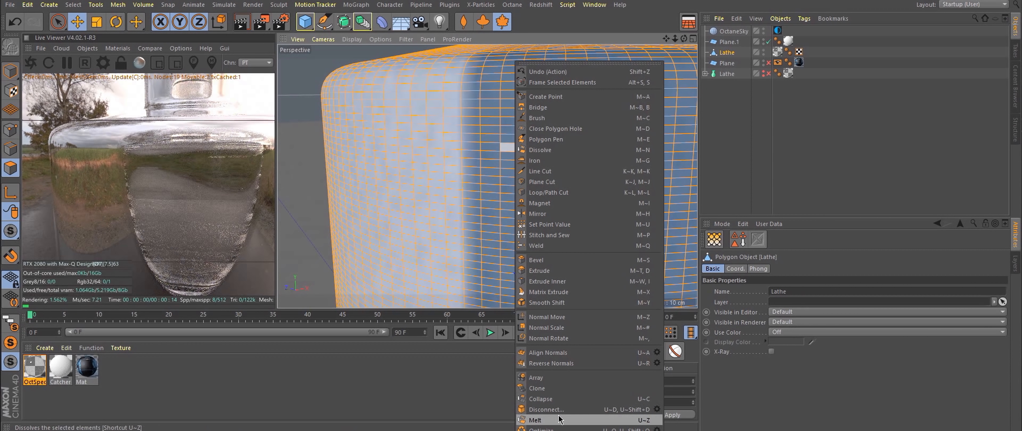
left_click(552, 363)
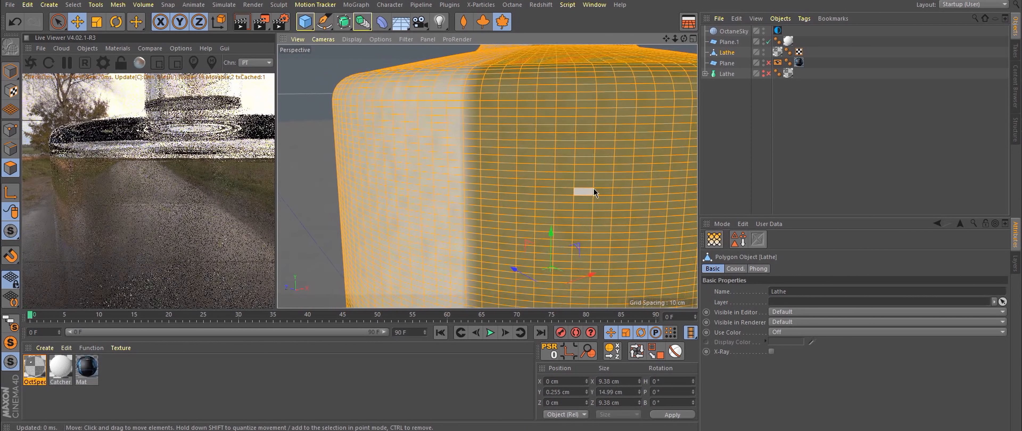
scroll(594, 191, "down", 5)
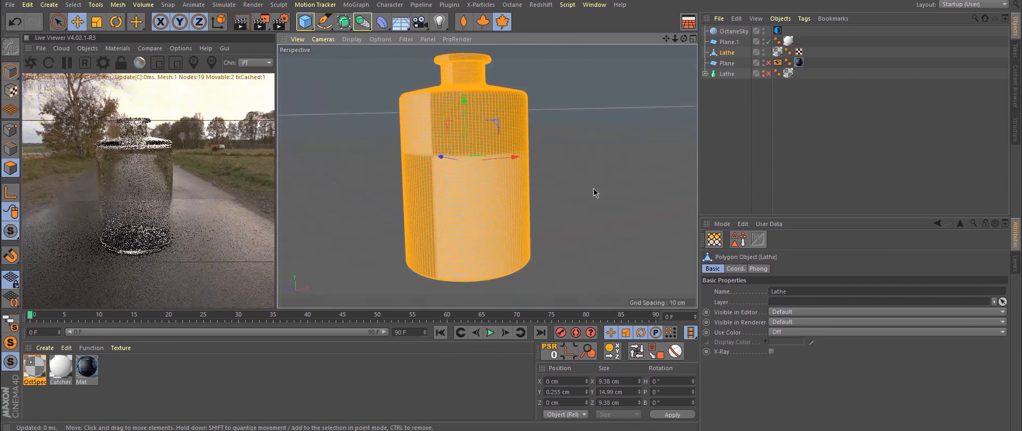
left_click(10, 71)
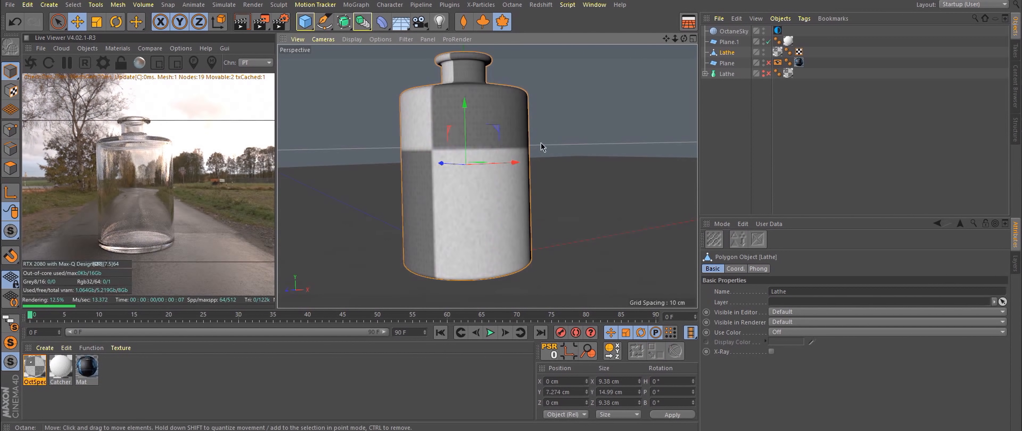
scroll(541, 143, "up", 1)
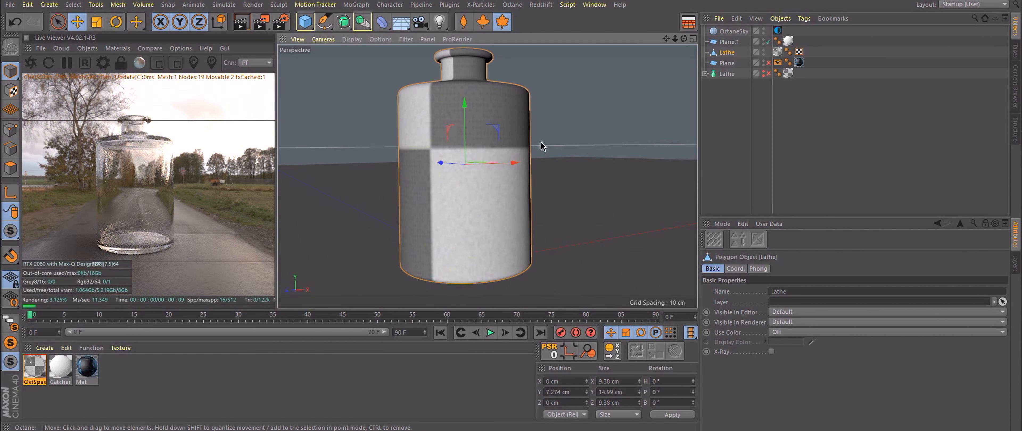
scroll(541, 143, "up", 1)
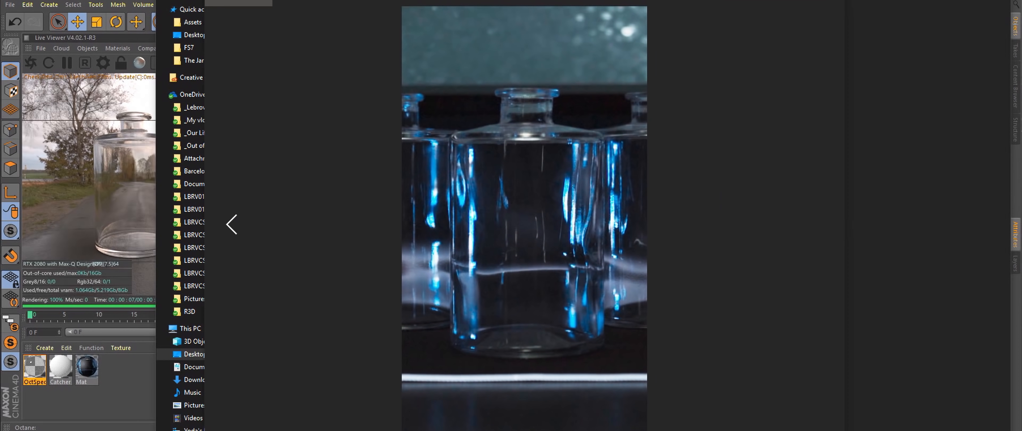
Step: Examine the reference photo of the glass bottles for the look of the real glass surface
left_click_drag(746, 0, 585, 9)
left_click(317, 430)
left_click(318, 430)
key("Left")
key("Right")
scroll(424, 299, "up", 3)
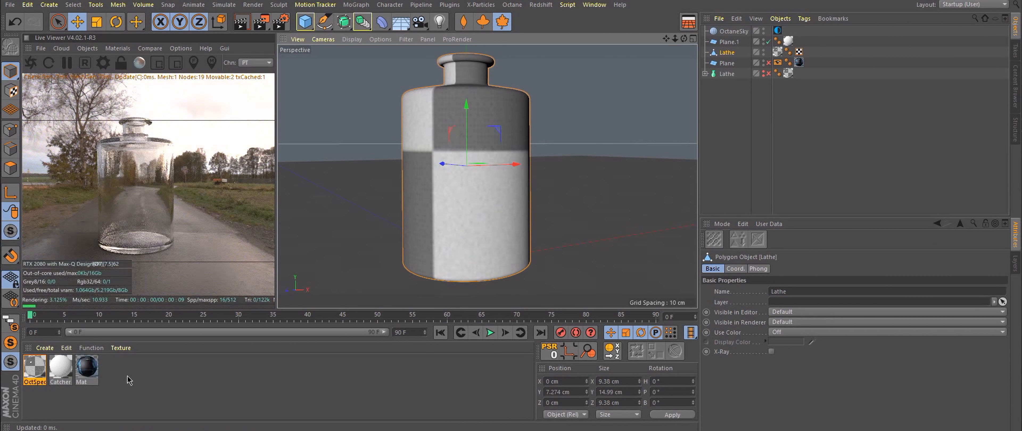
Step: Examine the OctSpecular material's bump channel and the polygon mesh of the baked bottle
double_click(33, 387)
left_click(181, 203)
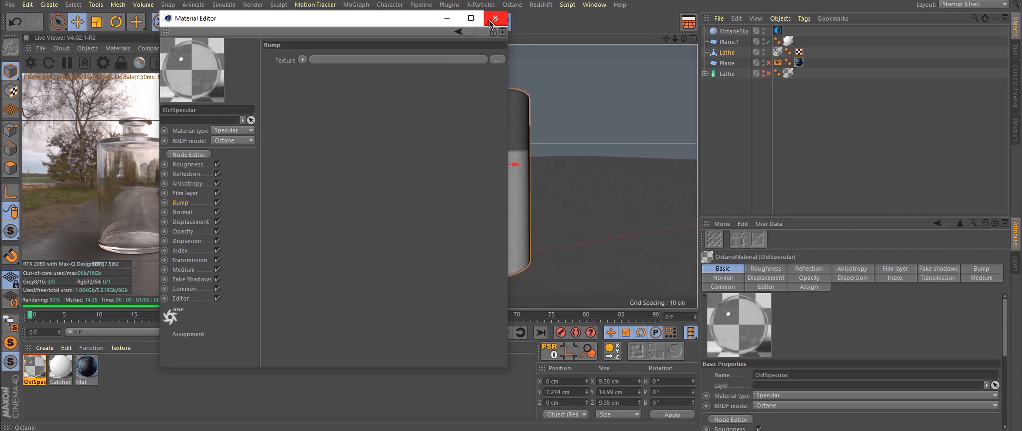
left_click_drag(397, 22, 426, 52)
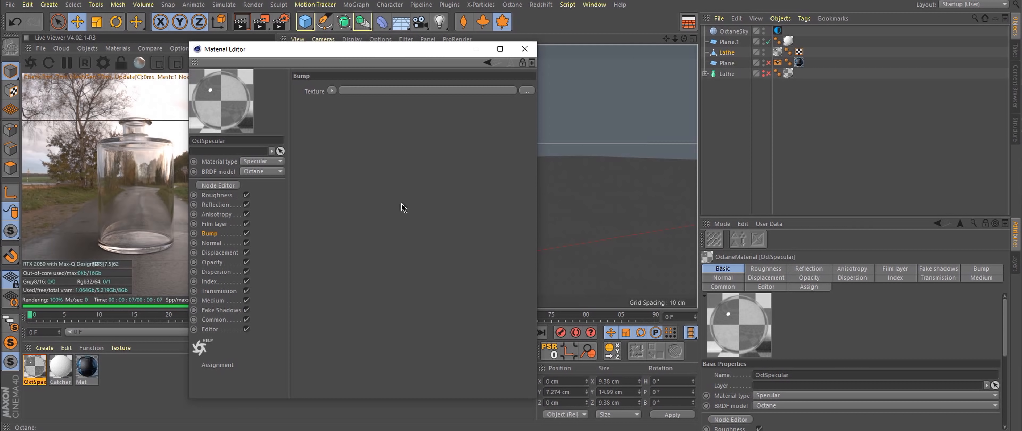
left_click(525, 49)
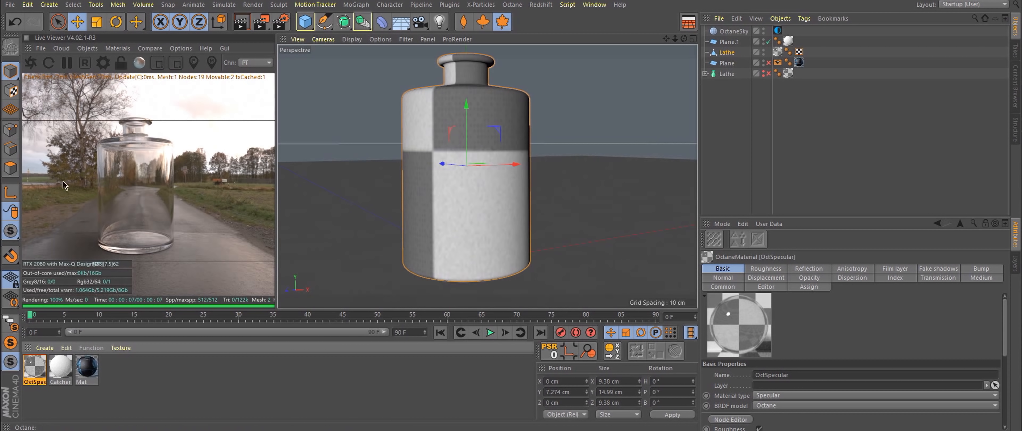
left_click(10, 168)
scroll(475, 173, "up", 5)
left_click_drag(475, 174, 460, 119, "alt")
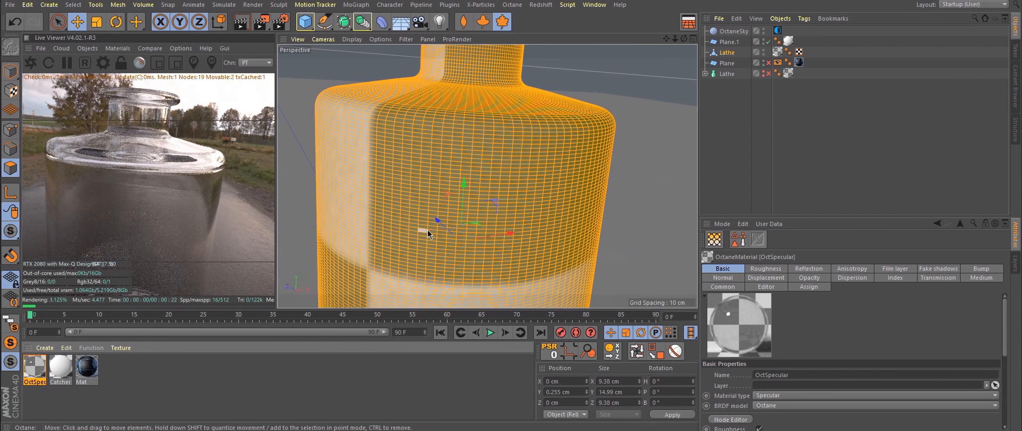
scroll(516, 171, "down", 5)
Step: Rename the baked Lathe polygon object as THE JAR
left_click(725, 119)
left_click(730, 54)
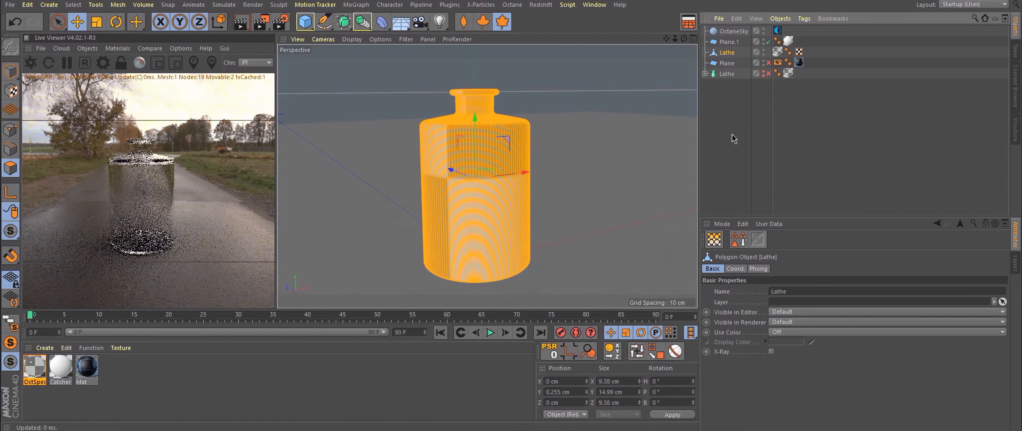
left_click(728, 63)
left_click(728, 54)
double_click(729, 54)
type("JAR")
key("Return")
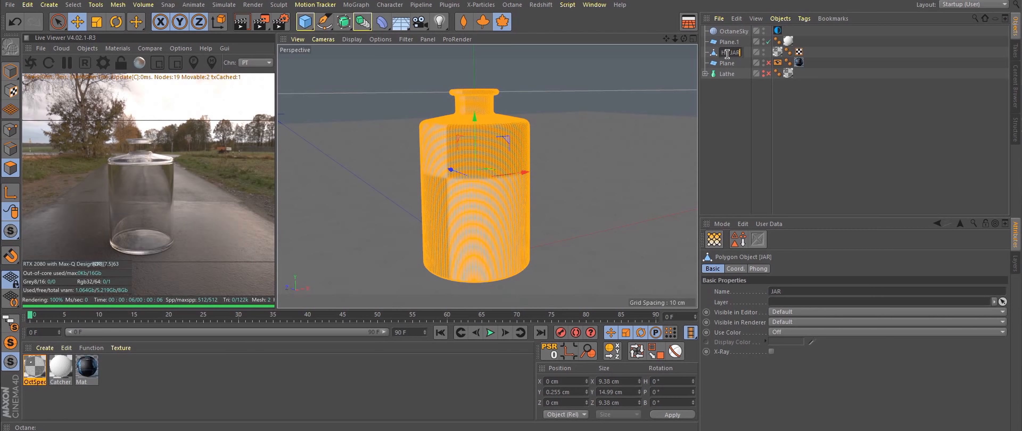
key("Return")
left_click(734, 96)
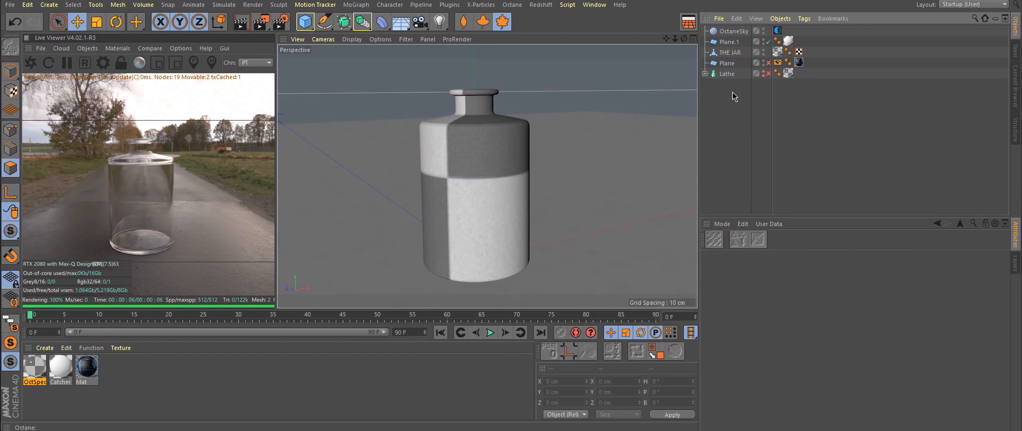
Step: Rename the original lathe Jar Source, the reference plane Ref and Plane.1 Floor, placing Floor last in the object hierarchy
left_click(728, 74)
type("urce")
key("Return")
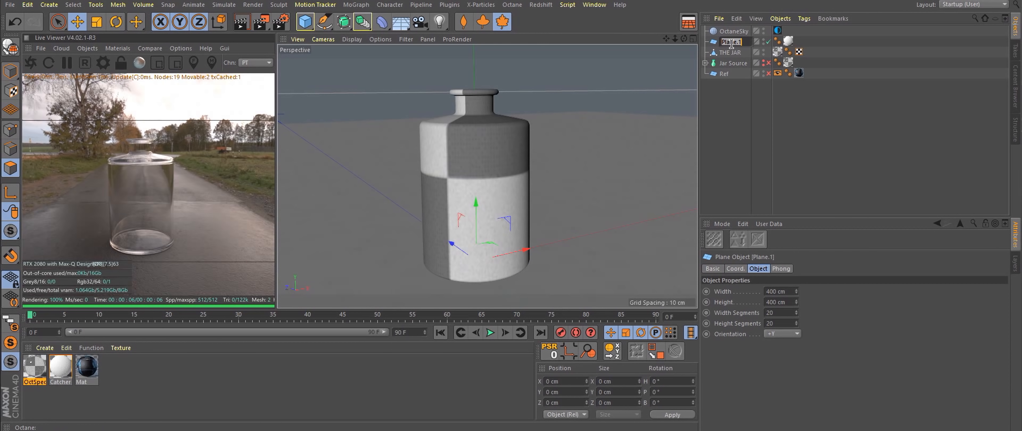
left_click_drag(733, 53, 732, 87)
Step: Add a Displacer deformer as a child of THE JAR and load a Noise shader into it
left_click(727, 42)
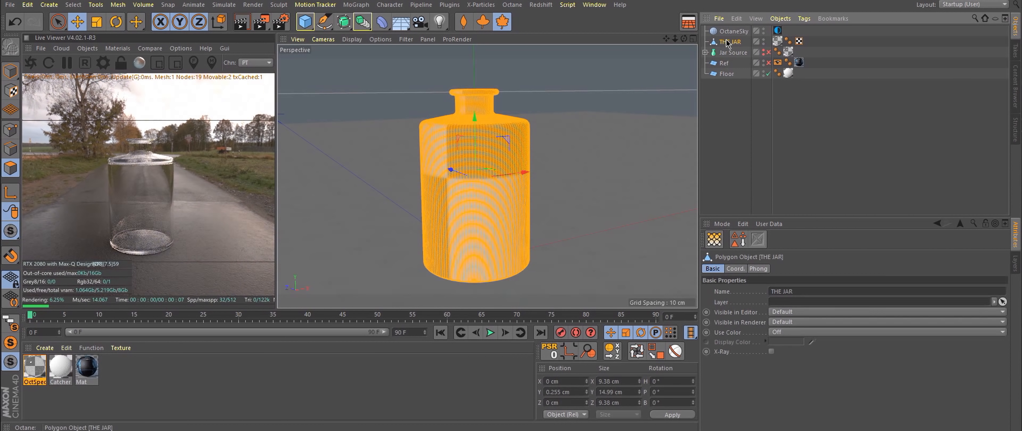
left_click(10, 71)
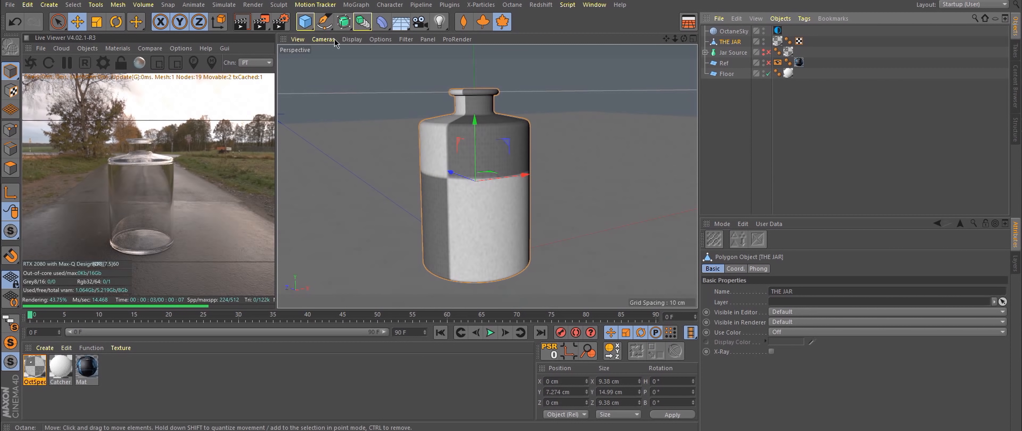
left_click(382, 21)
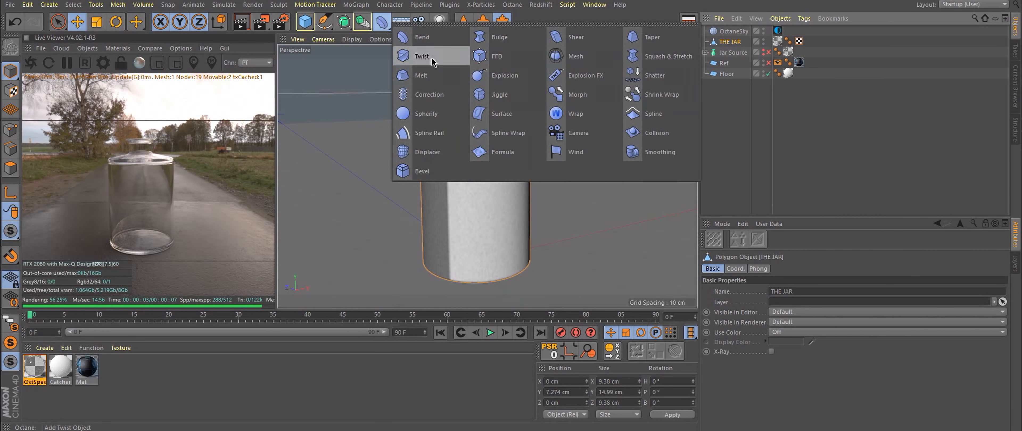
left_click(439, 151, "shift")
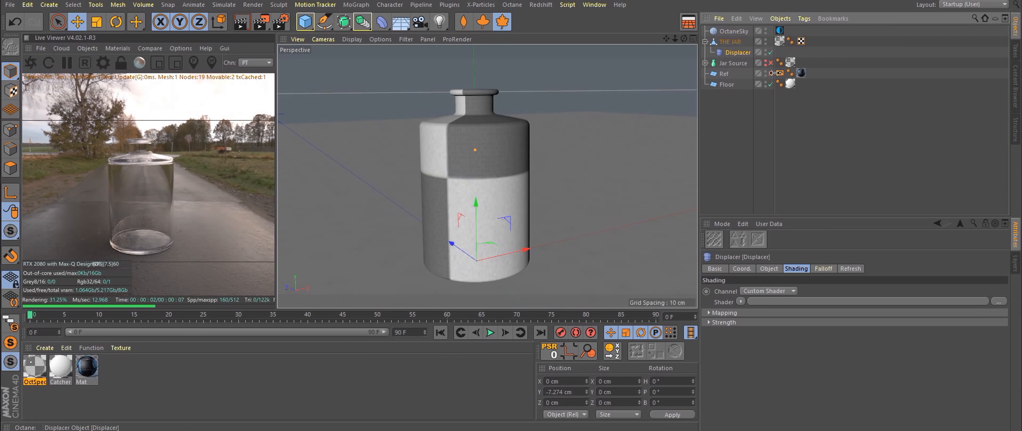
left_click(741, 302)
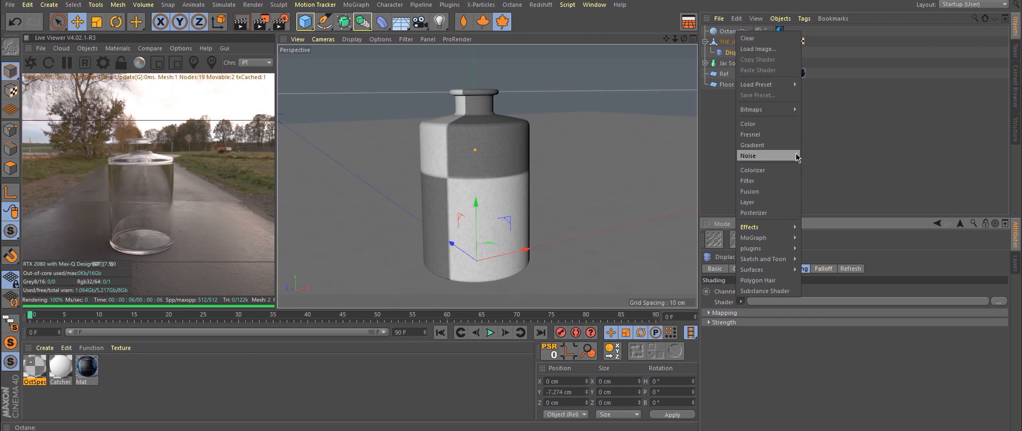
left_click(763, 158)
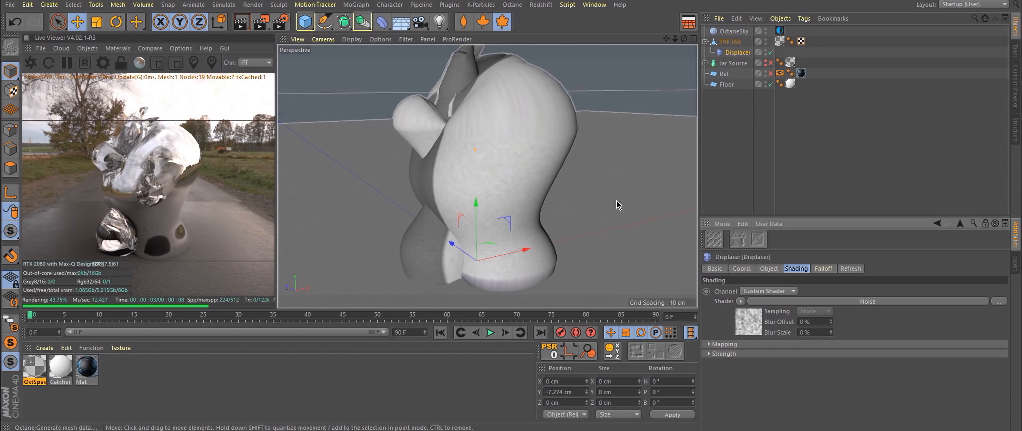
Step: Set the global scale of the Displacer's Noise shader to 50%
left_click(750, 328)
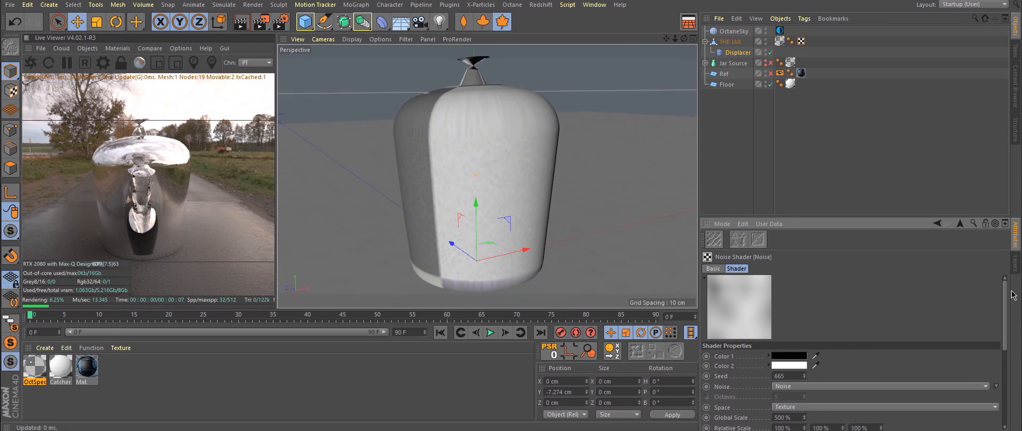
scroll(859, 400, "down", 3)
double_click(780, 358)
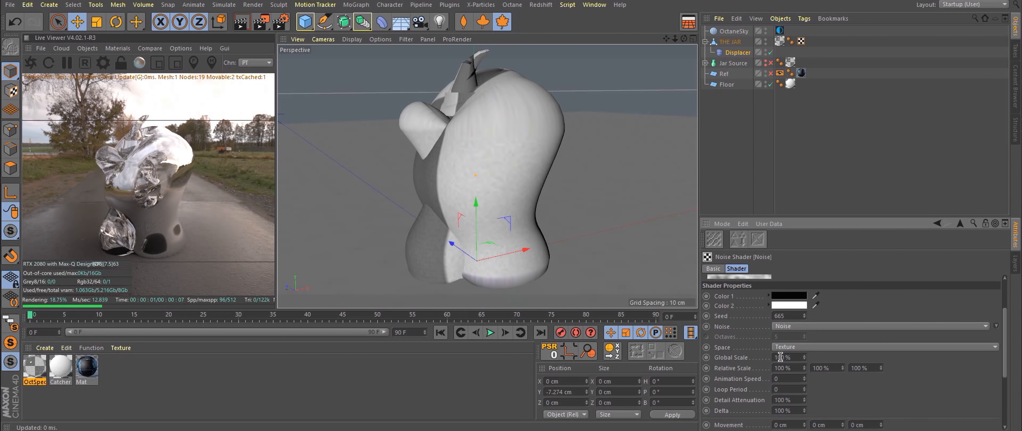
type("50")
key("Return")
Step: Reduce the Displacer's strength to 1% and deselect it
left_click(961, 224)
left_click(769, 270)
left_click_drag(910, 310, 894, 311)
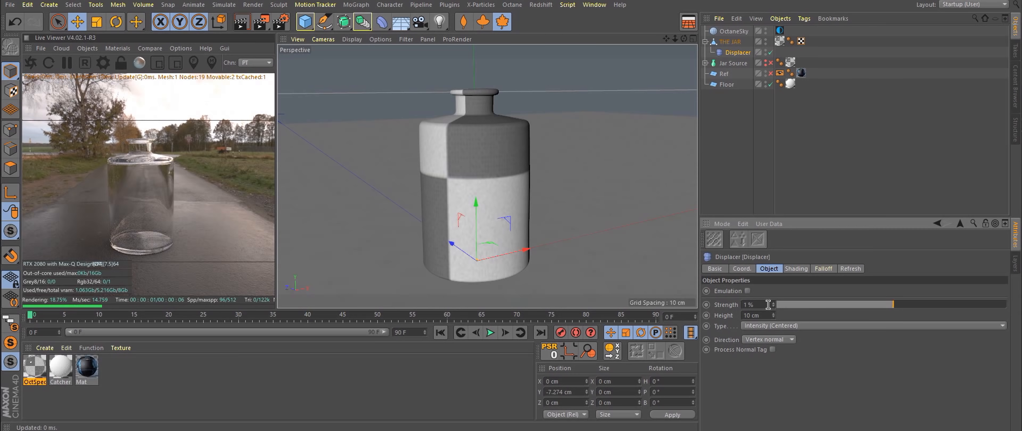
left_click(904, 147)
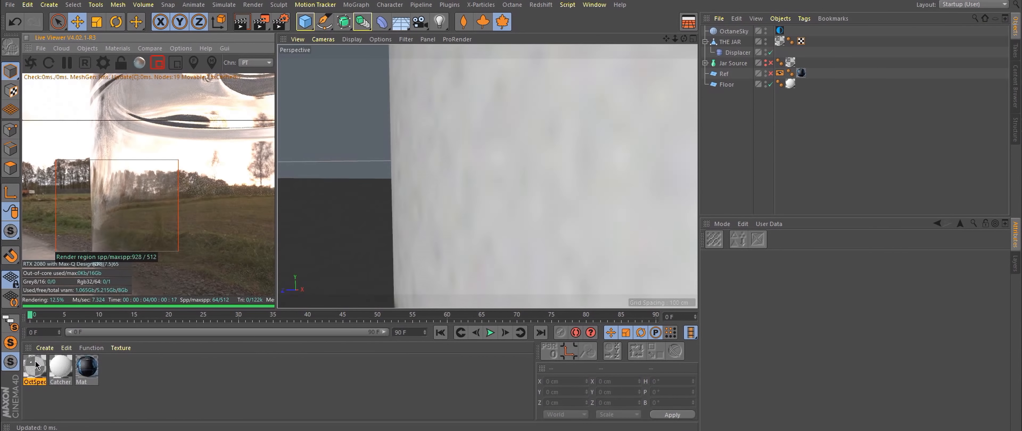
Step: Open the glass material in the Octane Node Editor and connect a Noise node to its Normal channel
double_click(35, 365)
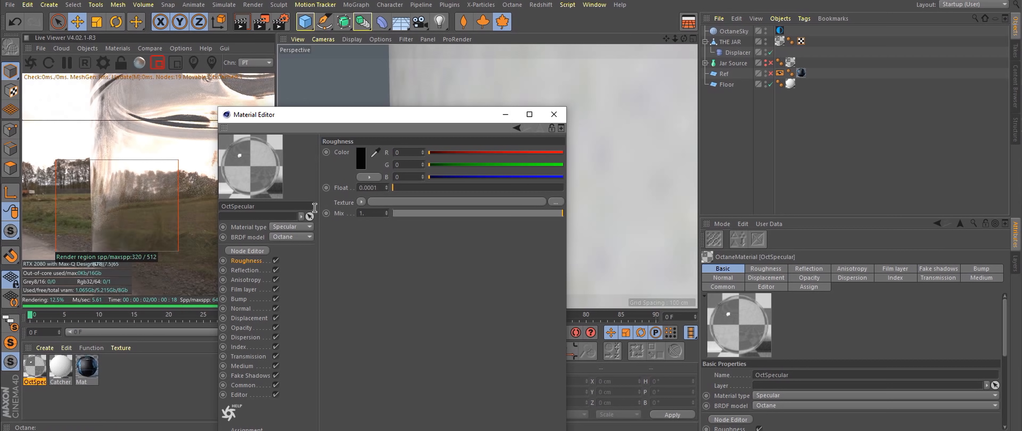
left_click(554, 115)
left_click(118, 48)
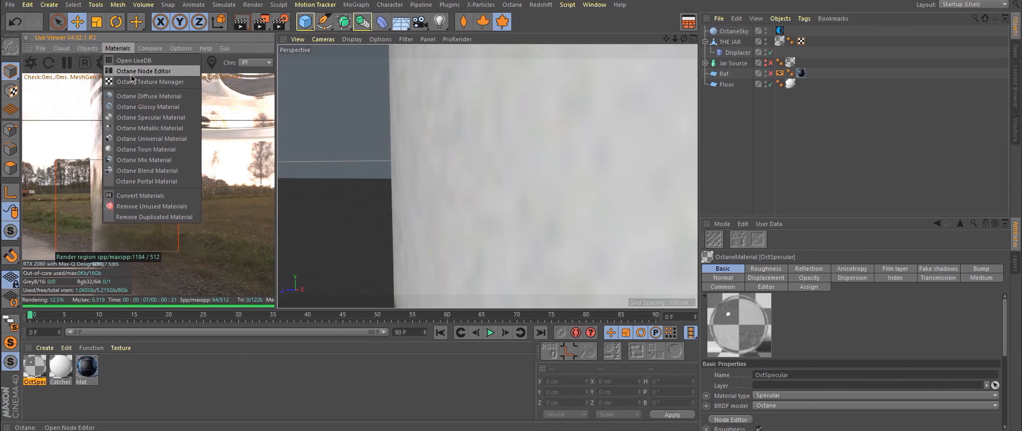
left_click(131, 74)
left_click_drag(397, 152, 507, 93)
left_click_drag(480, 226, 638, 183)
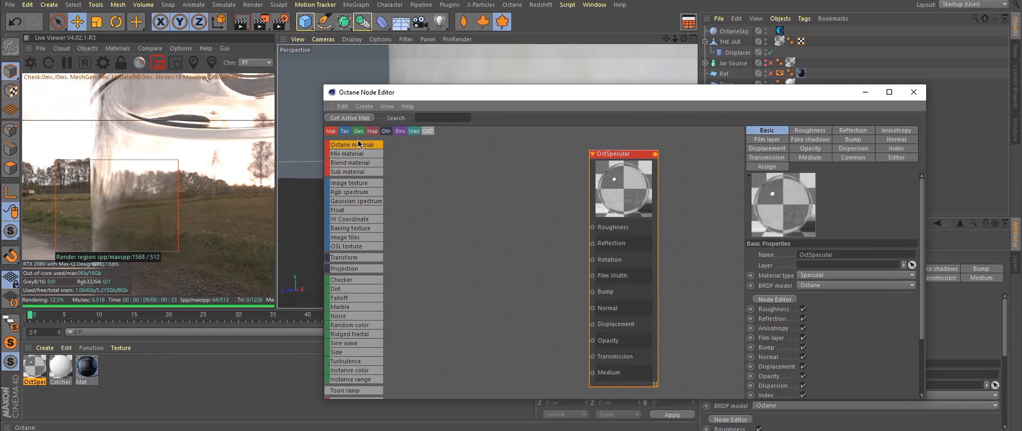
left_click_drag(348, 316, 592, 308)
left_click_drag(482, 257, 470, 221)
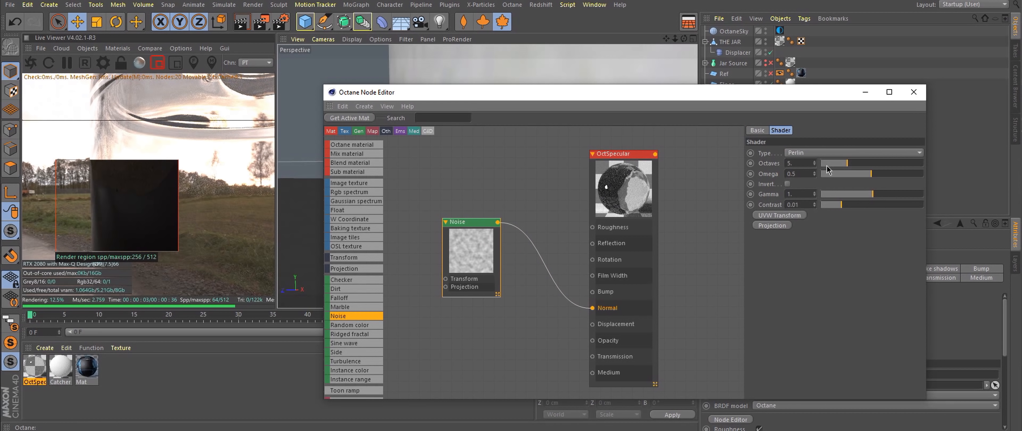
Step: Add a UVW Transform node to the Noise and arrange the nodes in the graph
left_click(779, 216)
left_click(397, 279)
scroll(420, 293, "up", 1)
middle_click_drag(420, 293, 453, 325)
left_click_drag(525, 280, 518, 267)
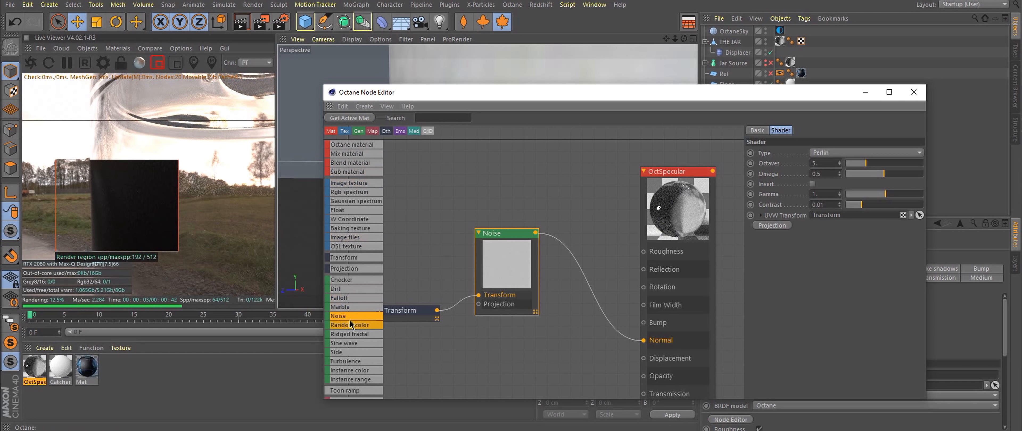
Step: Add a Multiply node and connect the Noise to its Texture1 input
scroll(358, 346, "down", 3)
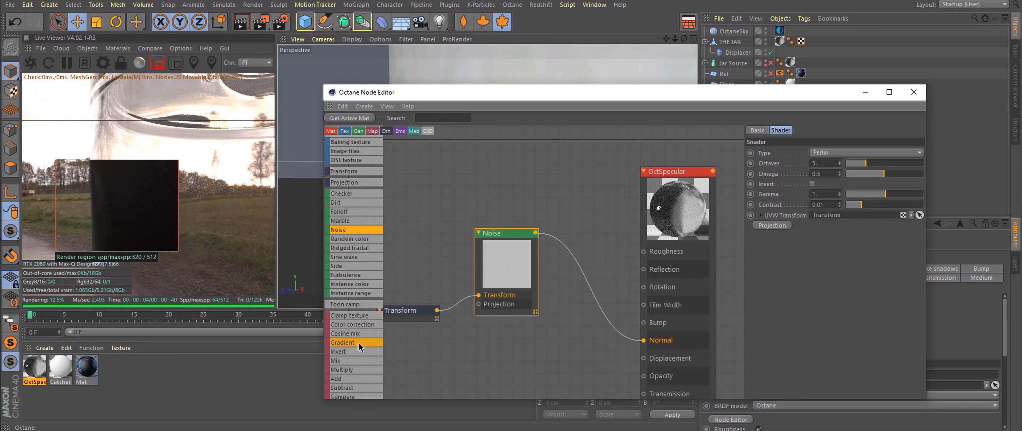
left_click_drag(588, 297, 593, 305)
left_click_drag(536, 234, 577, 365)
left_click_drag(599, 341, 574, 342)
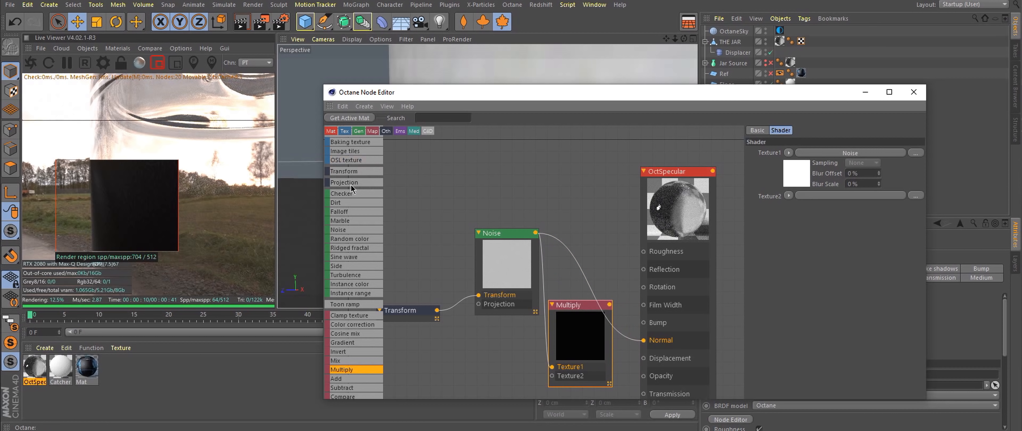
Step: Connect a Float texture of 0.02 to the Multiply's Texture2 input and feed the Multiply into the Normal channel
scroll(355, 191, "up", 2)
left_click_drag(489, 366, 513, 377)
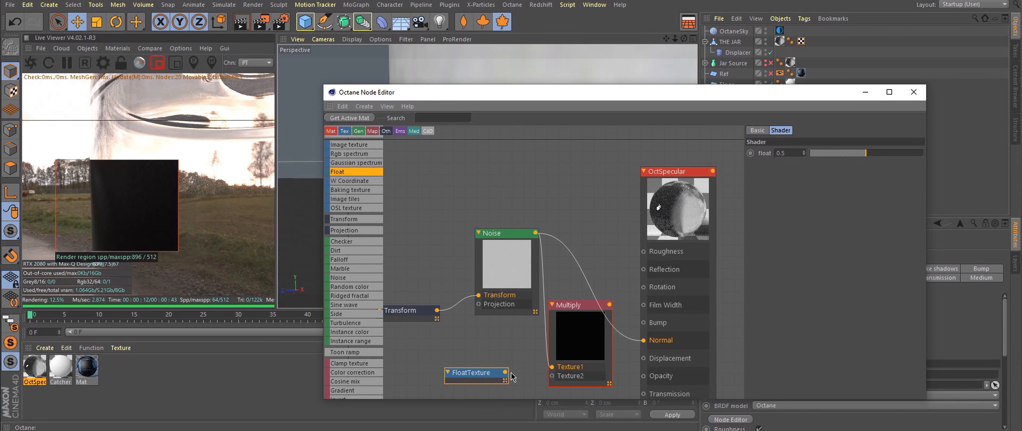
left_click_drag(645, 330, 644, 340)
left_click(480, 373)
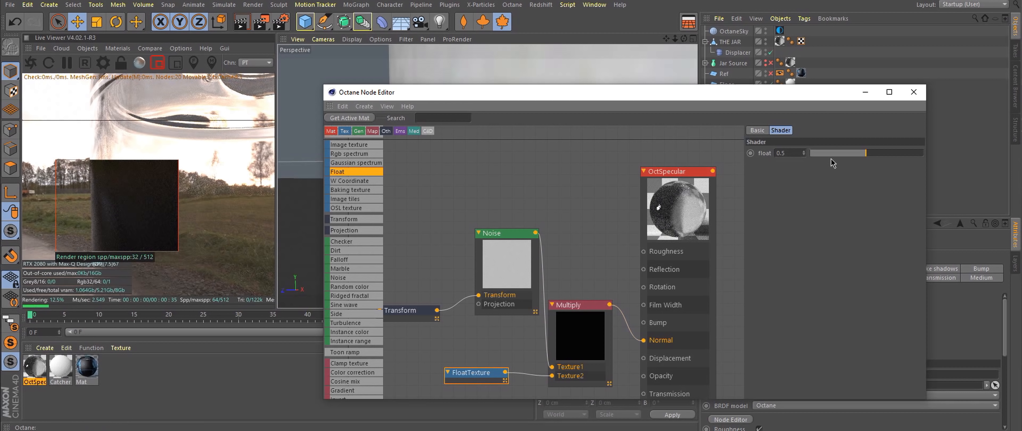
left_click_drag(833, 154, 828, 188)
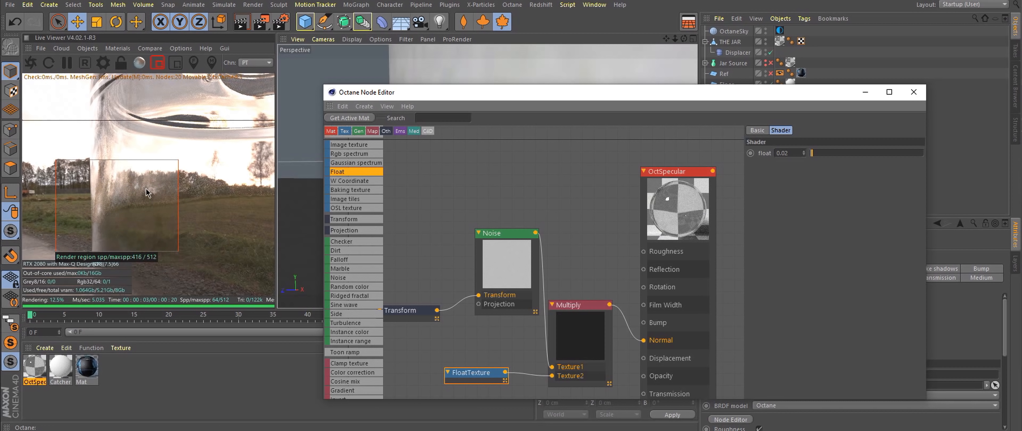
Step: Examine the glass streaks and reflections up close in the reference photo Phone Photo.jpg in the Photos app
key("alt+Tab")
scroll(337, 256, "up", 1)
scroll(341, 259, "down", 1)
scroll(464, 268, "up", 2, "ctrl")
scroll(464, 268, "up", 2, "ctrl")
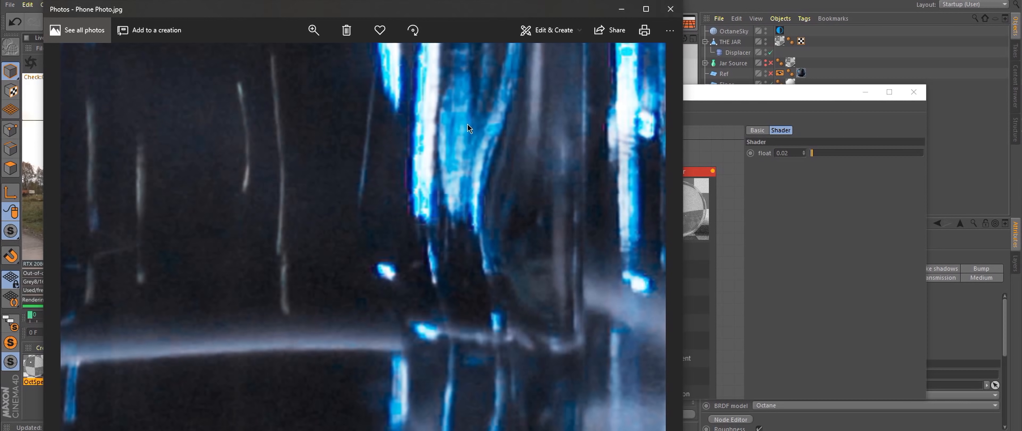
key("alt+Tab")
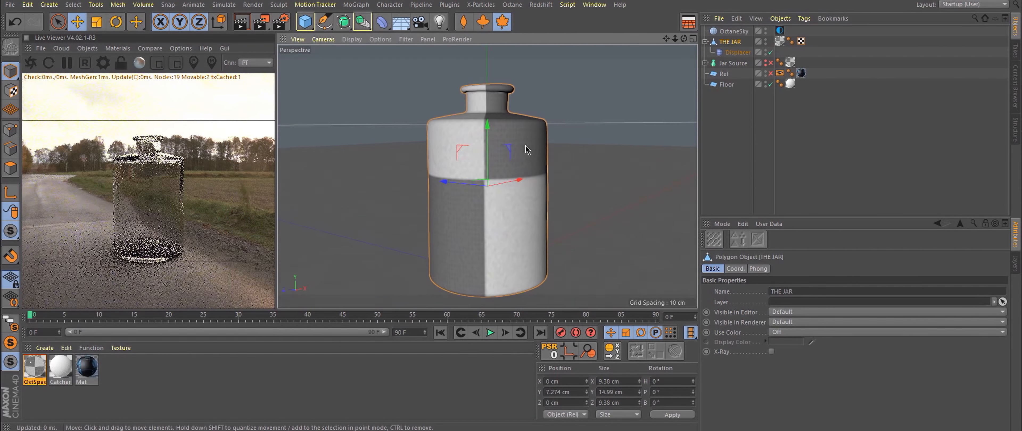
Step: Frame the whole bottle from a new angle and add a camera to the scene
left_click_drag(526, 145, 525, 146, "alt")
left_click_drag(635, 127, 746, 95, "alt")
left_click(419, 23)
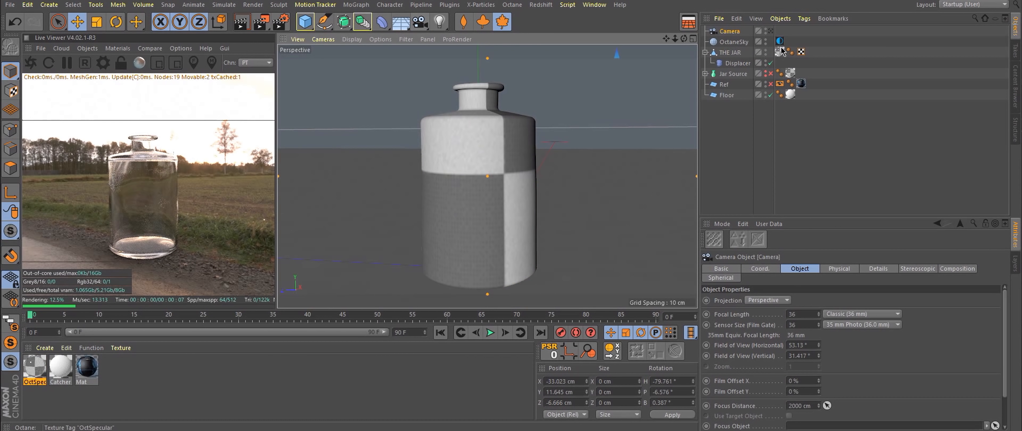
Step: Give the camera an Octane Camera tag and enable post processing with bloom power about 3.2, glare power about 2.1 and glare angle -90
right_click(732, 31)
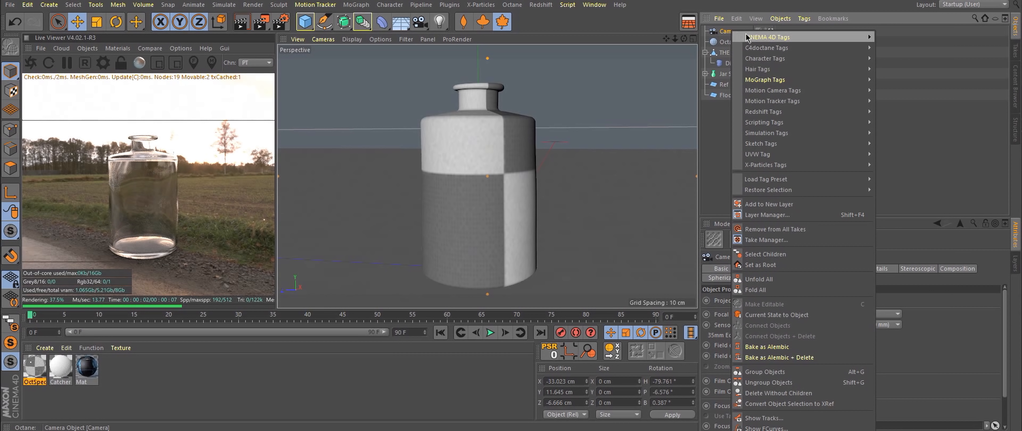
mouse_move(834, 40)
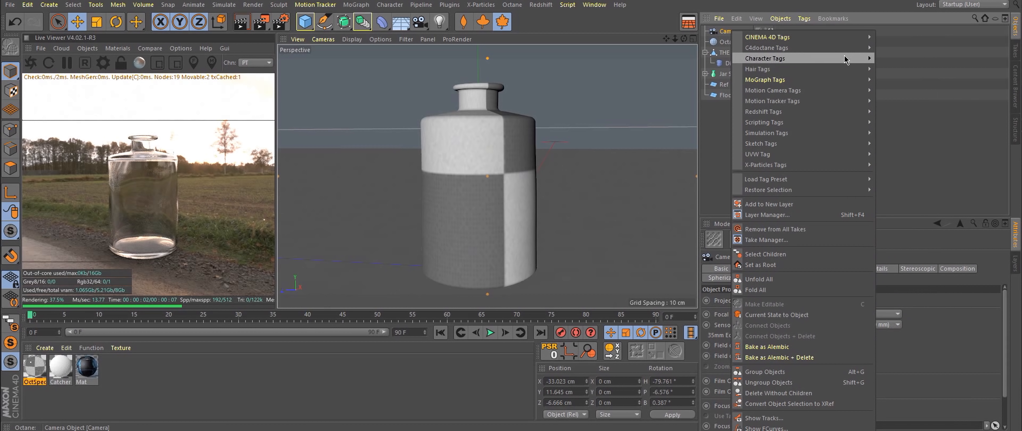
left_click(900, 92)
left_click(900, 269)
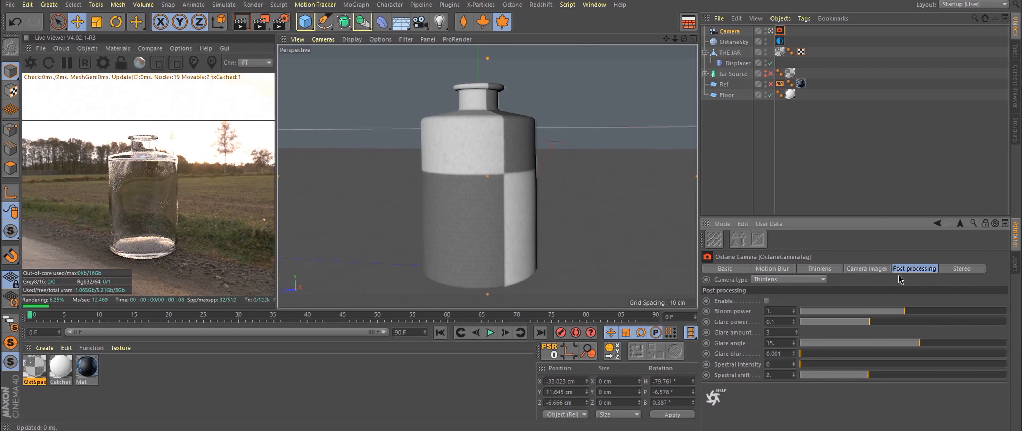
left_click(767, 302)
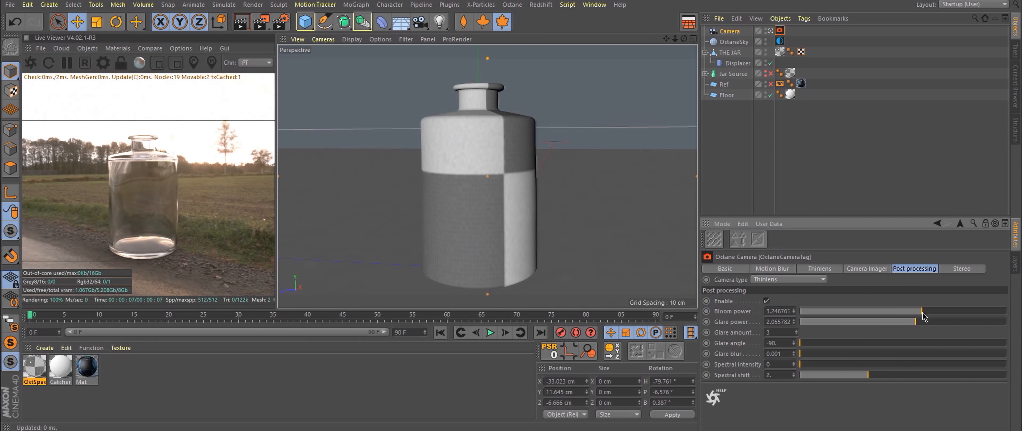
Step: Add a sphere to the scene and set its radius to 1 cm
left_click(498, 152)
left_click_drag(496, 152, 497, 152, "alt")
left_click_drag(304, 25, 516, 56)
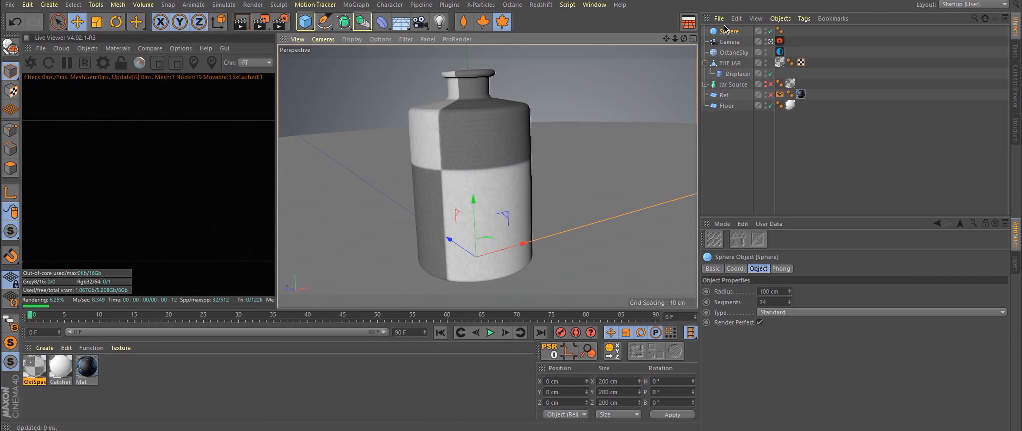
double_click(777, 290)
type("1")
key("Return")
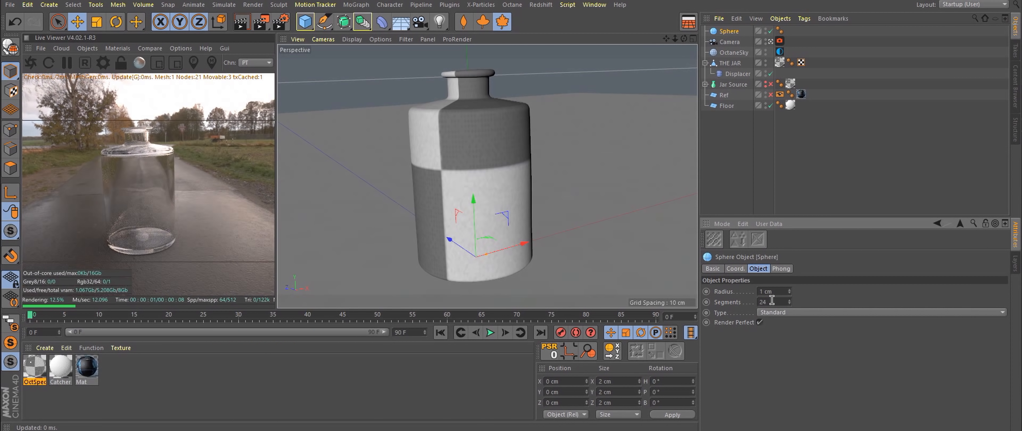
Step: Raise the sphere inside the bottle to about 6.4 cm in Y and reduce it to 3 segments and a 0.2 cm radius
left_click_drag(472, 208, 471, 135)
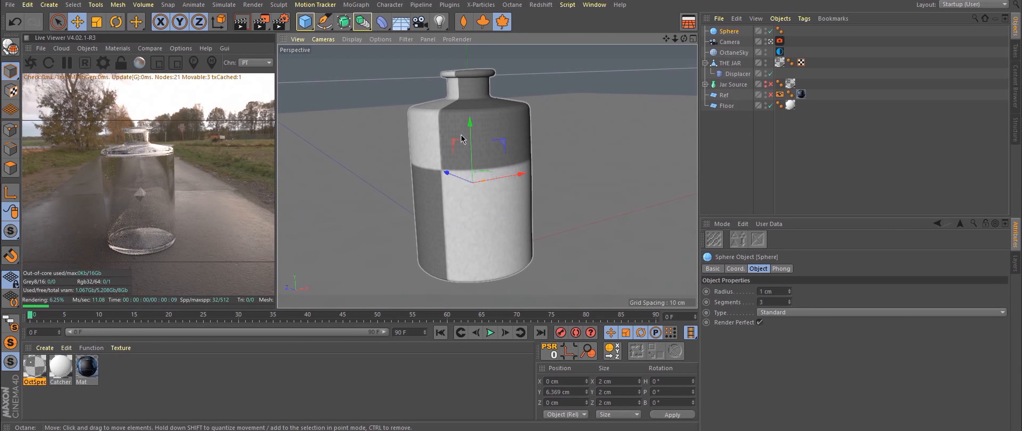
left_click_drag(779, 292, 660, 308)
key("BackSpace")
key("Return")
right_click_drag(595, 222, 845, 244, "alt")
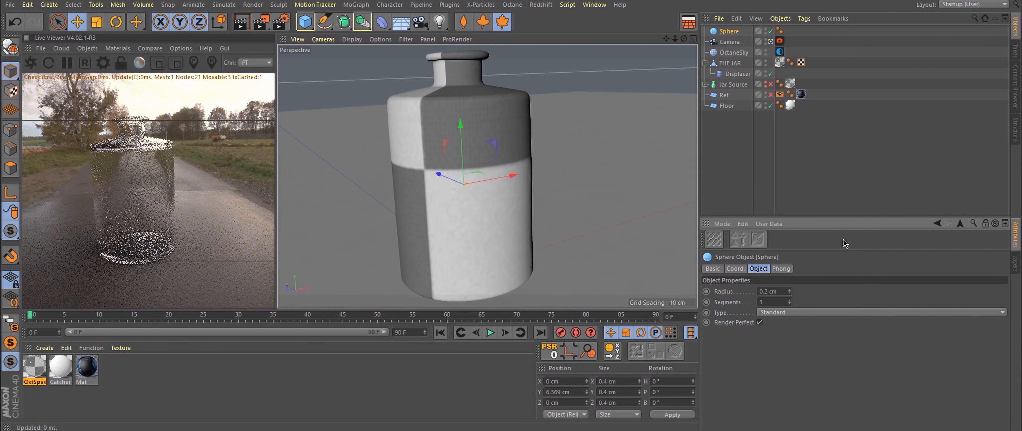
right_click_drag(495, 185, 627, 190, "alt")
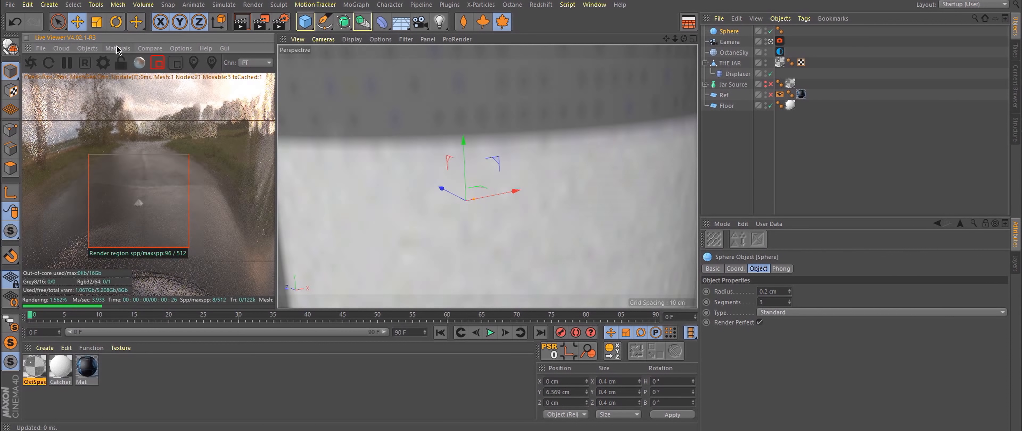
Step: Create an Octane Diffuse material and rename the glass and reference materials The Jar and Ref
left_click(117, 48)
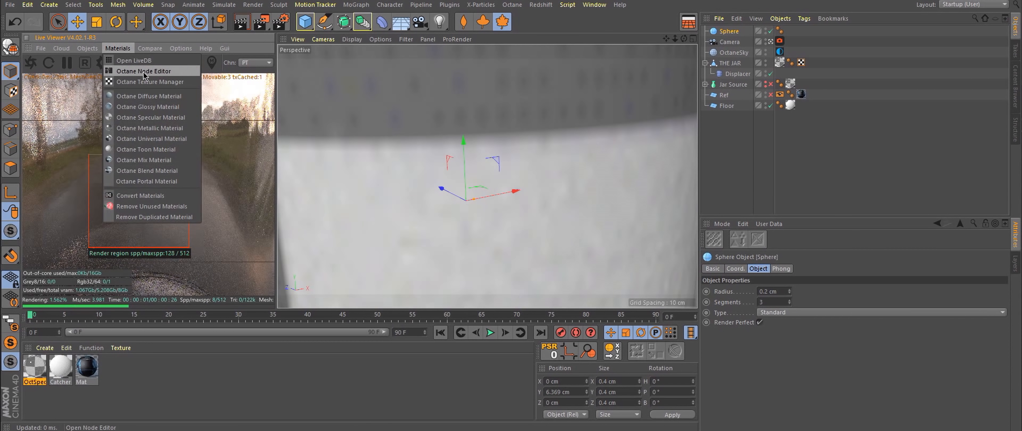
left_click(152, 96)
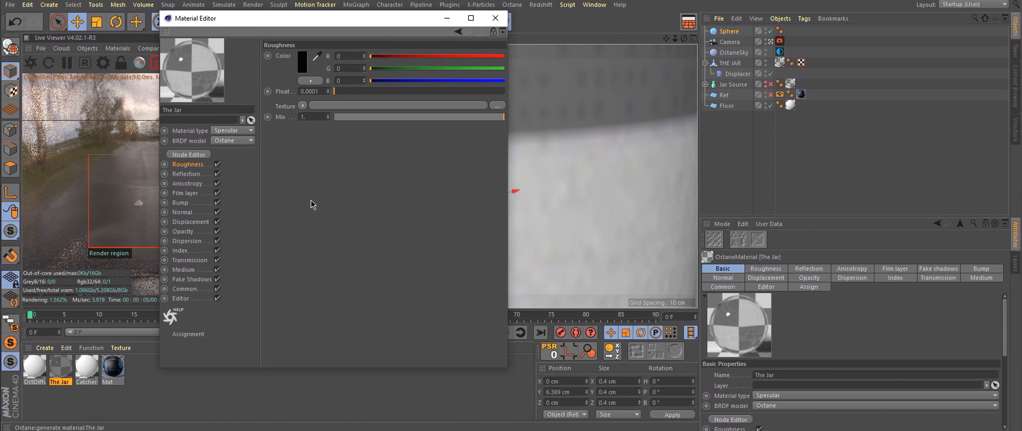
left_click(111, 375)
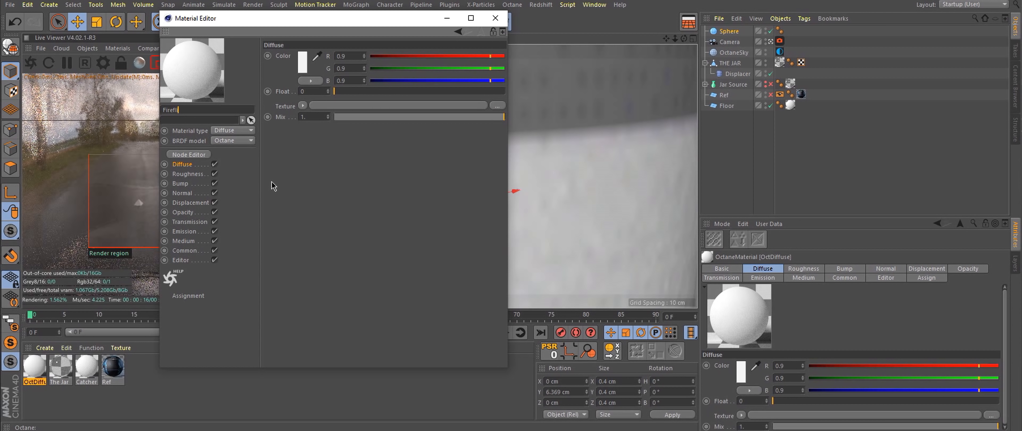
Step: Name the new diffuse material Firefly and apply it to the sphere
left_click_drag(35, 366, 727, 31)
left_click_drag(330, 21, 566, 98)
left_click(731, 95)
Step: Open the Firefly material in the Octane Node Editor and connect a Blackbody Emission node to its Emission channel
left_click(117, 48)
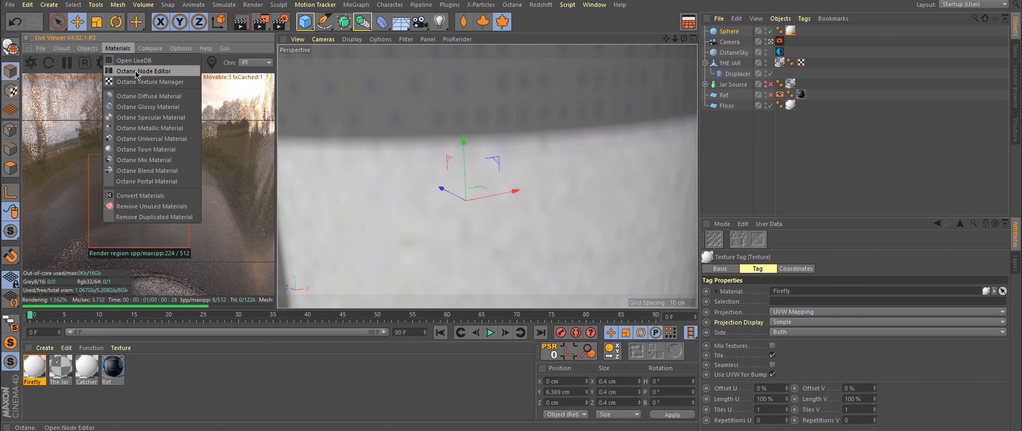
left_click(135, 67)
left_click_drag(426, 152, 546, 74)
left_click_drag(491, 206, 675, 167)
scroll(376, 212, "down", 10)
left_click_drag(379, 276, 640, 337)
left_click_drag(532, 295, 548, 292)
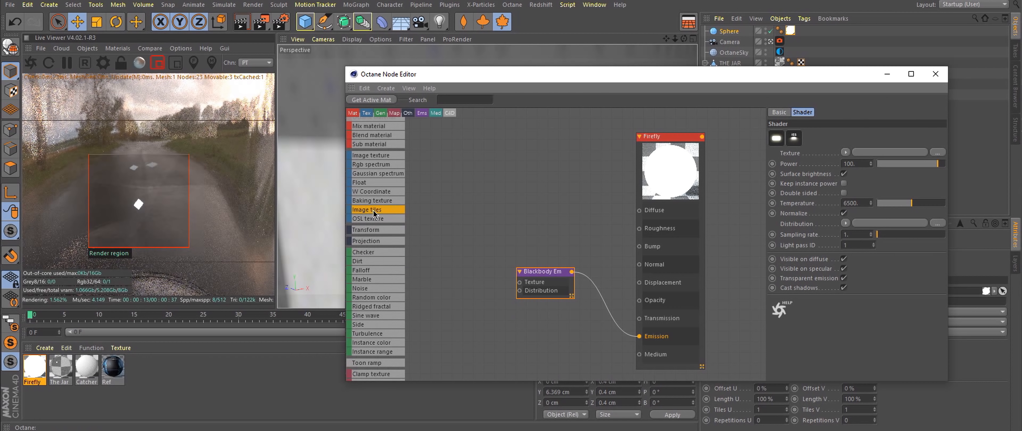
Step: Add an RGB Spectrum node and connect it to the Blackbody Emission's Texture input
scroll(373, 211, "up", 3)
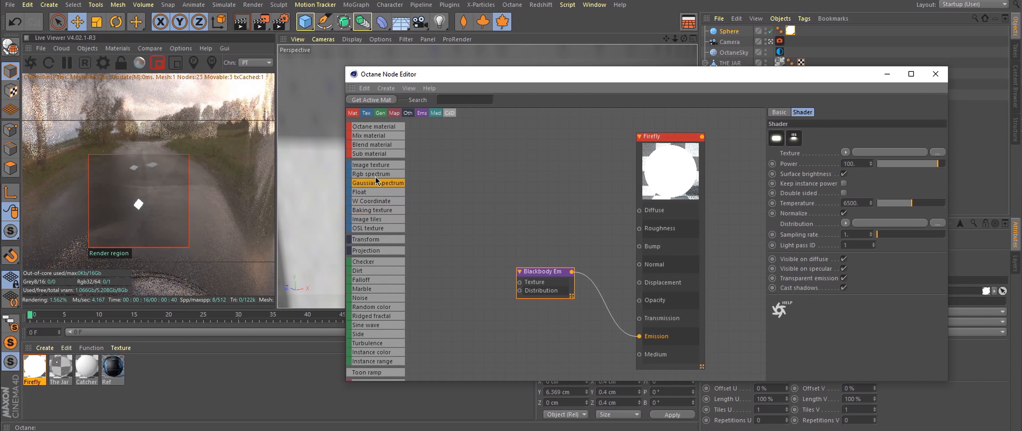
left_click_drag(458, 230, 452, 255)
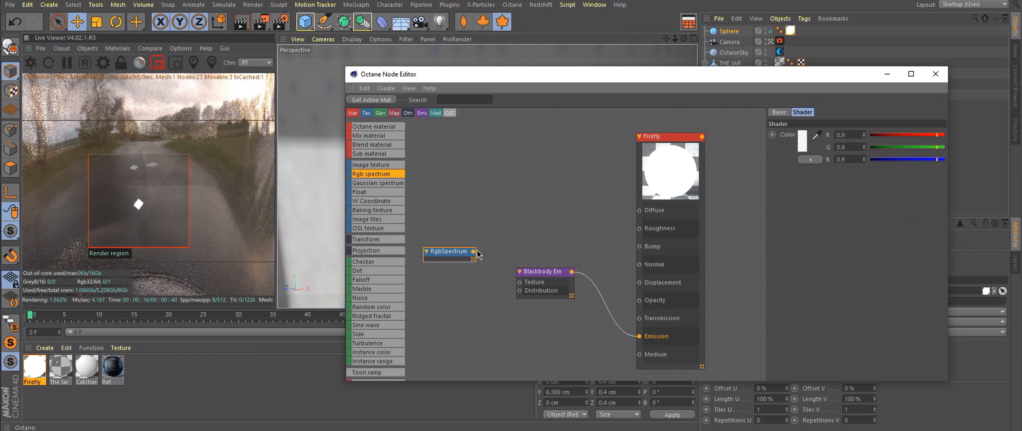
left_click_drag(520, 289, 520, 283)
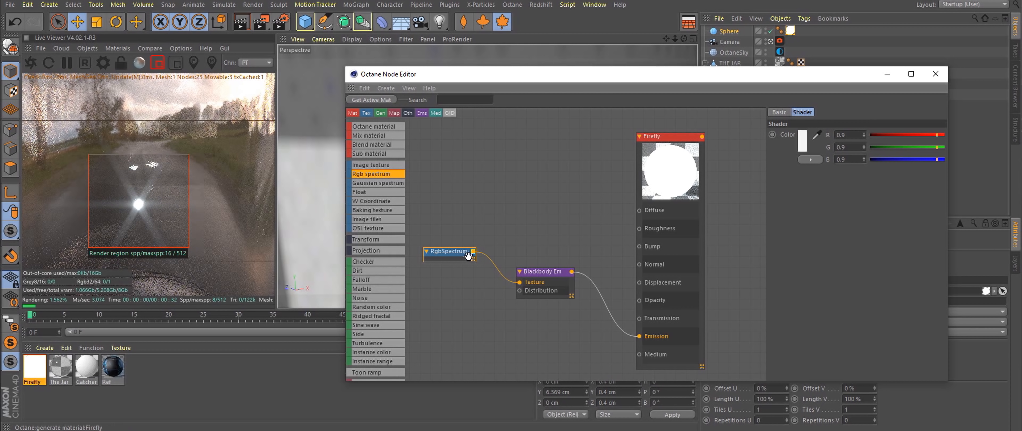
Step: Set the RGB Spectrum colour to a light orange and connect it to the Firefly material's Diffuse channel as well
left_click(802, 148)
left_click(757, 146)
left_click_drag(764, 157, 826, 163)
left_click_drag(899, 166, 876, 167)
left_click(783, 183)
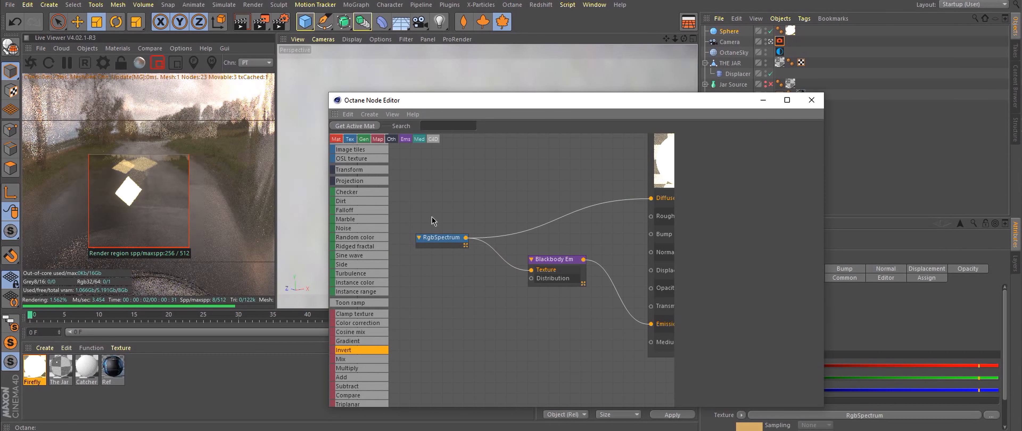
Step: Change the RGB Spectrum to a saturated orange and set the Blackbody Emission power to 50
left_click(710, 170)
left_click_drag(662, 173, 658, 174)
left_click_drag(732, 186, 792, 186)
left_click(689, 210)
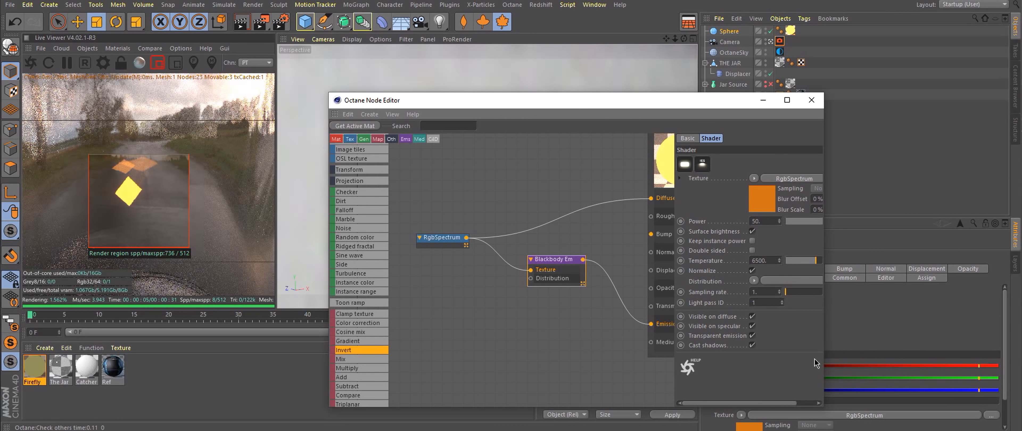
left_click(812, 102)
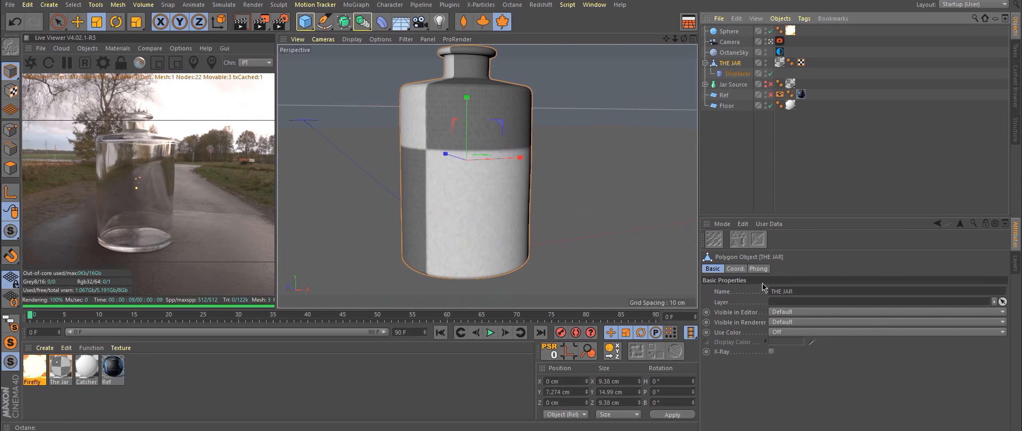
Step: Turn on X-Ray display for THE JAR and deselect it
left_click(770, 353)
left_click(844, 139)
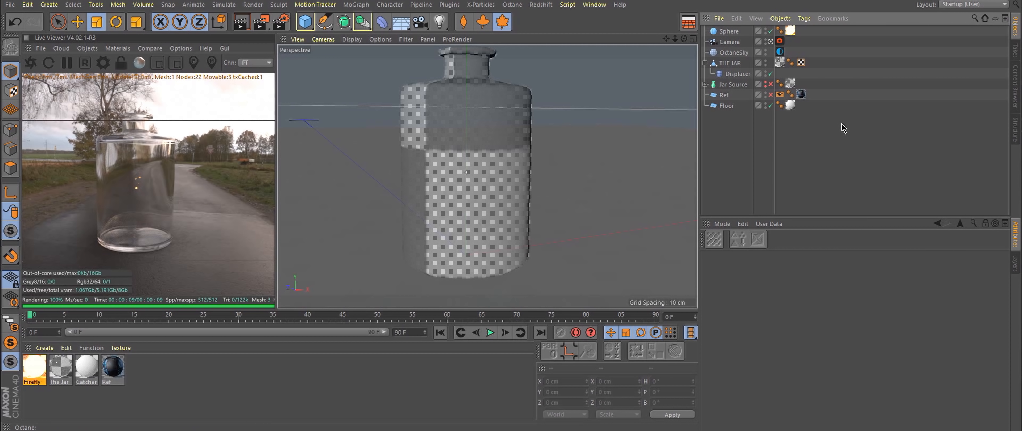
Step: Add a Capsule inside the jar and size it to a 3.98 cm radius and 12.912 cm height
left_click(733, 66)
left_click(304, 22)
left_click(403, 77)
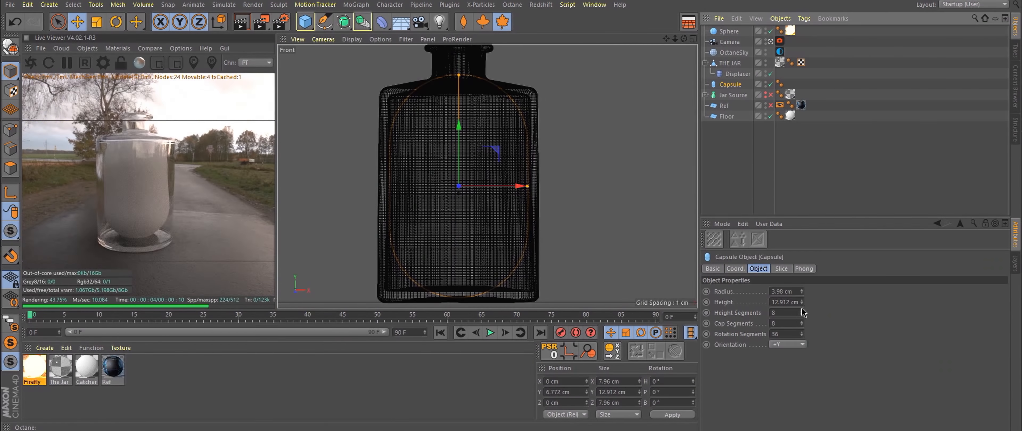
Step: Replace the Capsule with a Cylinder 7.96 cm wide and 10.635 cm high, fitted inside the jar
left_click(305, 21)
left_click(518, 37)
left_click(731, 85)
key("Delete")
left_click(731, 85)
left_click(96, 22)
left_click_drag(531, 118, 460, 181)
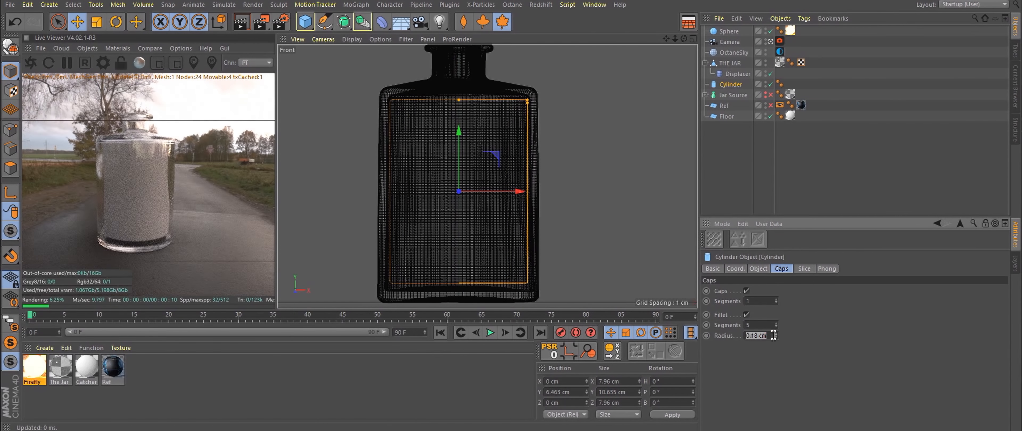
Step: Set the Cylinder's cap fillet radius to 0.25 cm and check its fit inside the jar in perspective
type("0.25")
key("Return")
middle_click(468, 145)
middle_click(433, 132)
scroll(563, 139, "up", 2)
left_click_drag(669, 114, 706, 199, "alt")
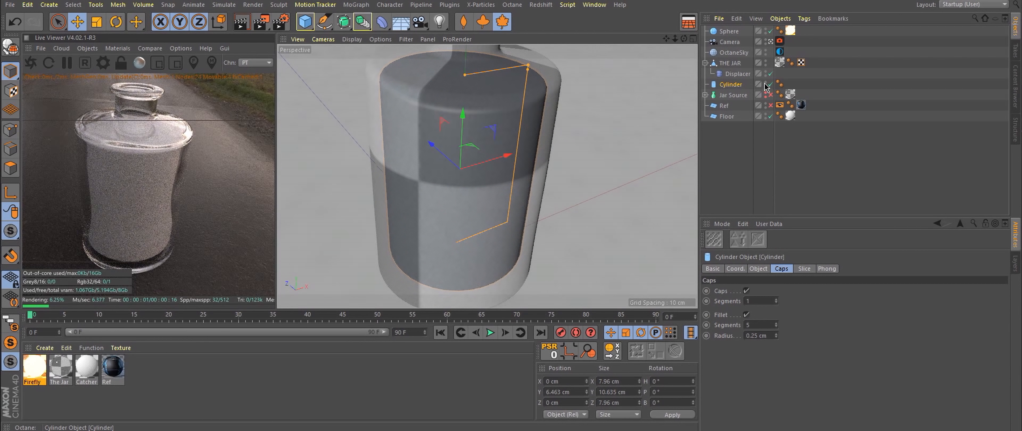
Step: Rename the Cylinder to Collider and place it first in the object hierarchy
double_click(733, 85)
type("Co")
type("llider")
key("Return")
left_click(883, 57)
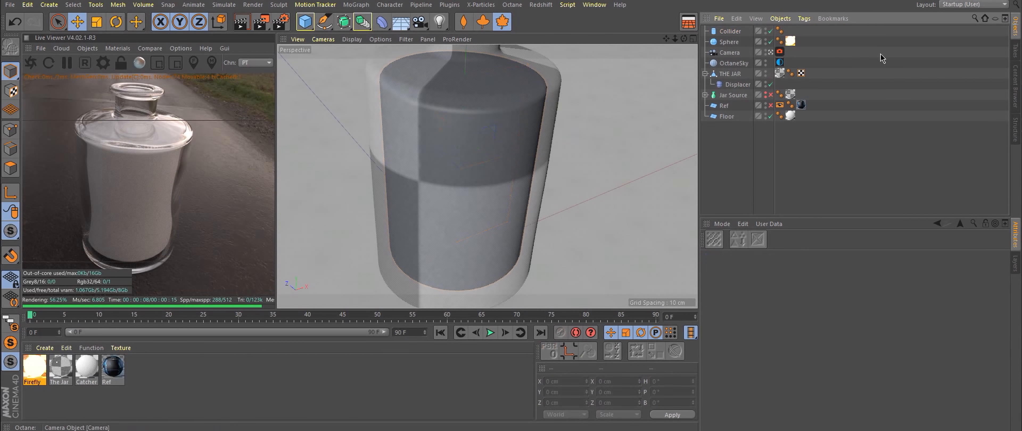
Step: Give the Collider a Collider Body simulation tag
left_click(730, 32)
right_click(725, 34)
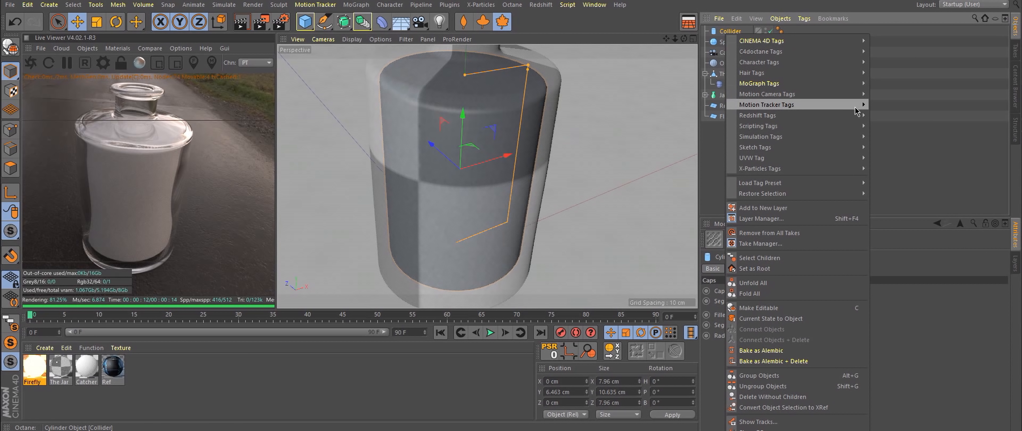
mouse_move(776, 139)
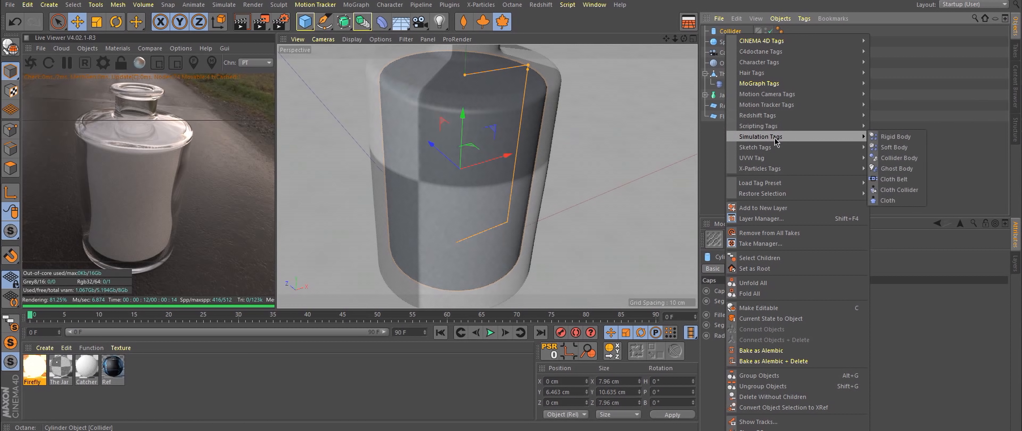
left_click(897, 158)
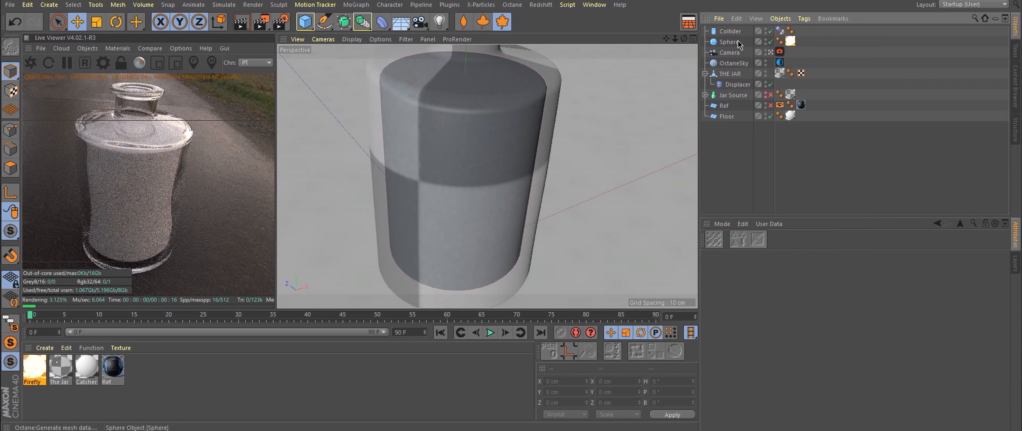
Step: Add a particle Emitter of 7 by 7 cm in the middle of the jar and hide the Collider
left_click(231, 6)
mouse_move(228, 50)
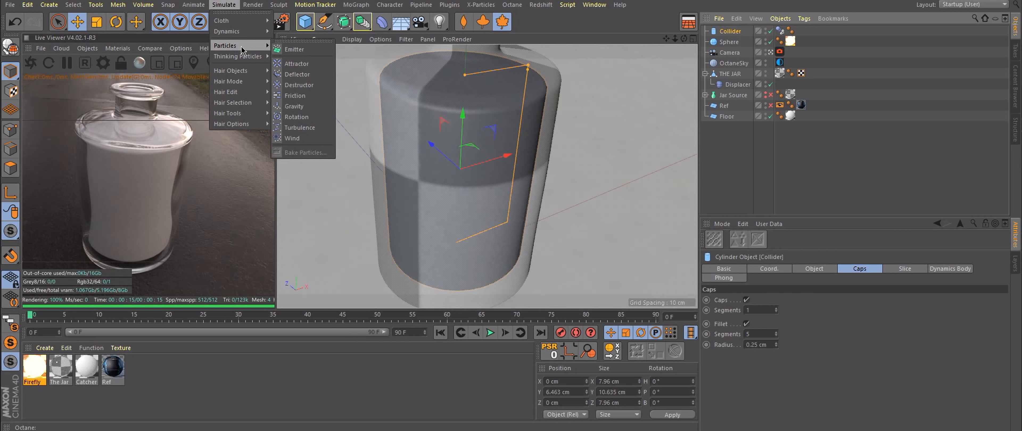
left_click(294, 49)
left_click_drag(529, 138, 382, 235)
left_click(766, 31)
Step: Nest the Sphere under the Emitter and set emission to start at frame 1 and stop at frame 2
left_click(730, 42)
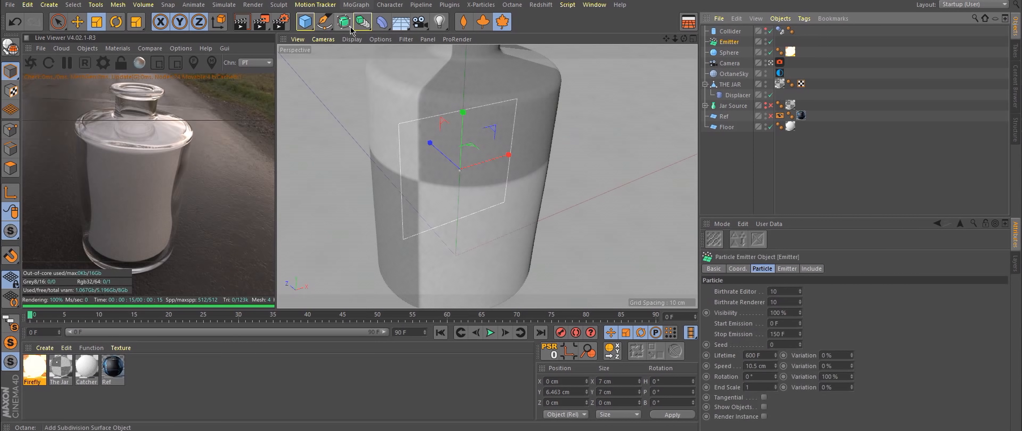
left_click_drag(730, 44, 730, 42)
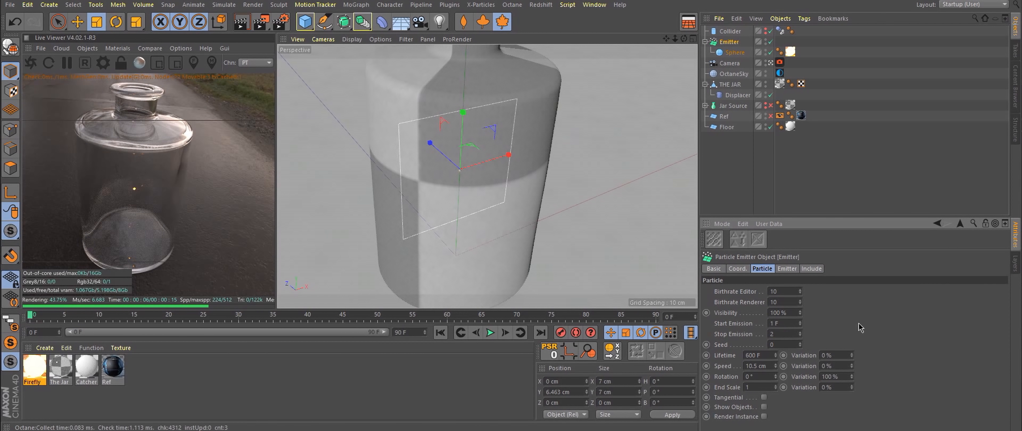
Step: Give the Sphere a Rigid Body simulation tag and set its collision bounce to 90%
right_click(728, 52)
mouse_move(756, 69)
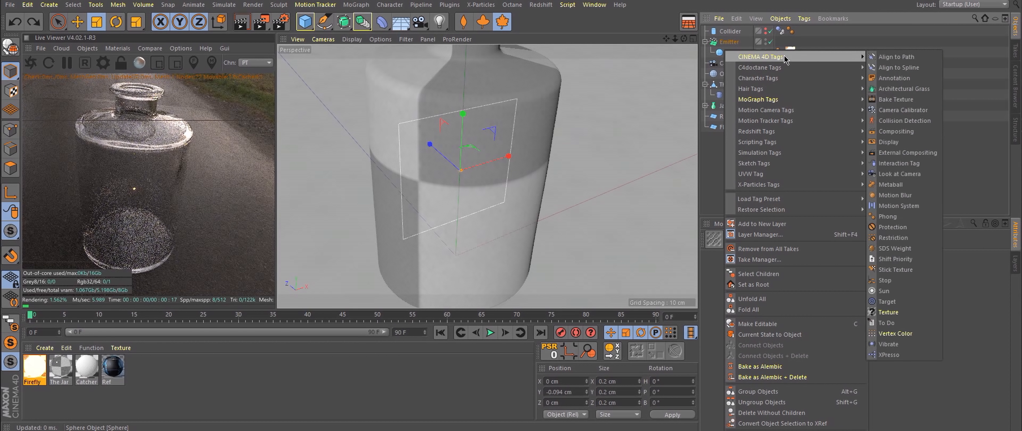
mouse_move(788, 153)
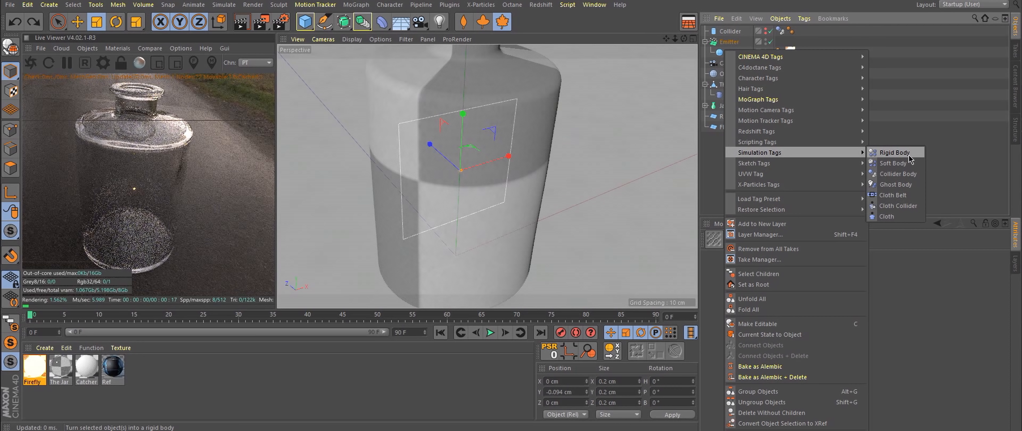
left_click(895, 153)
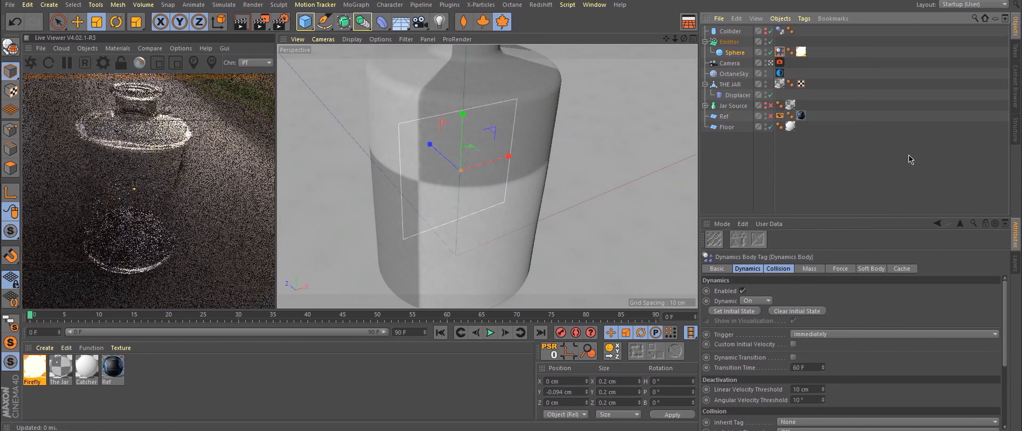
left_click(778, 270)
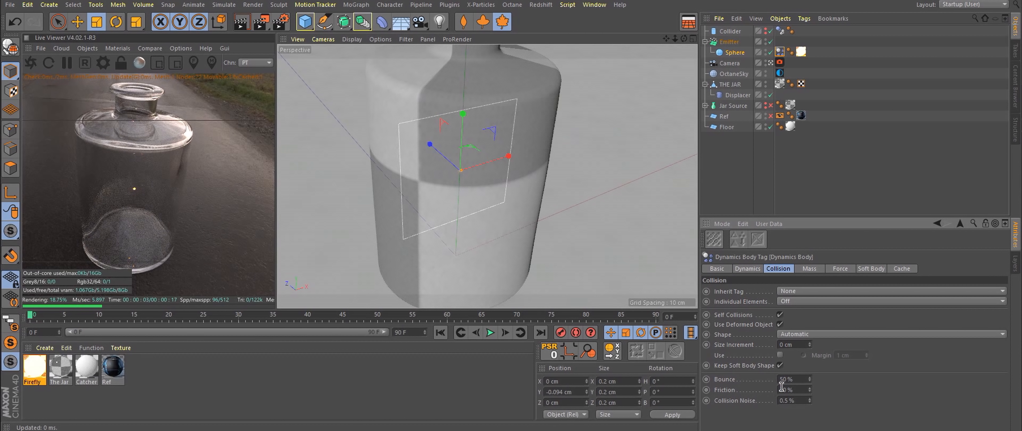
type("9")
key("Return")
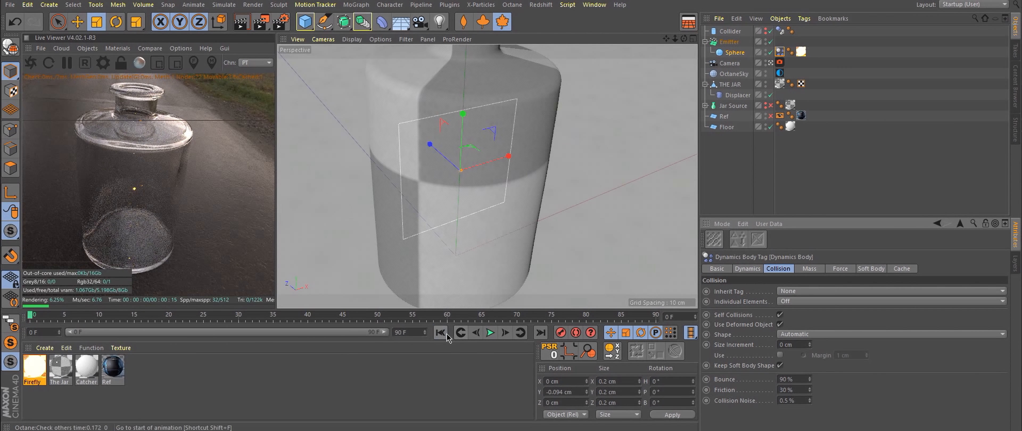
Step: Set the Emitter's editor and renderer birthrates to 1000 and test the emission by playing the animation
left_click(730, 42)
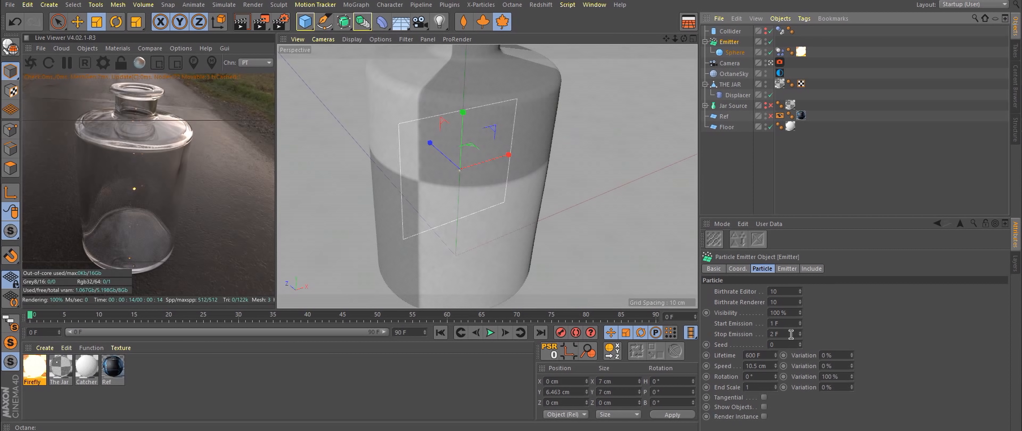
left_click(788, 293)
type("00")
key("Return")
left_click(440, 333)
left_click(491, 334)
left_click(490, 335)
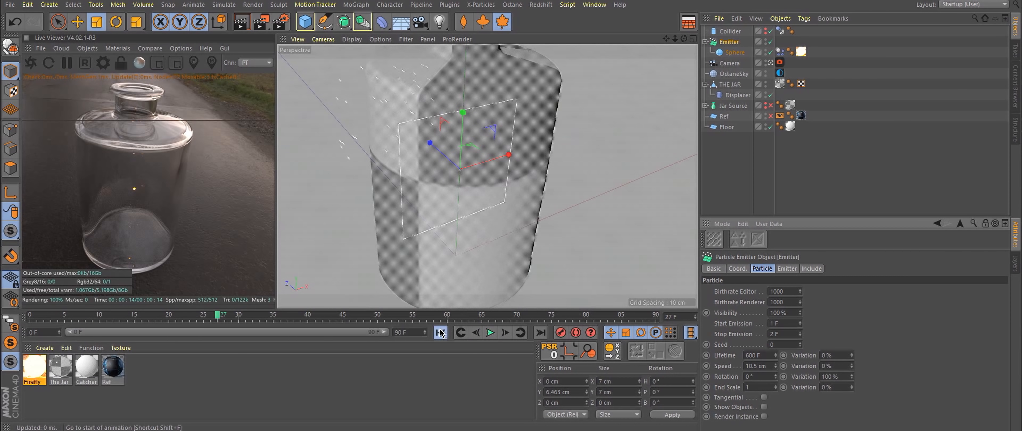
left_click(440, 333)
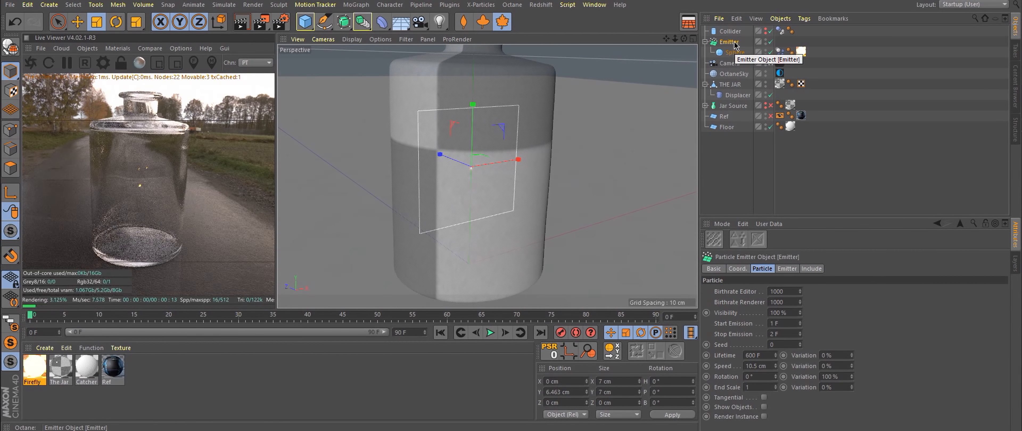
Step: Turn on Show Objects for the Emitter, play the animation briefly and return to the first frame
left_click(764, 407)
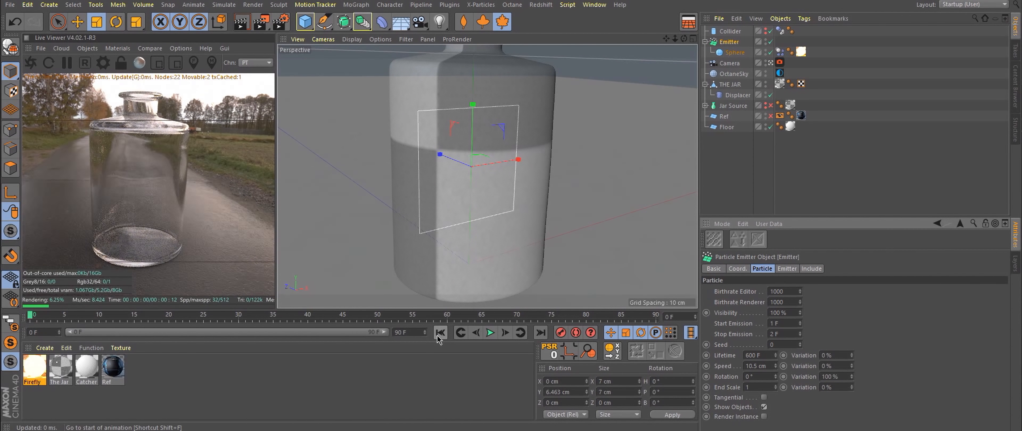
left_click(491, 333)
left_click(490, 334)
left_click(441, 334)
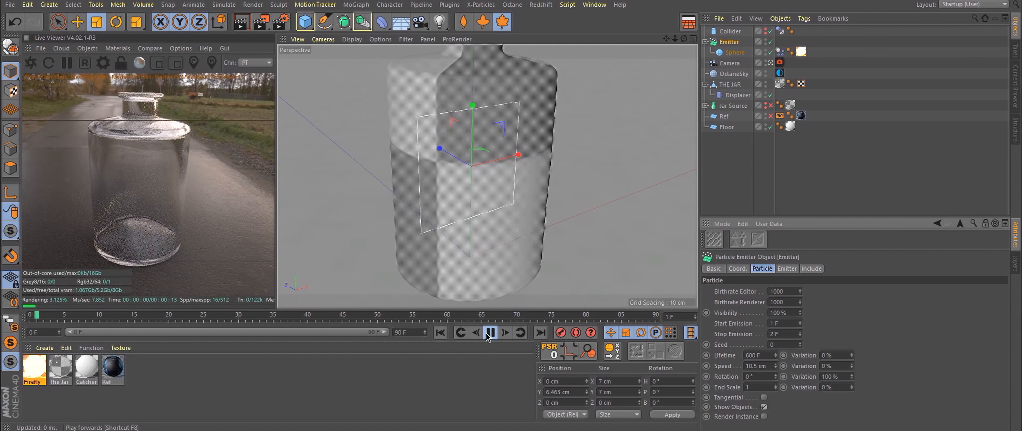
Step: Step through the first frames to examine how the spheres spread relative to the collider, and return to the start
left_click(489, 334)
left_click(476, 334)
left_click(506, 334)
left_click(505, 334)
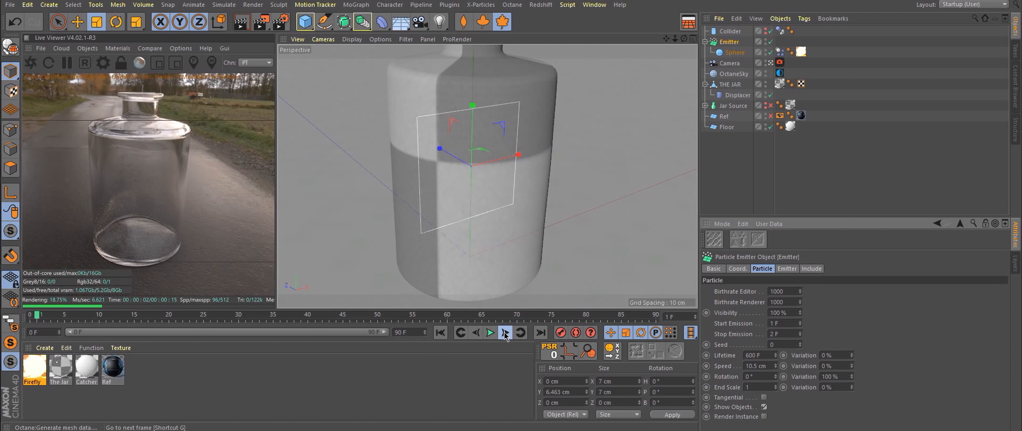
left_click(505, 333)
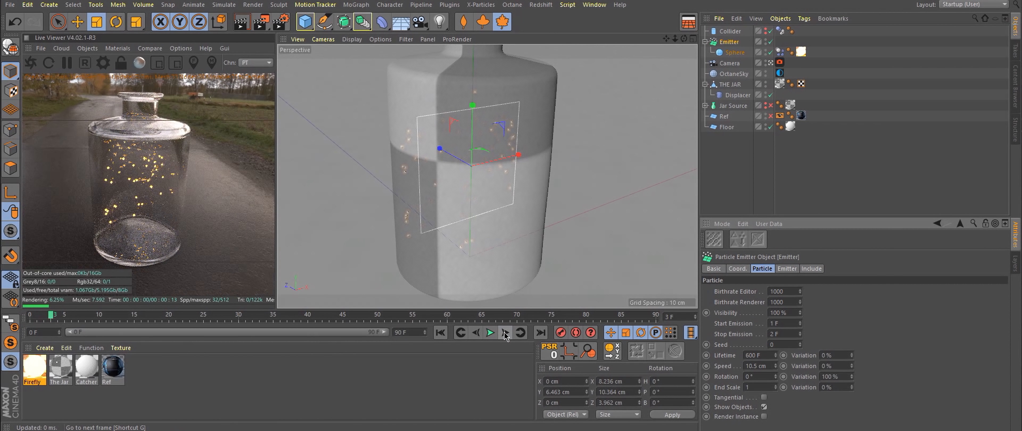
left_click(505, 333)
left_click(505, 334)
left_click(505, 334)
left_click(505, 333)
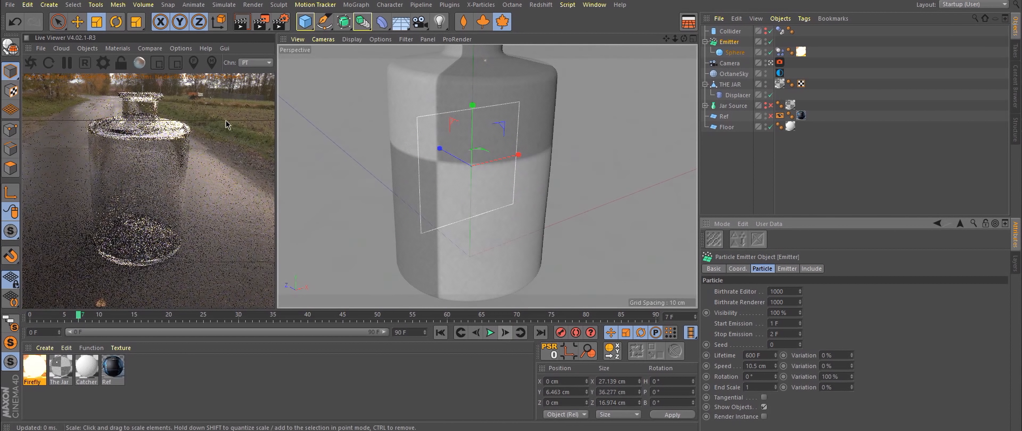
left_click(443, 335)
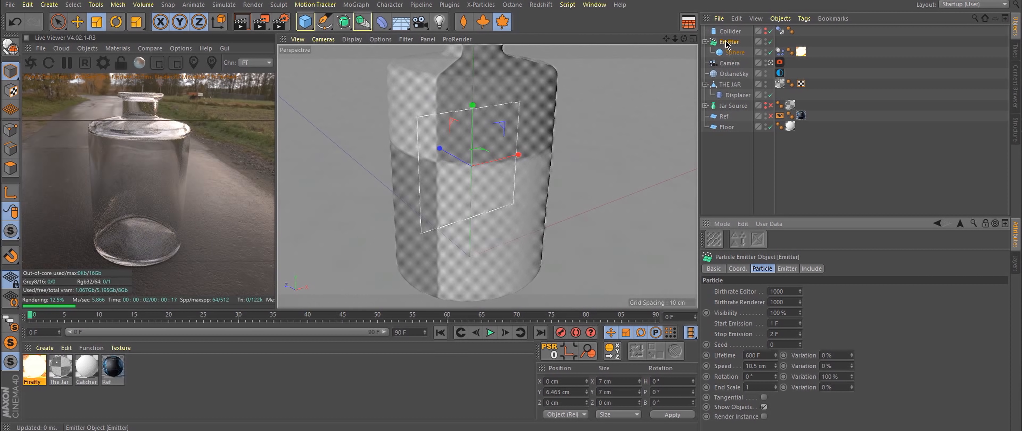
Step: Create a polygon Collider with Current State to Object and keep the original as Collider Source, disabled below Jar Source
left_click(728, 32)
right_click(731, 31)
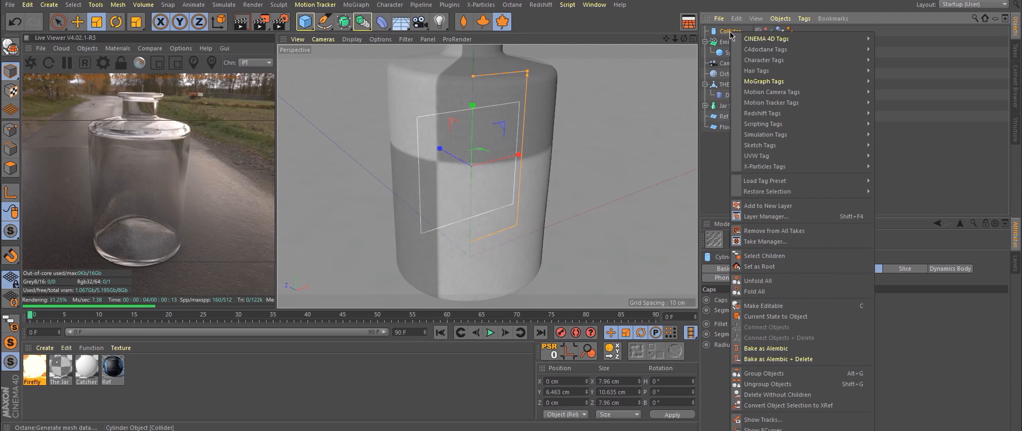
left_click(801, 317)
key("Return")
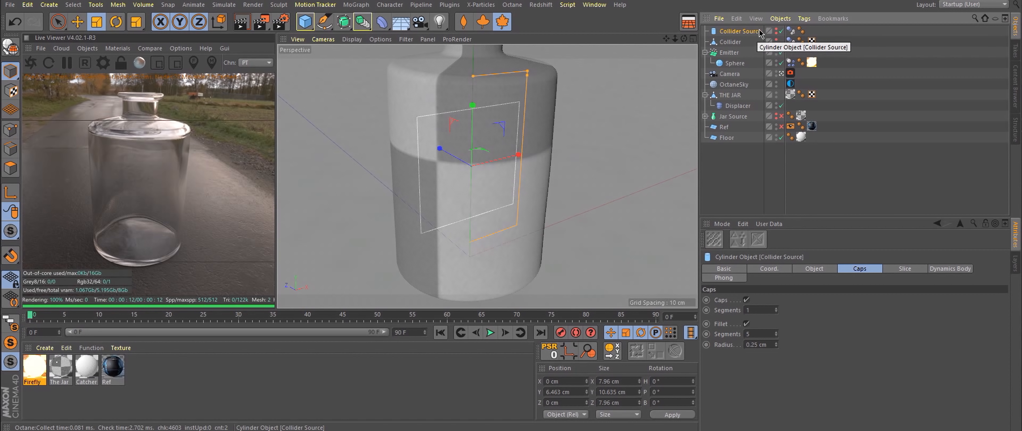
left_click_drag(730, 127, 730, 125)
left_click(856, 103)
Step: Make the polygon Collider visible in the viewport and reverse the normals of all its polygons
left_click(730, 31)
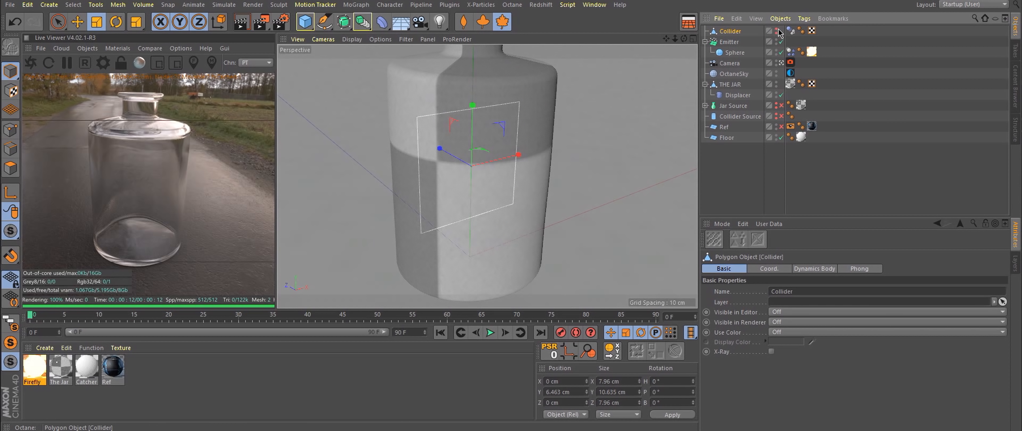
left_click(777, 30)
left_click(11, 169)
key("ctrl+a")
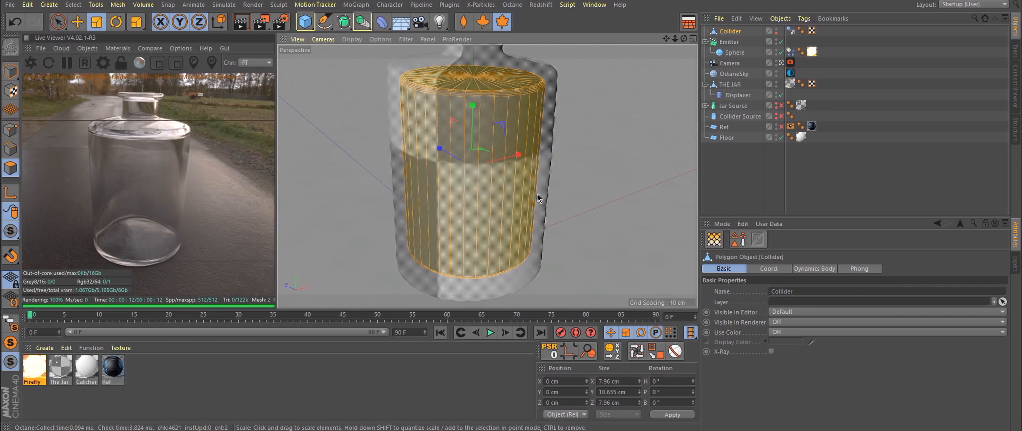
right_click(496, 191)
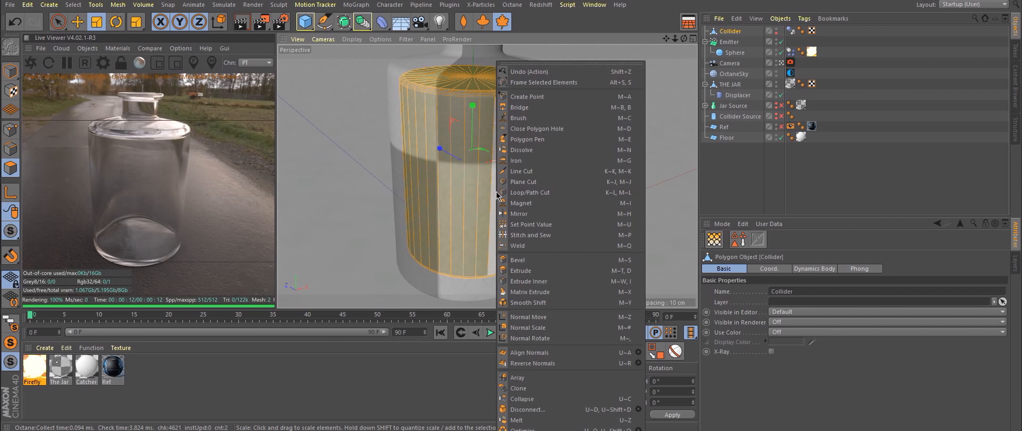
left_click(561, 360)
Step: Hide the Collider in the viewport again and play the particle simulation
left_click(11, 72)
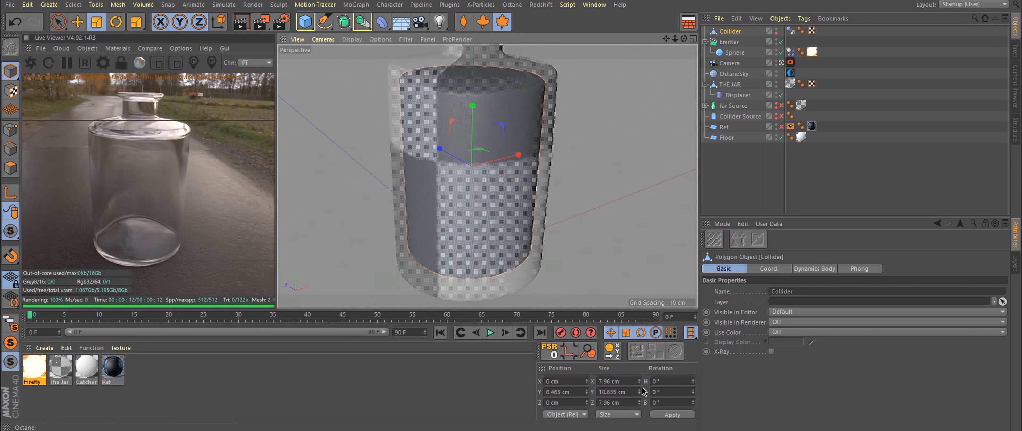
double_click(777, 30)
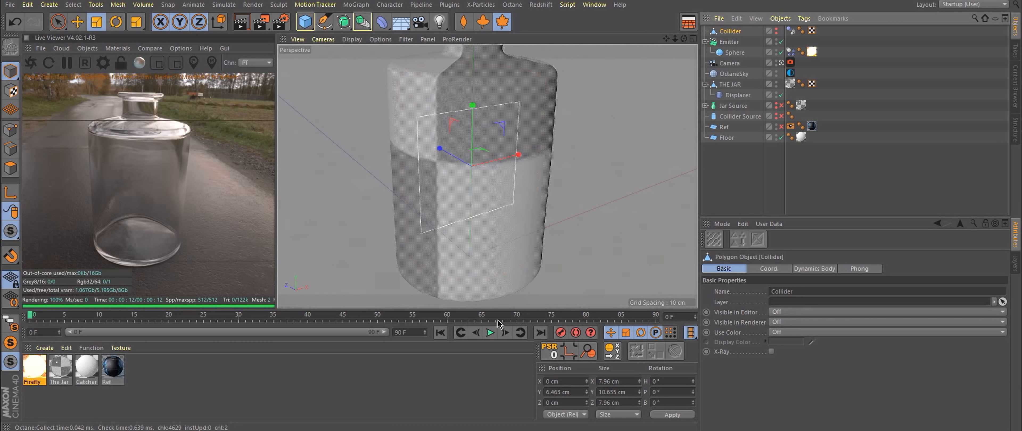
left_click(491, 332)
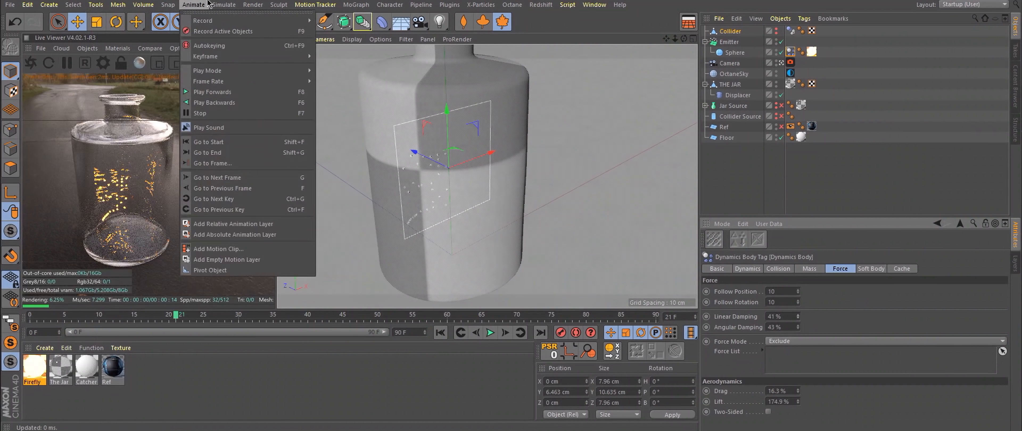
Step: Add a Turbulence object to the particle simulation and set its strength to 205 cm during playback
mouse_move(241, 47)
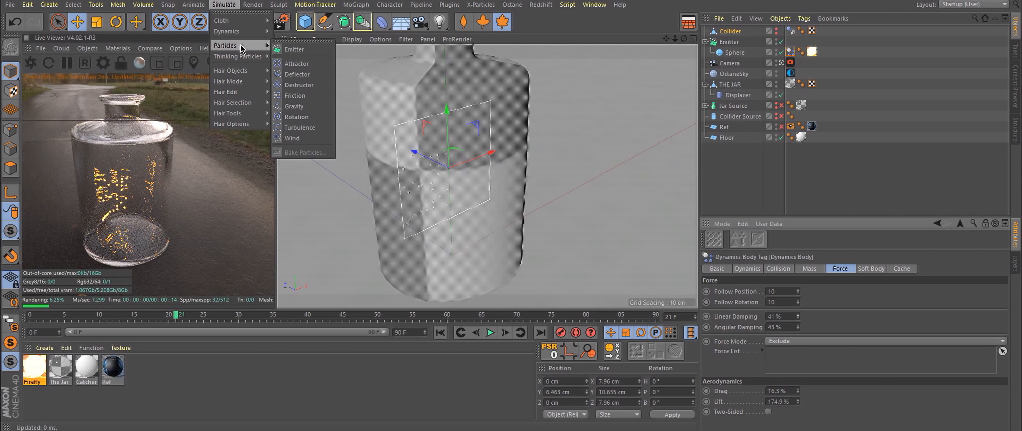
left_click(300, 128)
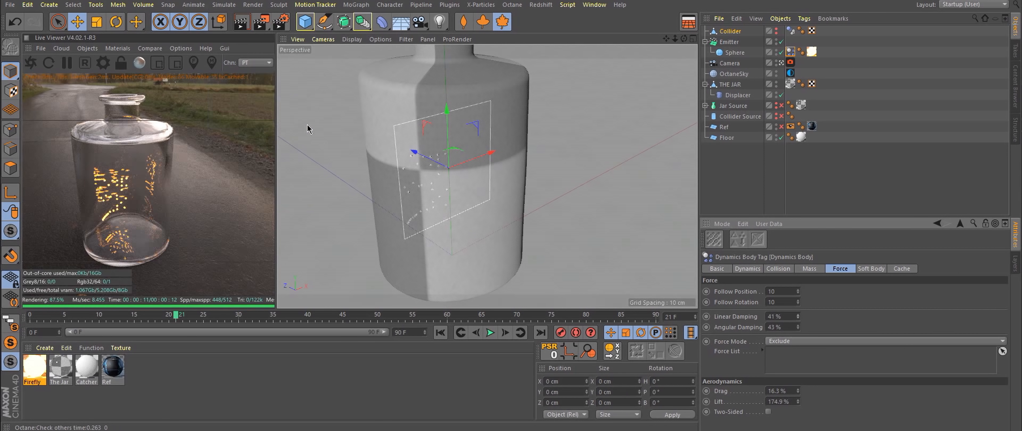
key("shift+f")
key("F8")
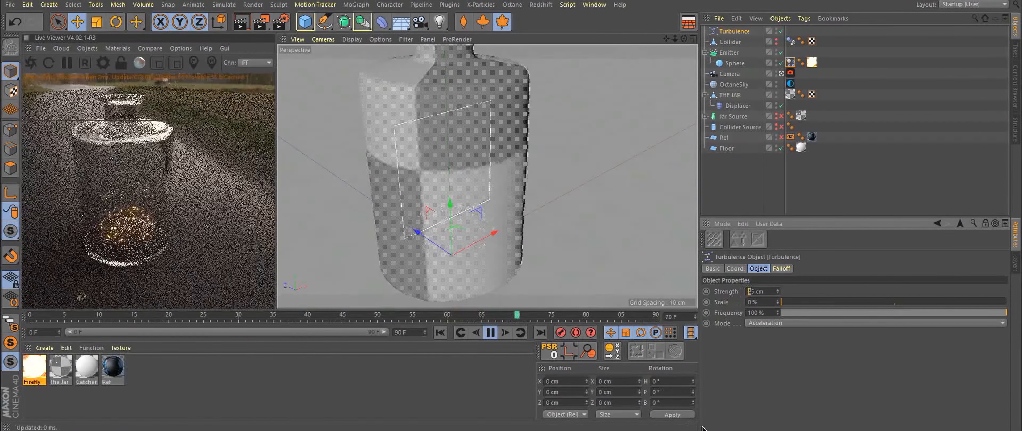
type("20")
key("Return")
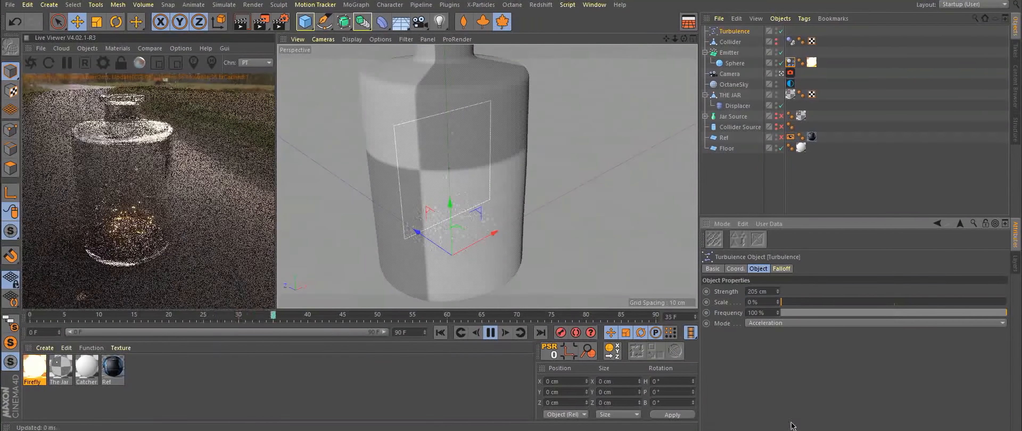
Step: Stop the playback and add an Octane ObjectTag to the Emitter
left_click(491, 333)
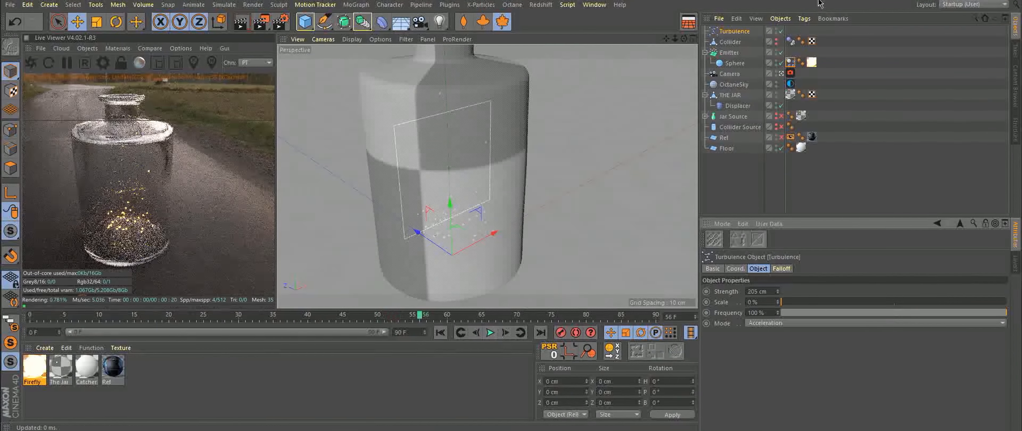
right_click(730, 52)
mouse_move(778, 66)
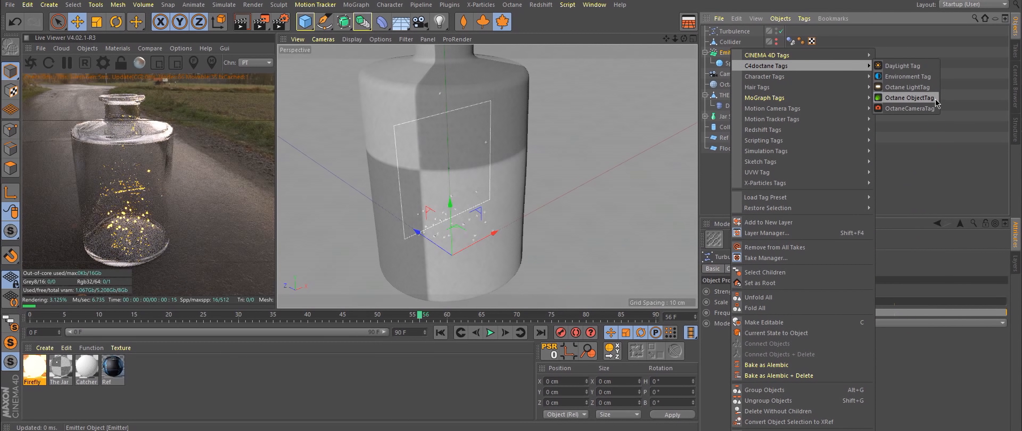
left_click(909, 97)
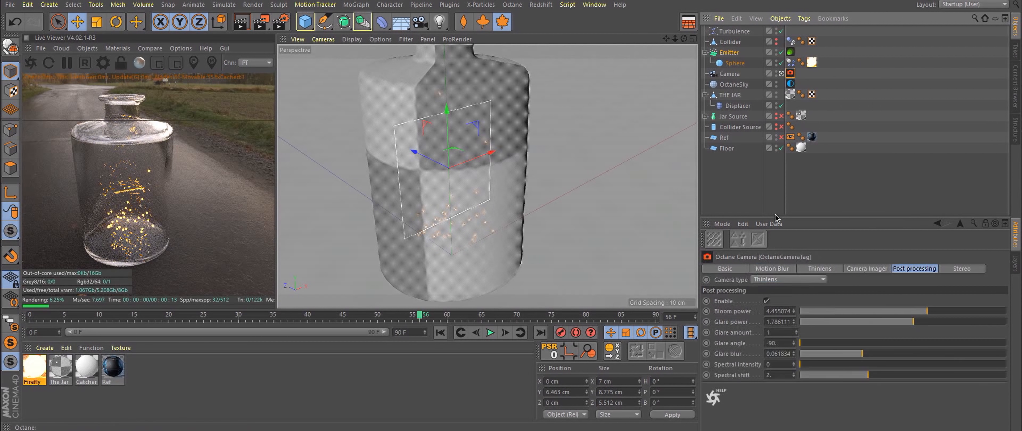
Step: Set up motion blur on the camera's Octane tag with a shutter of 0.025 sec and play the simulation
left_click(773, 269)
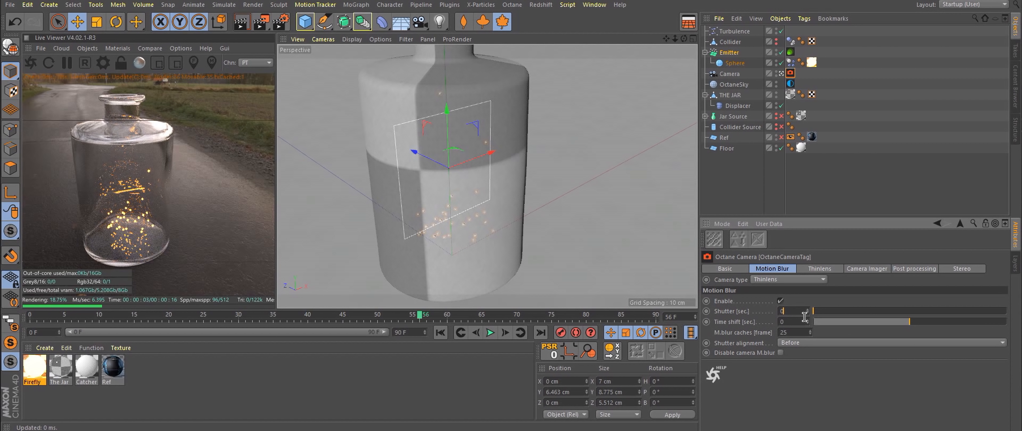
type("0.025")
key("Return")
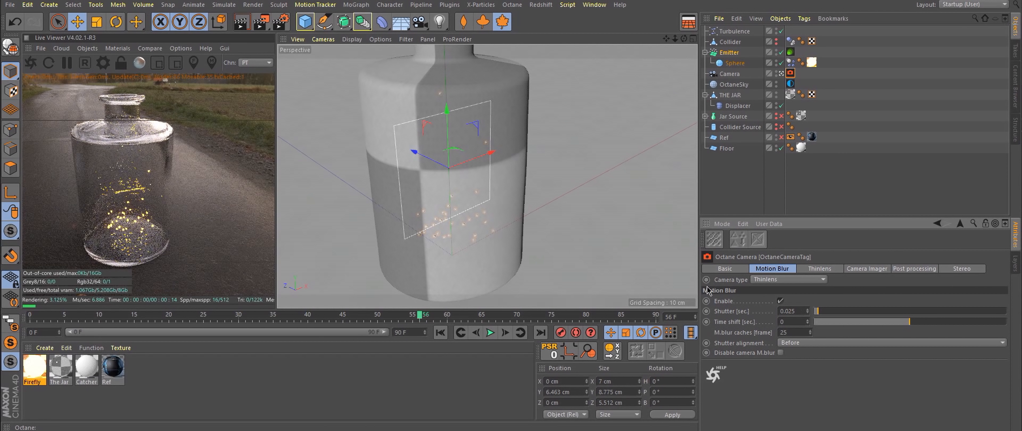
left_click(506, 333)
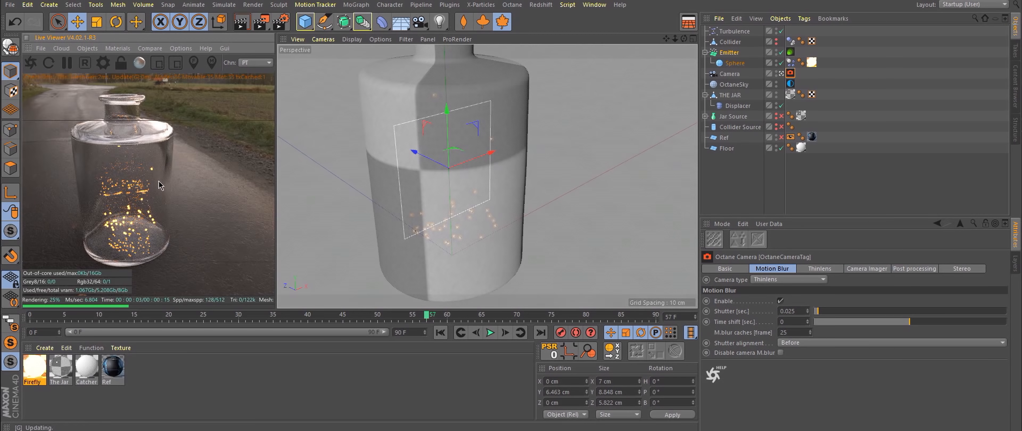
left_click(490, 333)
left_click(490, 334)
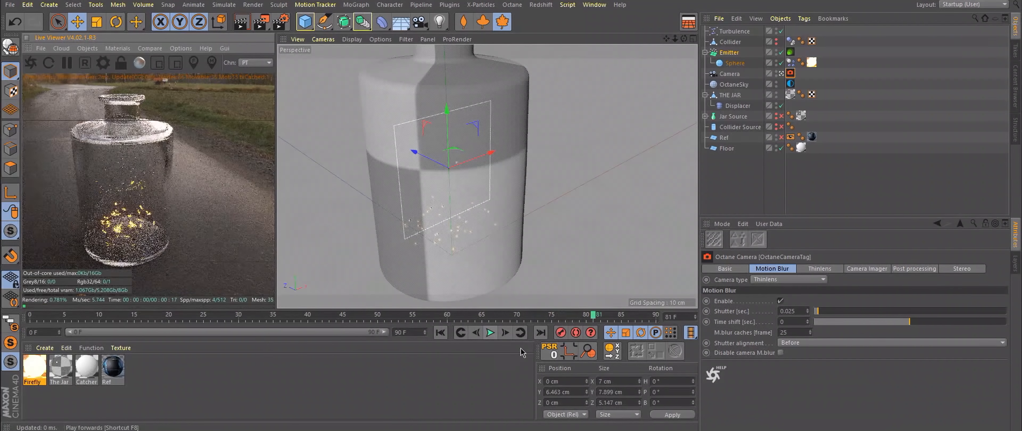
Step: Try a radius of 0.03 cm for the emitter's Sphere and play the simulation from the start
left_click(735, 63)
double_click(779, 294)
type("0.03")
key("Return")
left_click(440, 332)
left_click(491, 334)
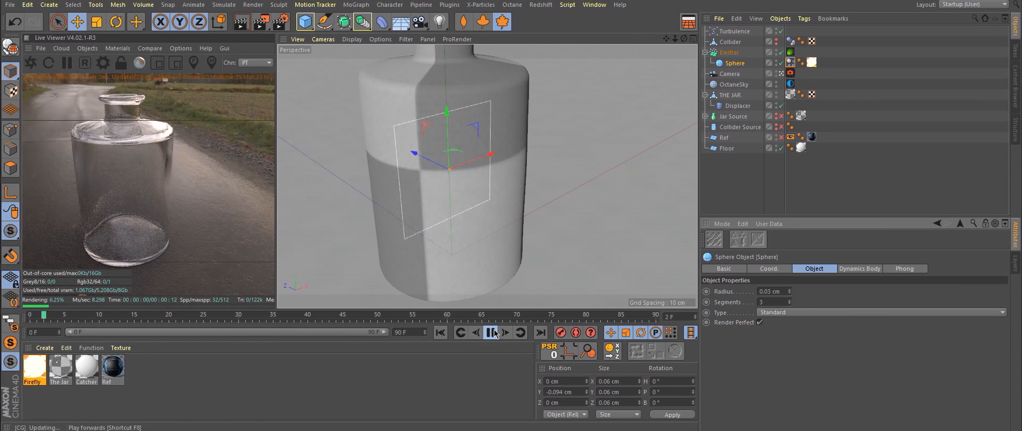
left_click(491, 334)
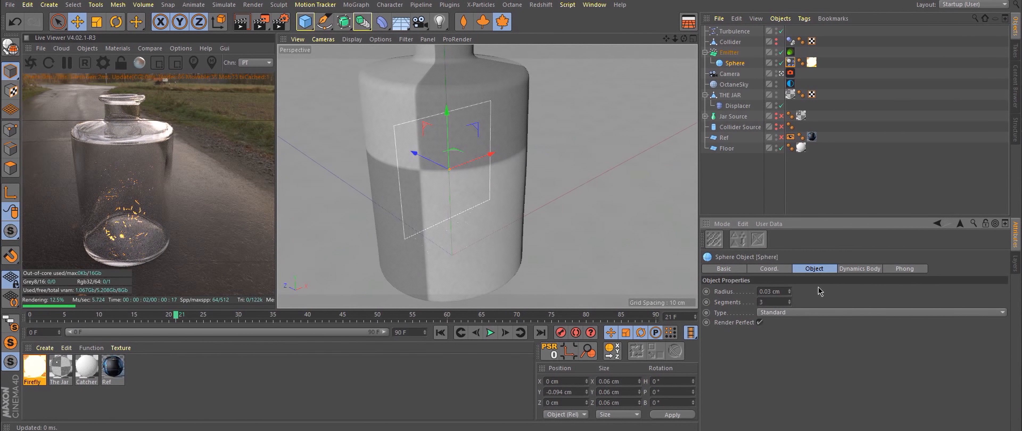
Step: Set the Sphere's radius to 0.05 cm and play the simulation again
double_click(778, 291)
type("0.05")
key("Return")
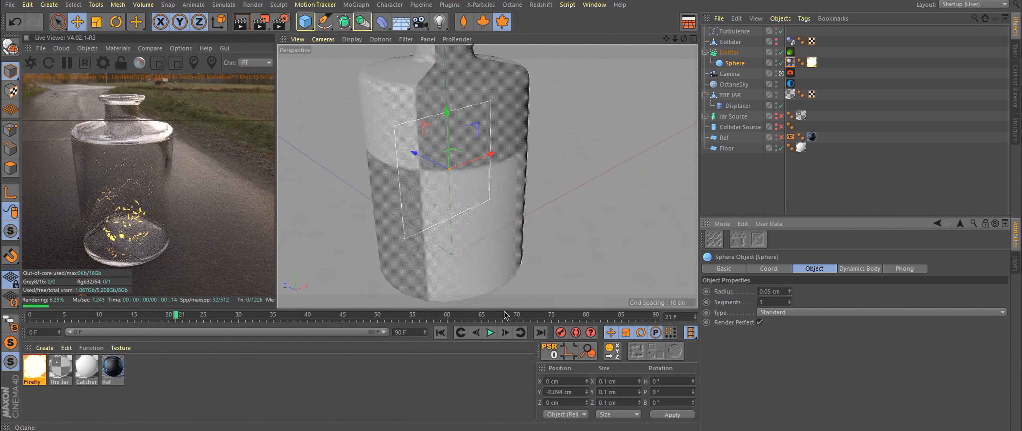
left_click(491, 334)
left_click(490, 335)
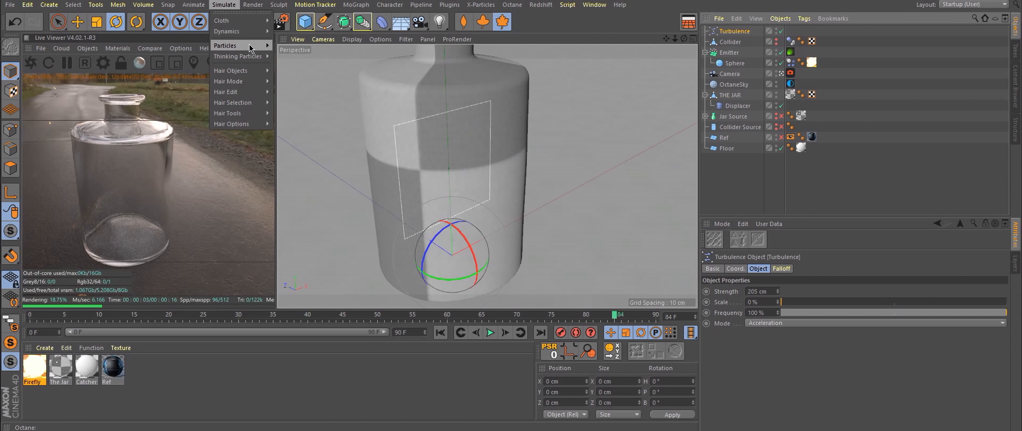
Step: Add a Wind object, rotate it to a pitch of 90° and play the simulation from the start
mouse_move(239, 46)
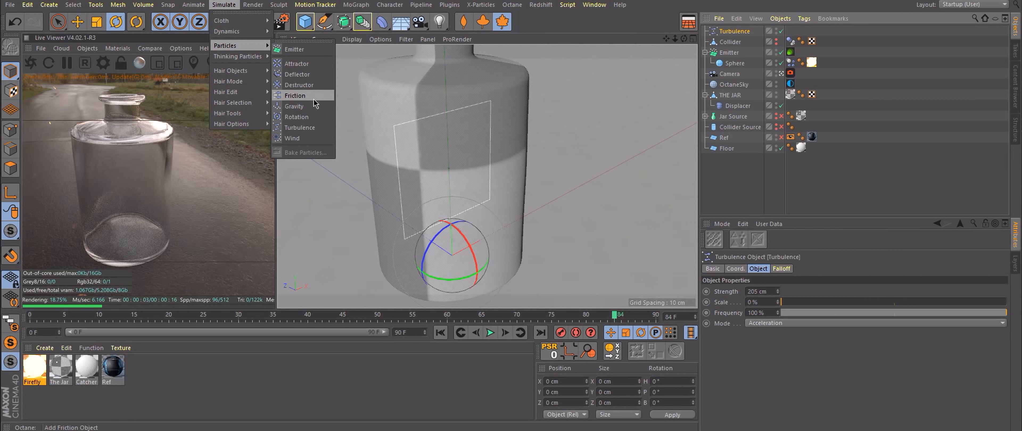
left_click(324, 138)
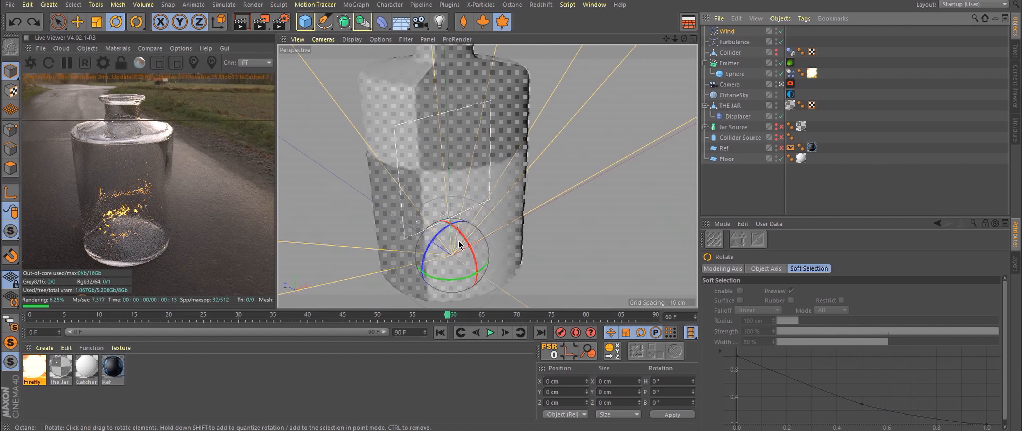
left_click_drag(474, 238, 487, 306)
left_click(440, 332)
left_click(490, 333)
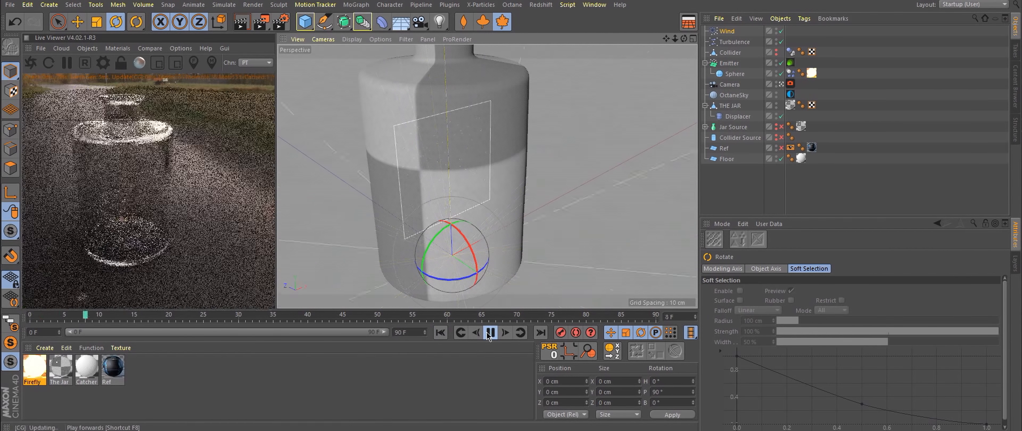
Step: Set the Wind object's speed to 35 cm and replay the particle simulation
left_click(727, 31)
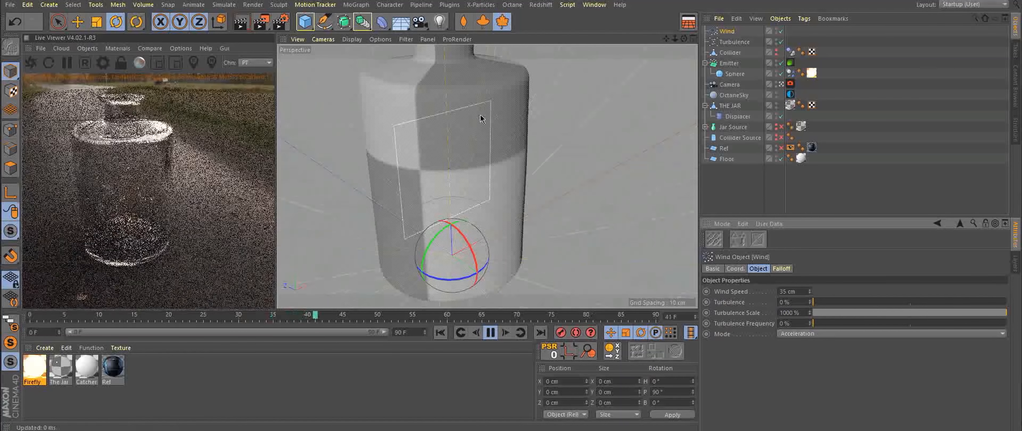
left_click(490, 332)
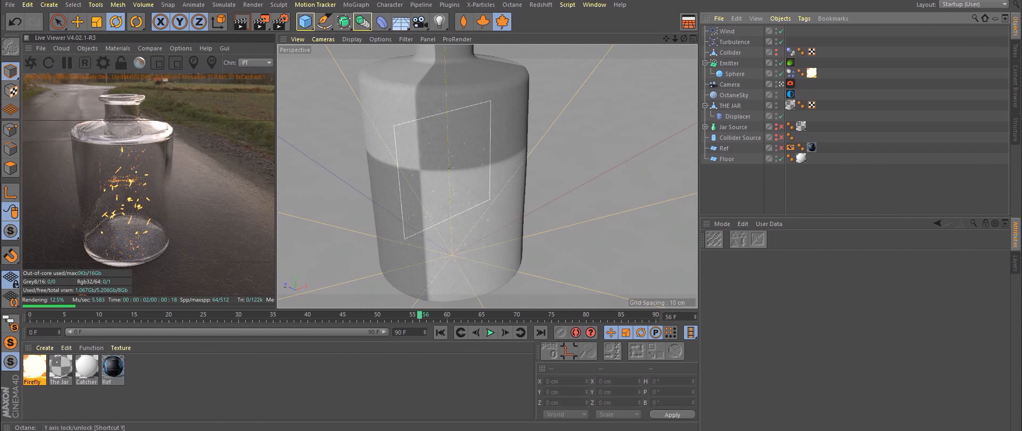
left_click(491, 333)
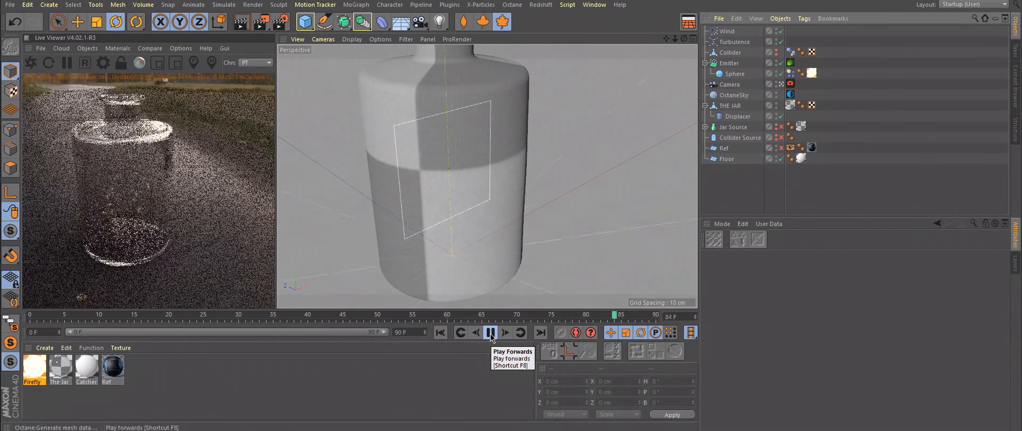
left_click(491, 335)
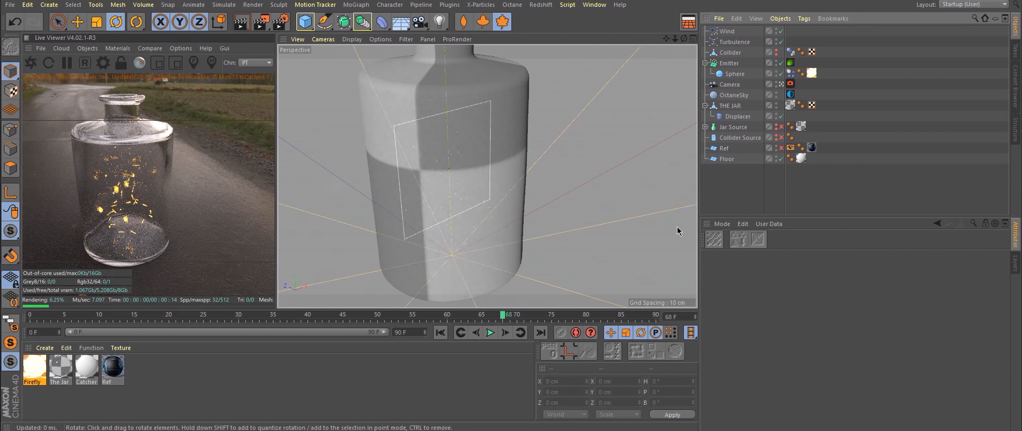
Step: Set the project's dynamics time scale to 50% and play the simulation
key("ctrl+d")
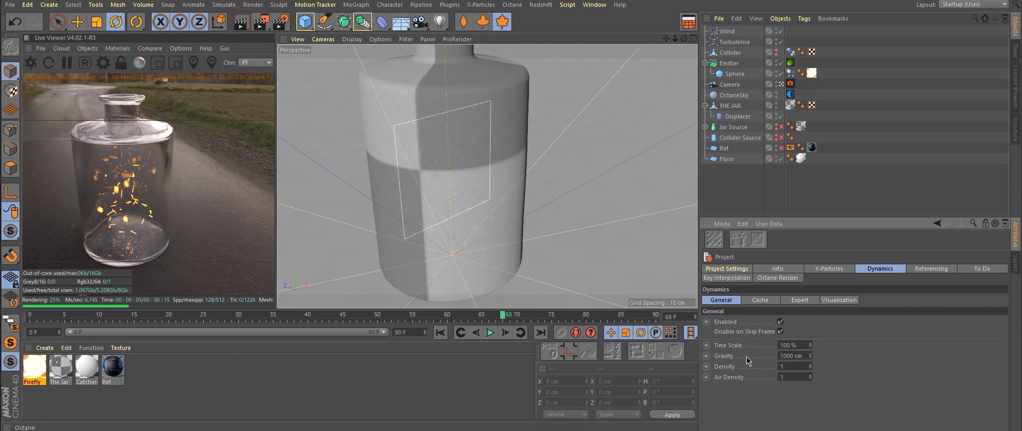
left_click(490, 333)
left_click(490, 333)
left_click(791, 345)
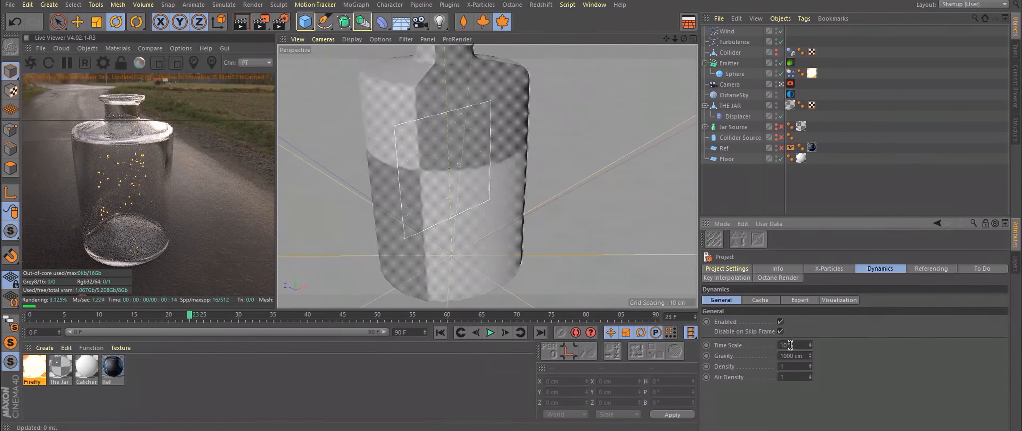
left_click(491, 332)
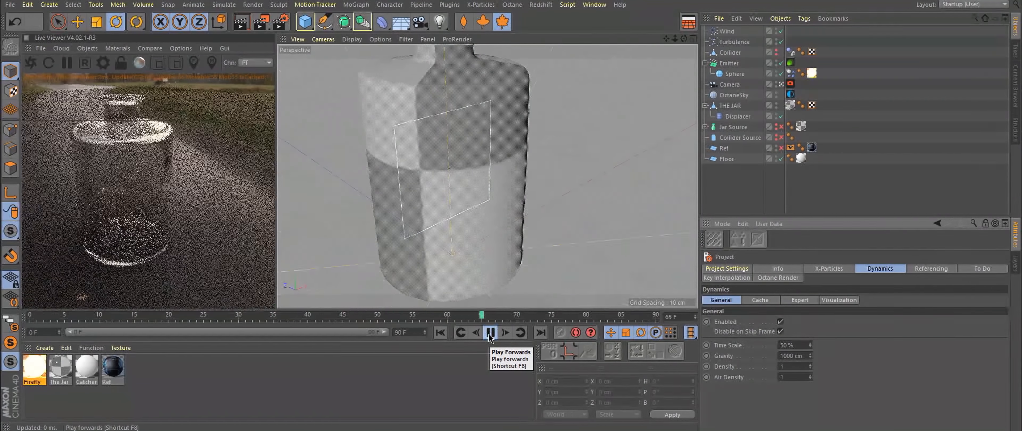
left_click(490, 333)
Step: Disable the Turbulence object temporarily and play the simulation without it
left_click(780, 42)
left_click(490, 333)
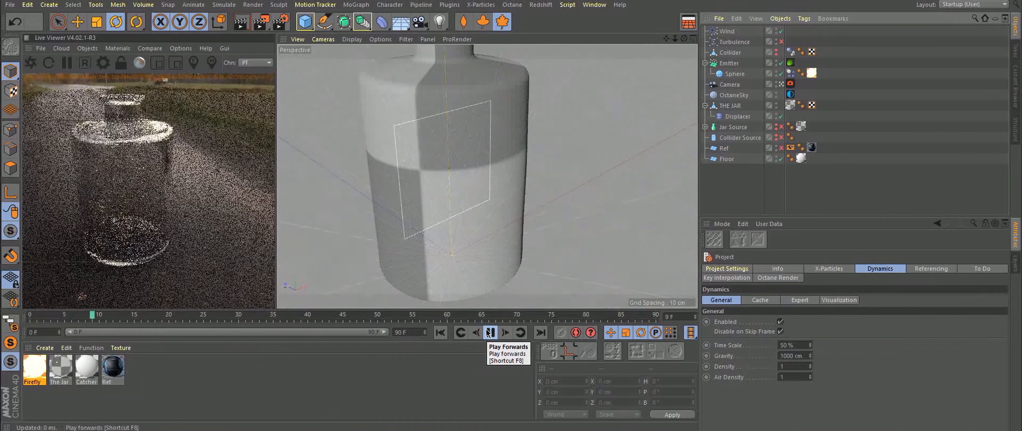
left_click(490, 333)
Step: Set the Turbulence object's scale to 498.83%, with mode Aerodynamics Wind and strength 5 cm, while playing the simulation
left_click(735, 42)
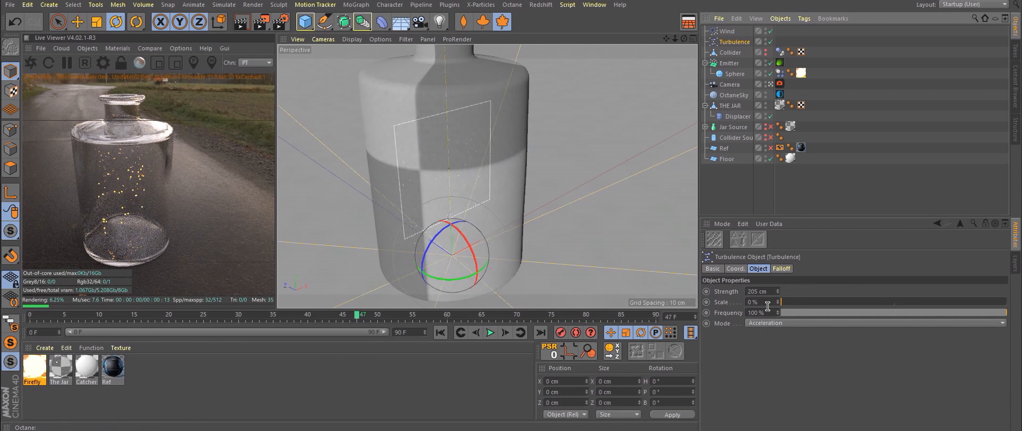
left_click_drag(781, 302, 821, 302)
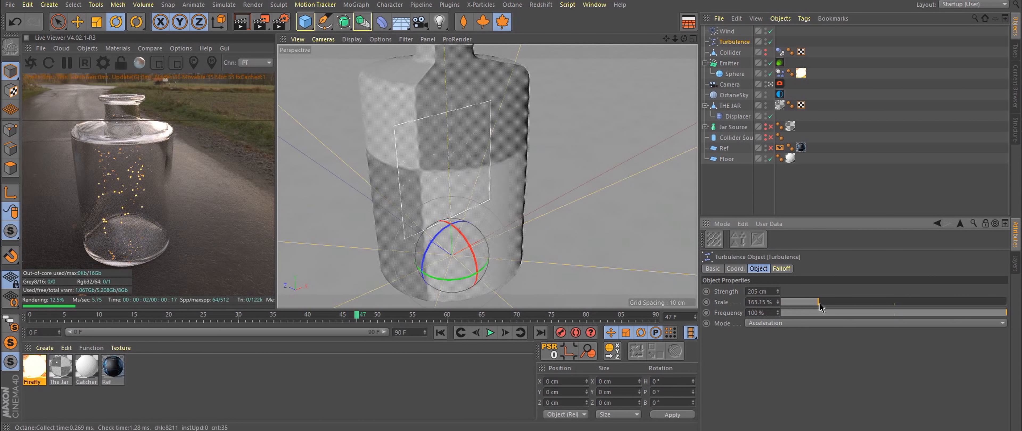
left_click(489, 333)
left_click(802, 303)
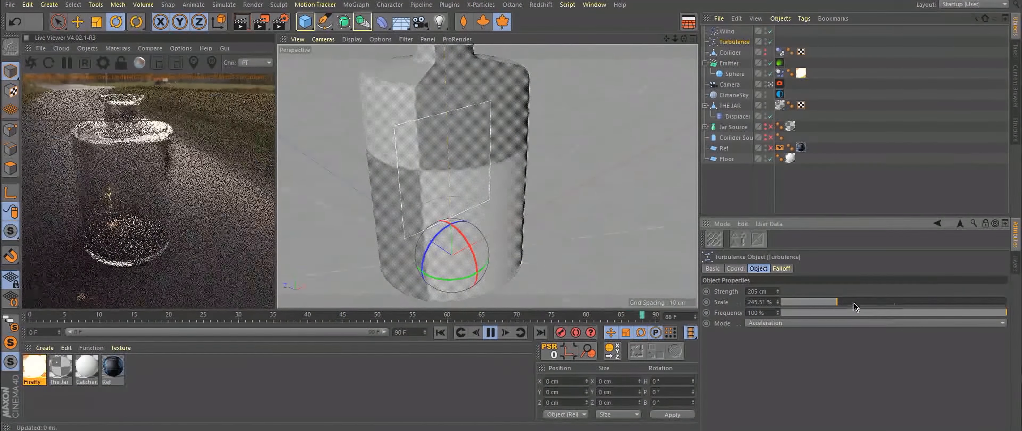
left_click_drag(853, 307, 880, 304)
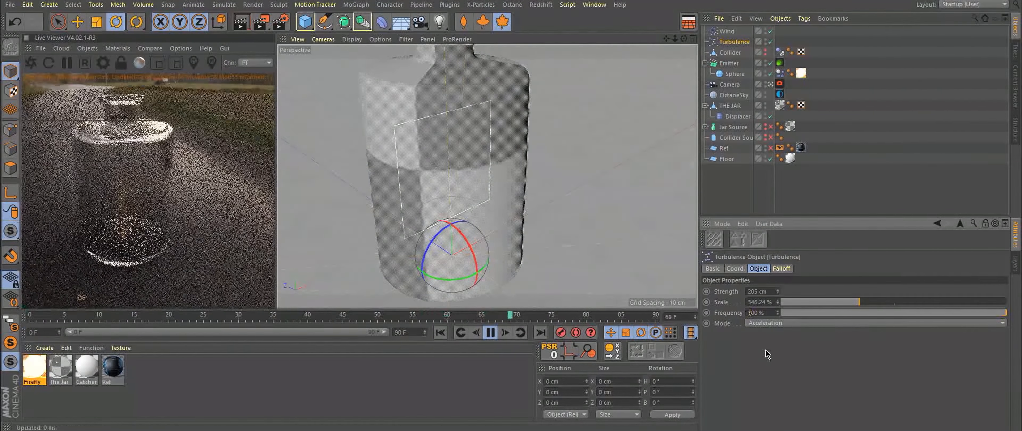
left_click_drag(837, 304, 897, 305)
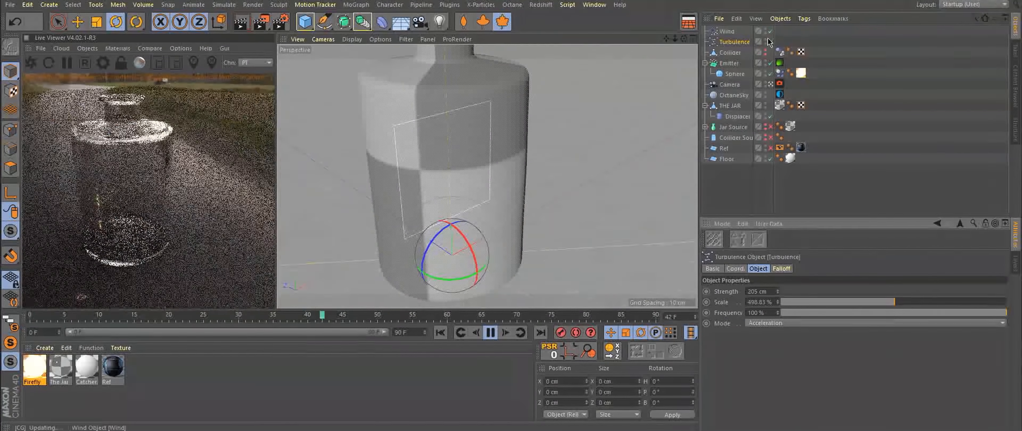
left_click(826, 324)
left_click(842, 354)
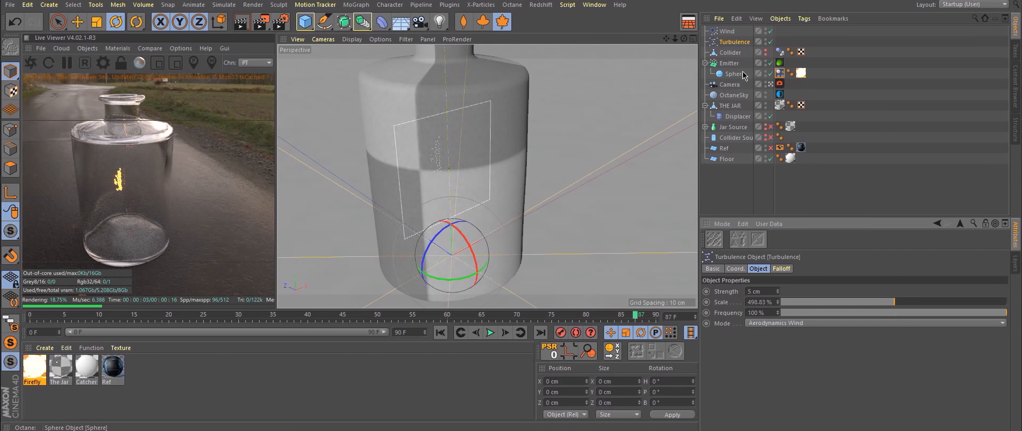
Step: Duplicate the Sphere under the Emitter until there are ten spheres, Sphere to Sphere.9
left_click(742, 75)
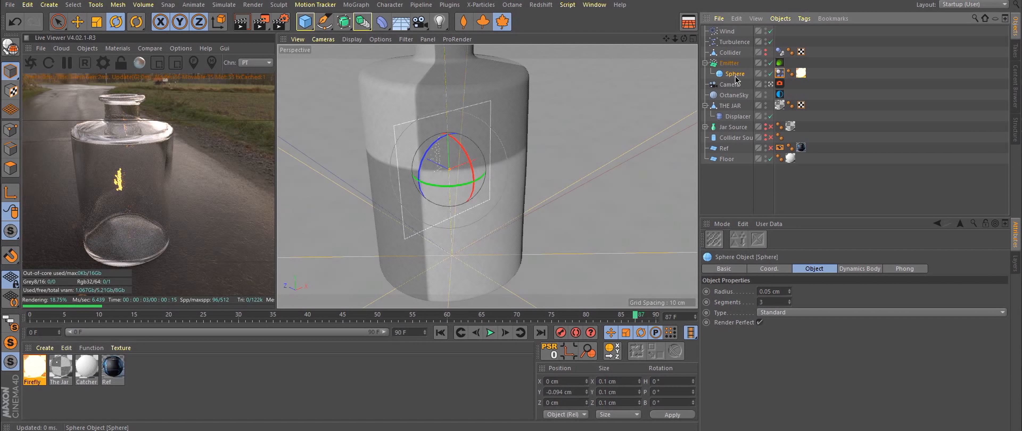
left_click_drag(733, 74, 745, 76, "ctrl")
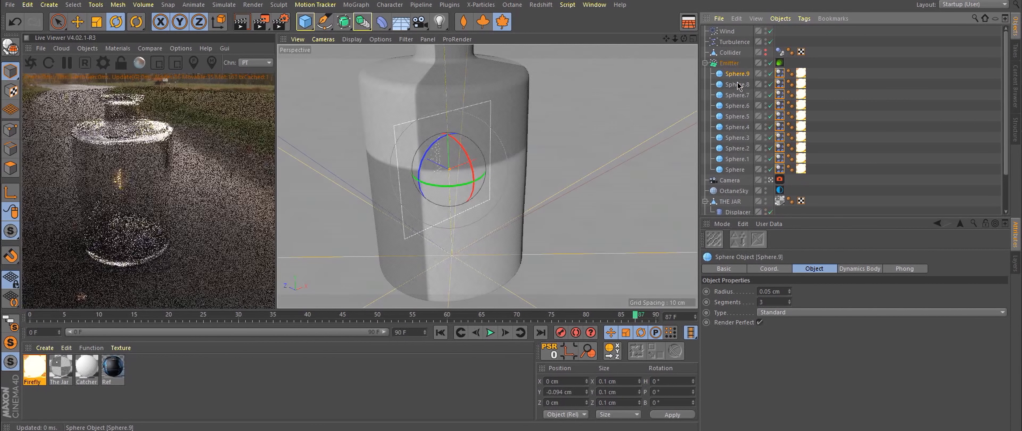
Step: Select the Dynamics Body tags of all ten spheres and switch their mass setting to Custom Mass
left_click(780, 73)
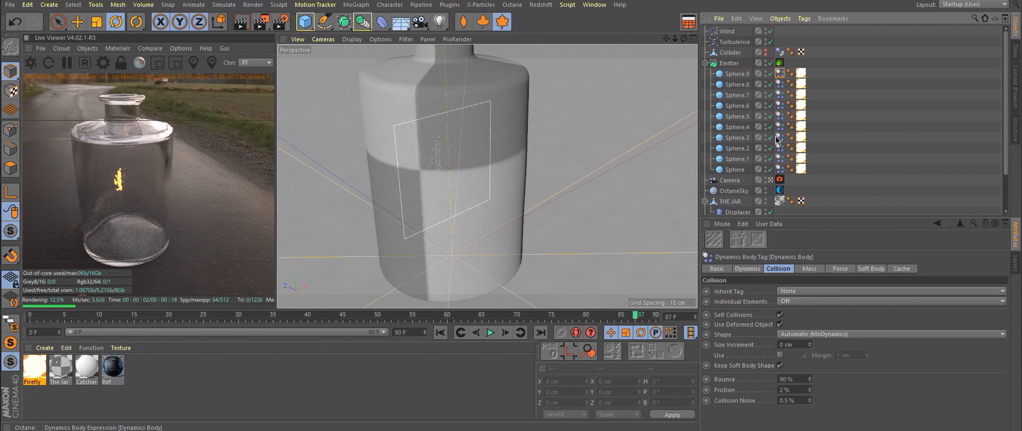
left_click(780, 169, "shift")
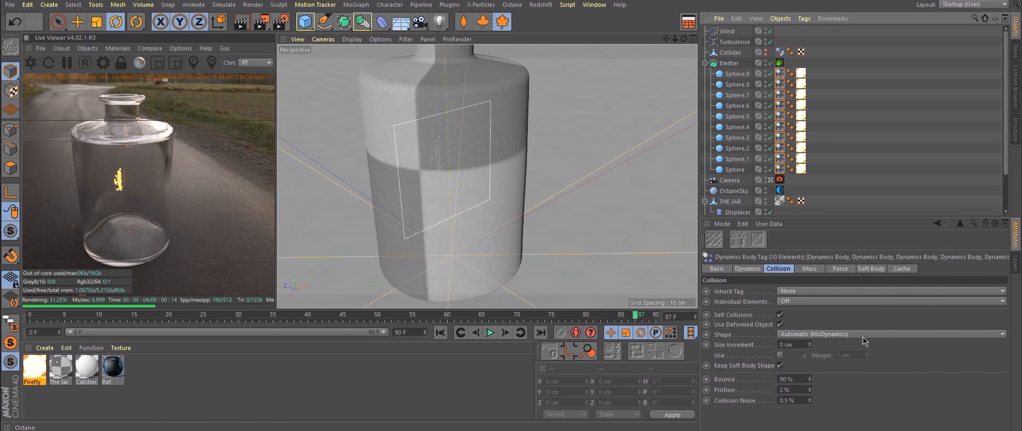
left_click(810, 268)
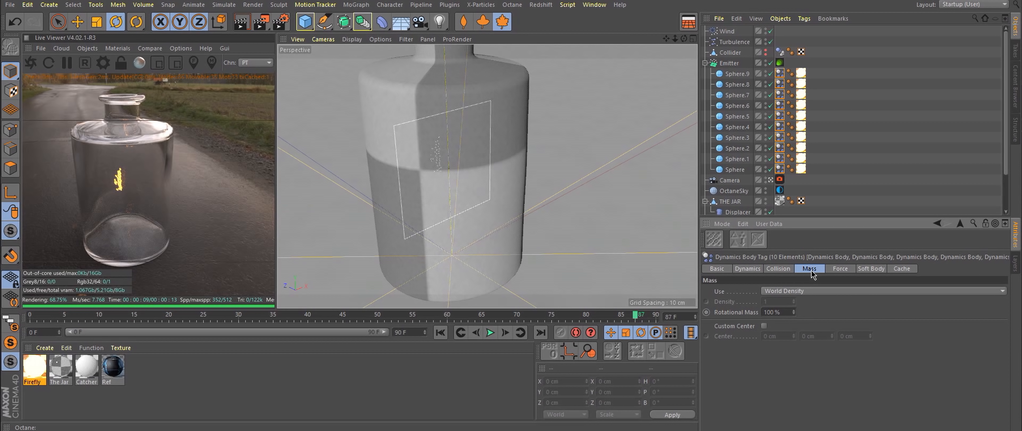
left_click(848, 292)
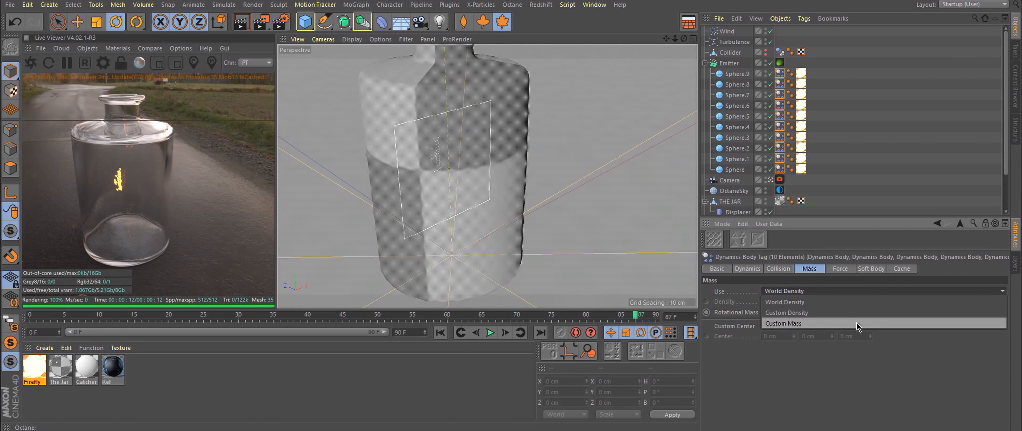
left_click(856, 323)
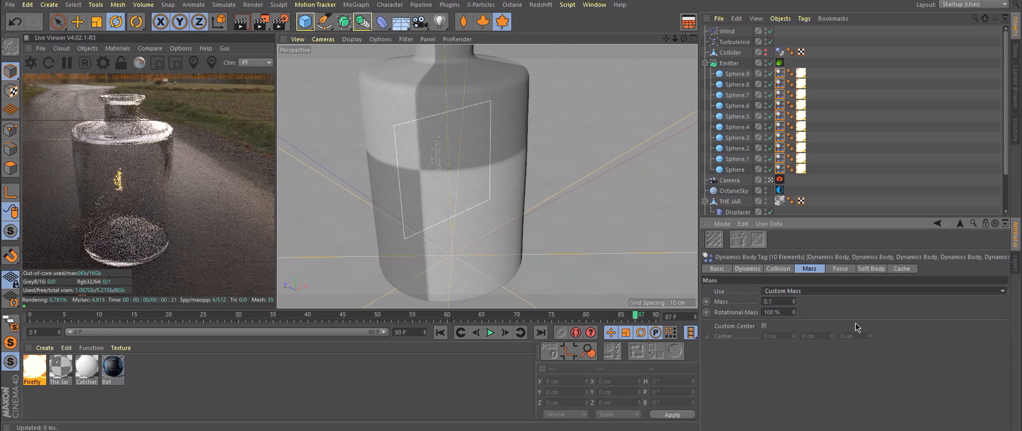
Step: Set the custom mass of all ten spheres with the formula num * 100 and check individual spheres' masses
double_click(785, 302)
type("num")
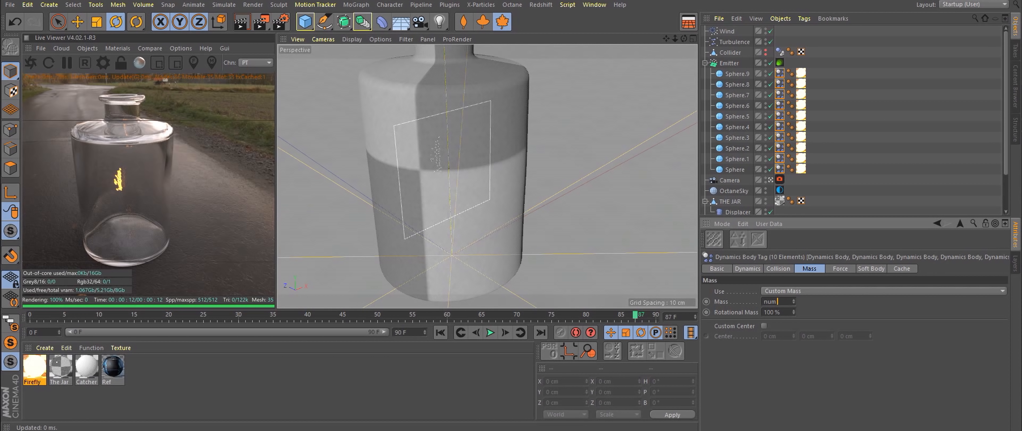
type(" * 100")
key("Return")
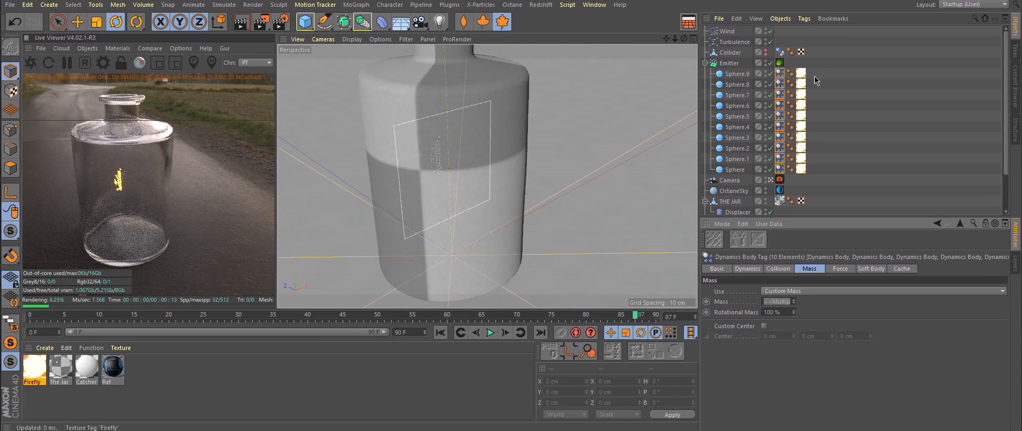
left_click(780, 96)
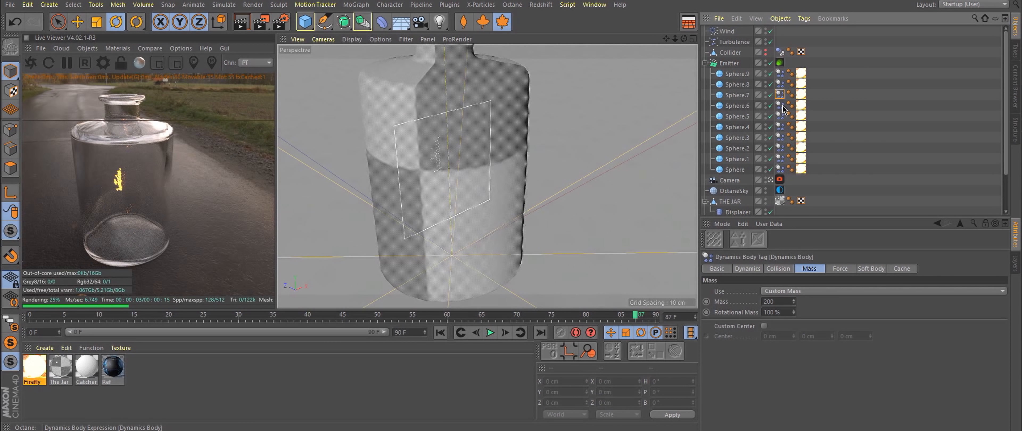
left_click(780, 127)
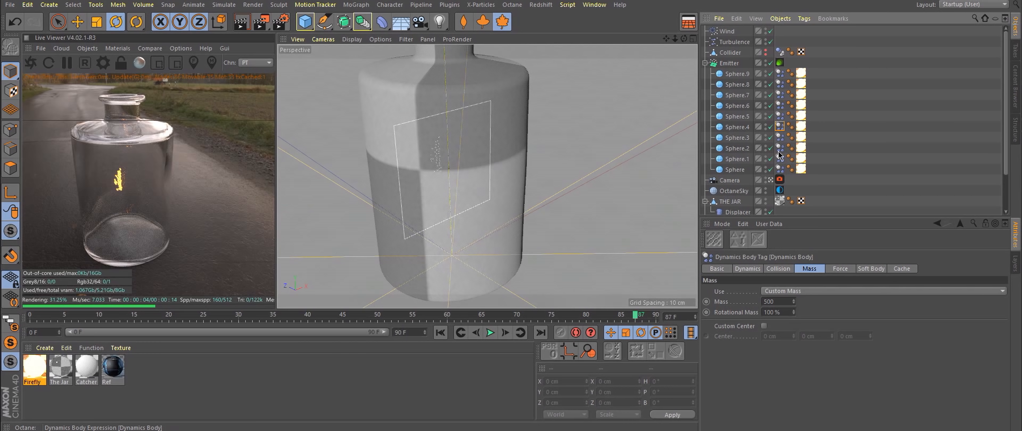
Step: Play the simulation from the first frame to judge the fireflies' motion with the new masses
left_click(441, 332)
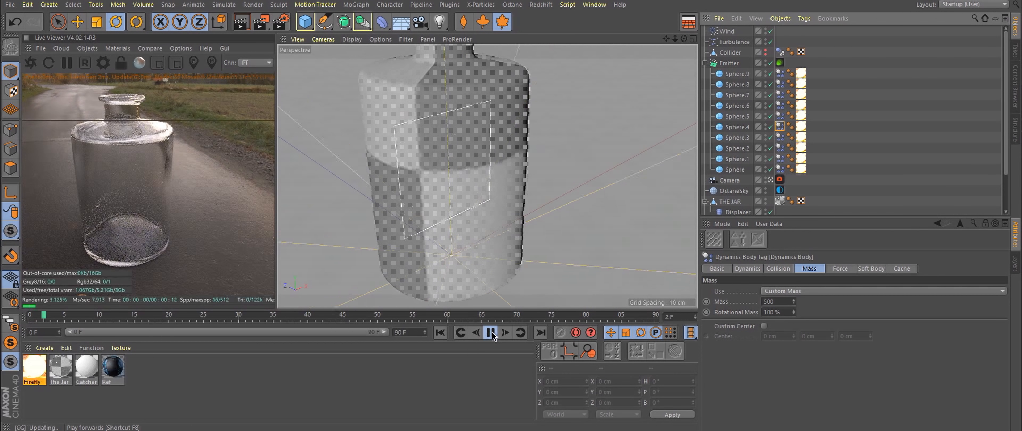
left_click(491, 332)
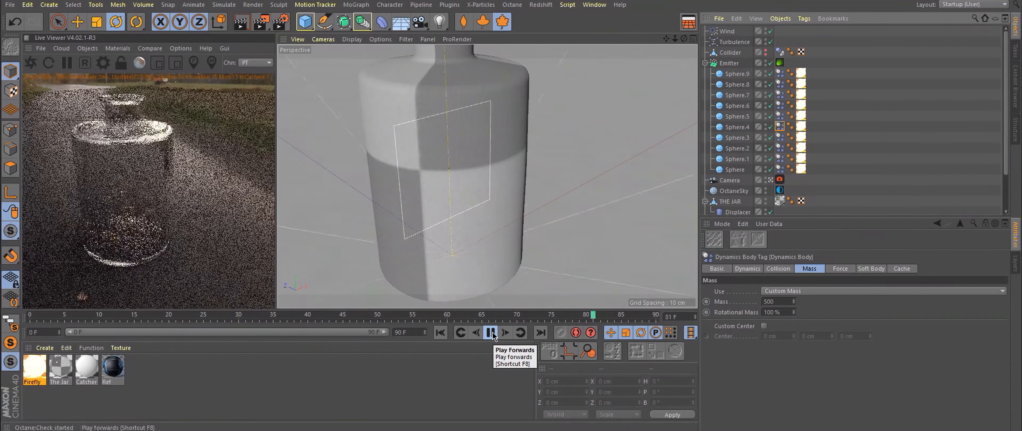
left_click(491, 332)
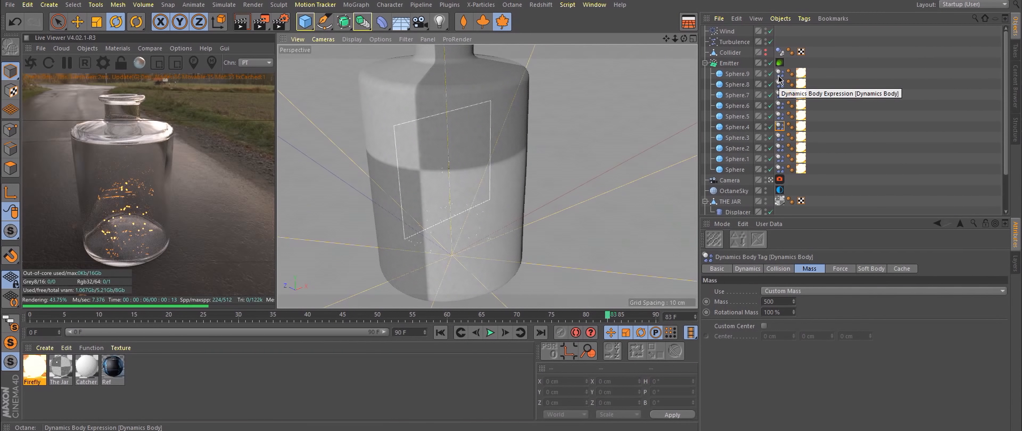
Step: Give the ten spheres' Dynamics Body tags a new num-based mass formula and replay the simulation
type("num")
left_click(491, 332)
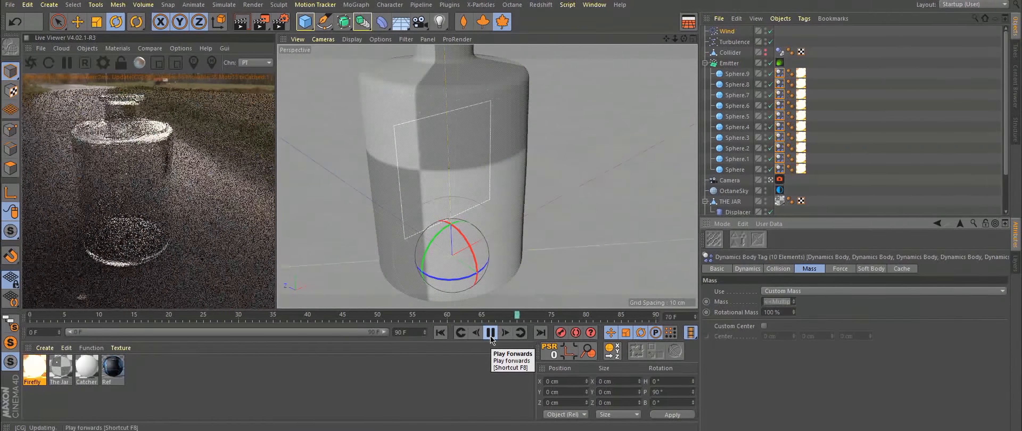
left_click(780, 127)
Step: Adjust the Turbulence object's strength and set the project's dynamics air density to 5, checking by playback
left_click(723, 43)
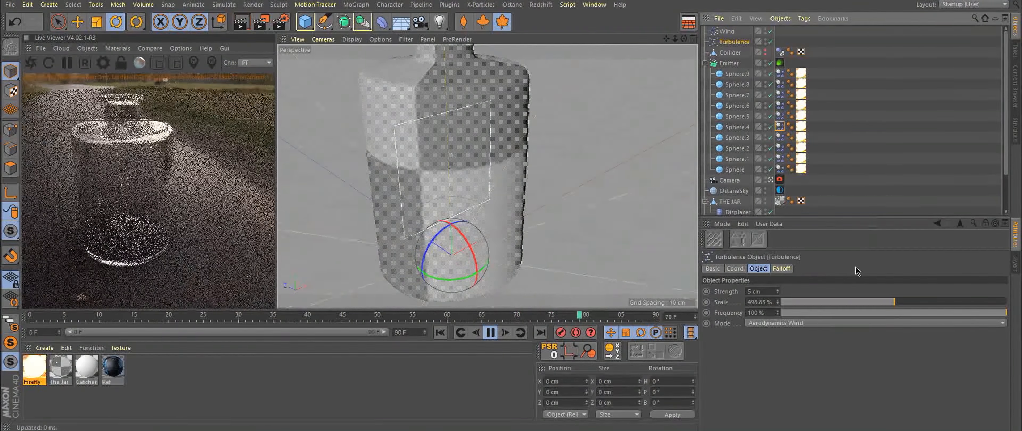
left_click(749, 292)
type("3")
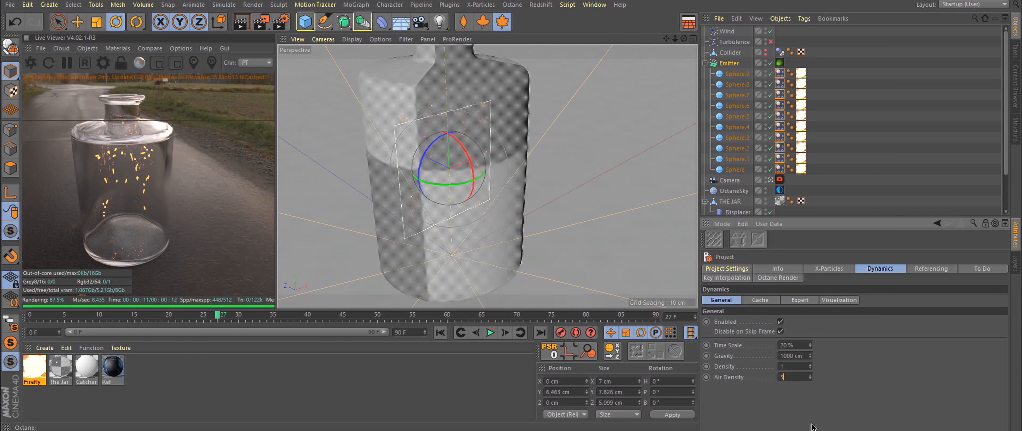
left_click(491, 333)
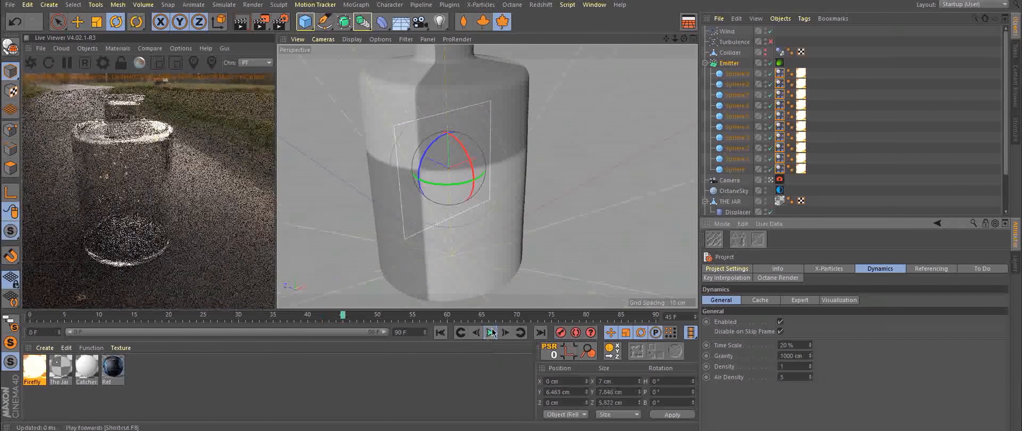
Step: Extend the animation and its preview range to 500 frames and play the longer simulation
double_click(418, 332)
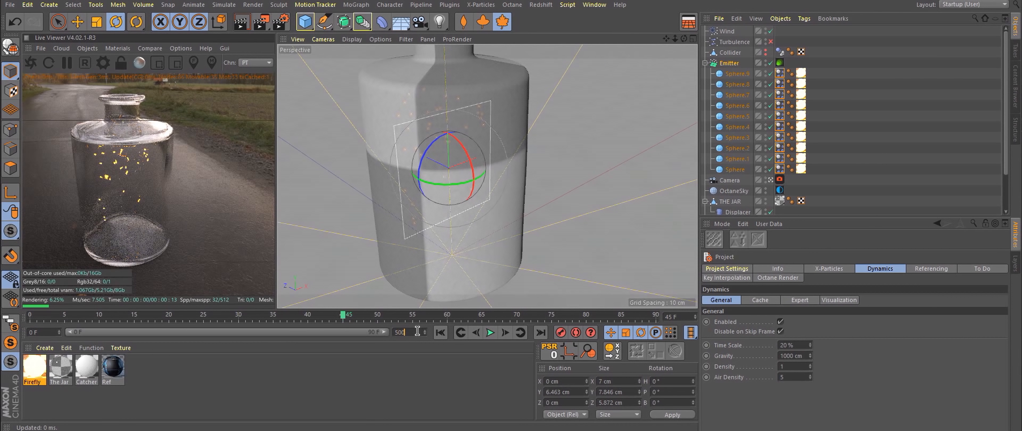
key("Return")
left_click_drag(133, 332, 386, 332)
left_click(491, 333)
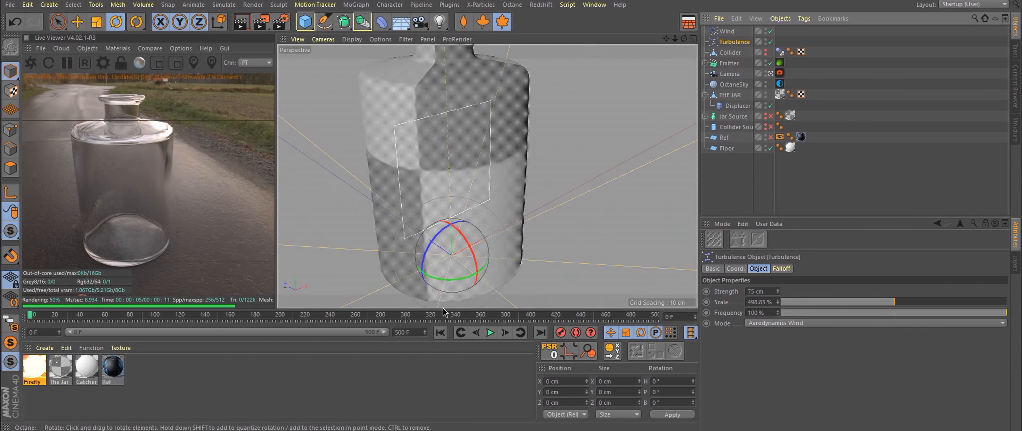
left_click(491, 334)
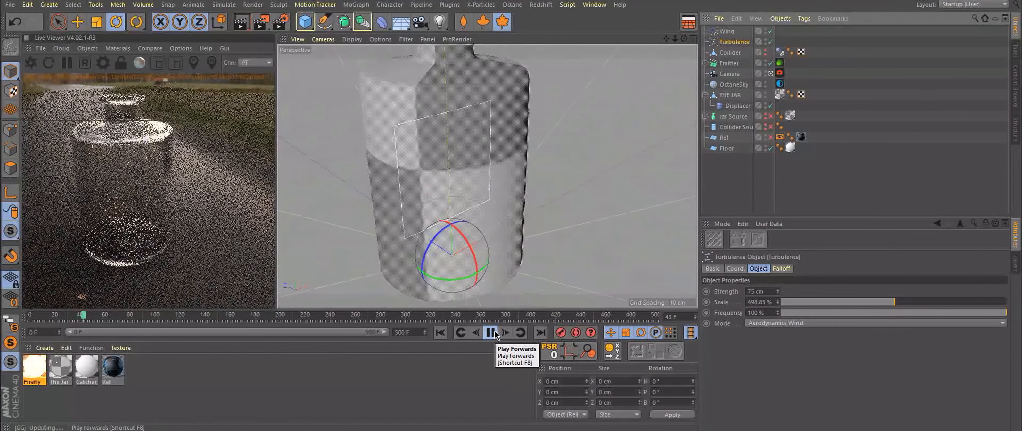
Step: Add a Vibrate tag to the Wind object, enable rotation with amplitude 0°, 360°, 0°, and play the simulation
right_click(727, 31)
mouse_move(761, 38)
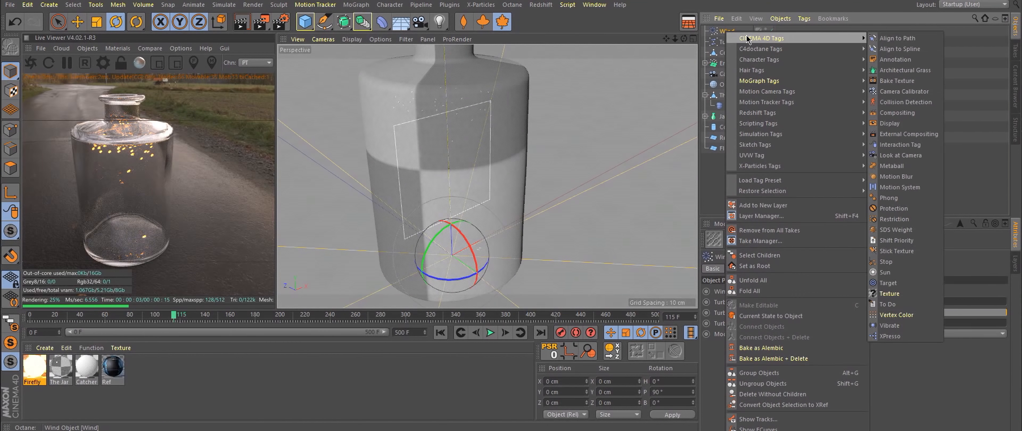
left_click(889, 326)
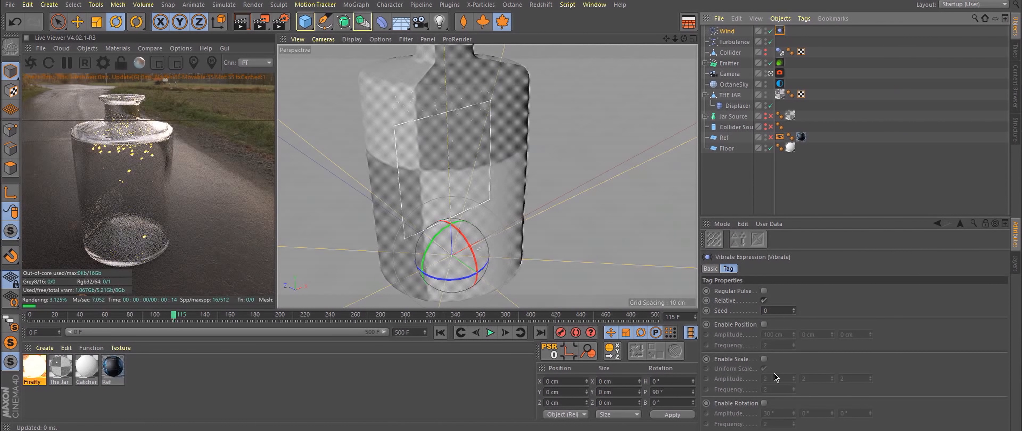
left_click(764, 403)
key("shift+f")
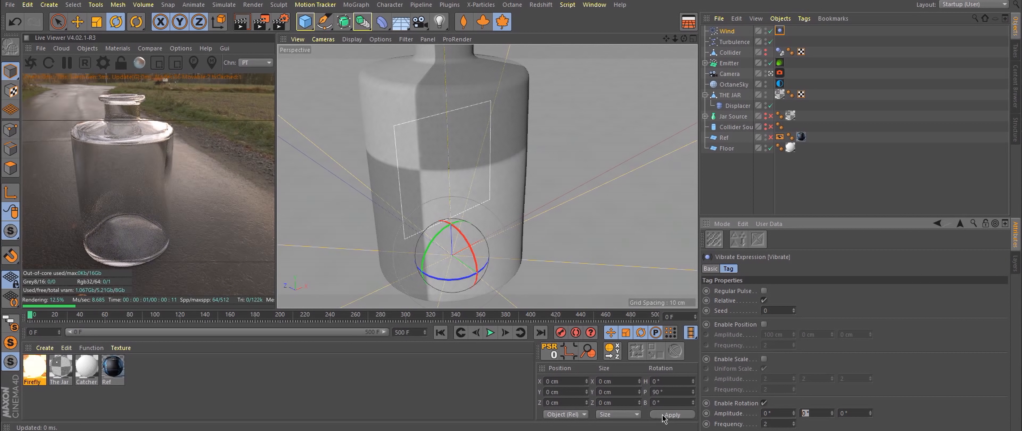
left_click(491, 333)
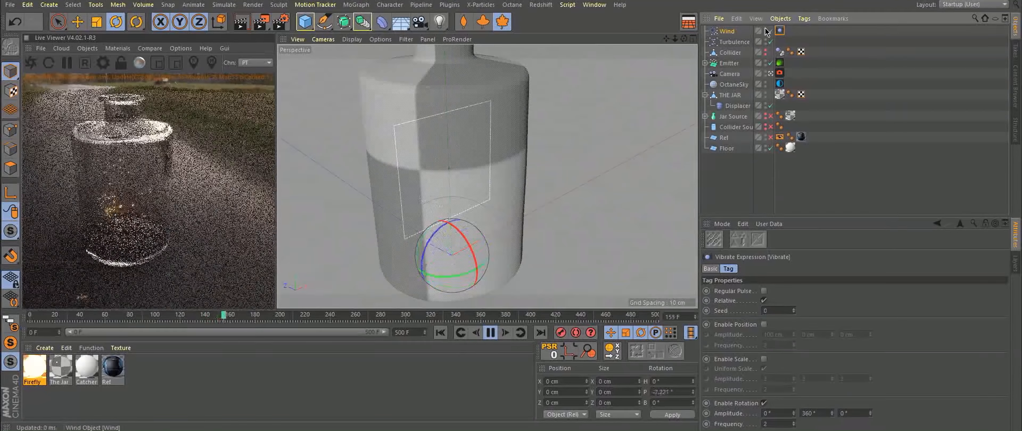
Step: Set the Wind's Vibrate rotation frequency to 0.4 and play the simulation
left_click(866, 94)
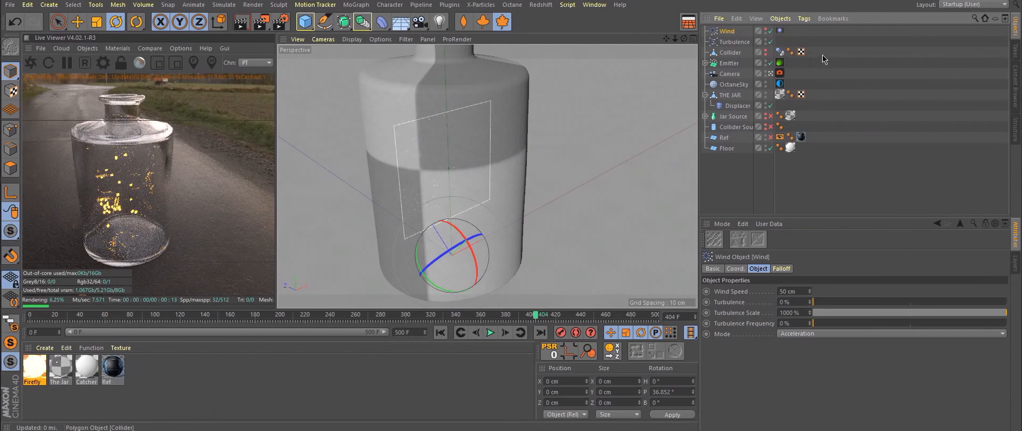
left_click(780, 31)
double_click(775, 424)
type("0.4")
key("Return")
left_click(491, 333)
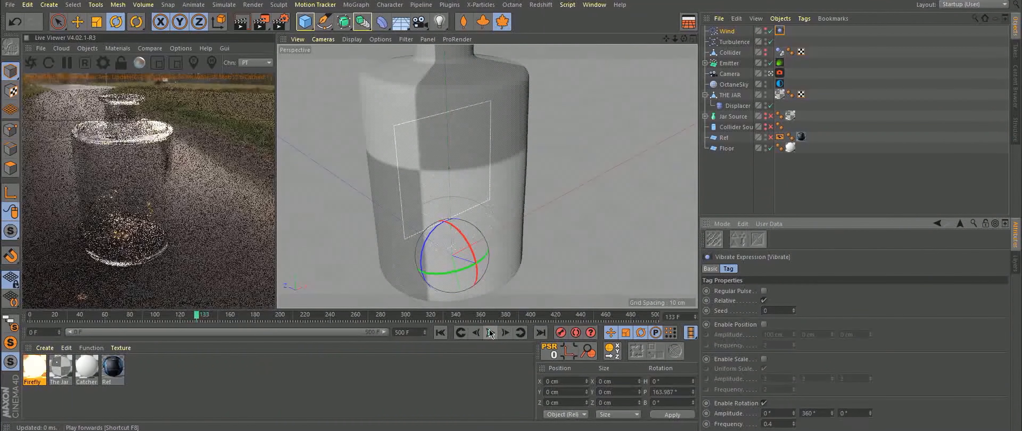
left_click(491, 333)
Step: Scale the Collider to about 10.4 cm in X and 10.2 cm in Z to fit the jar, and play the simulation
left_click(468, 188)
left_click(78, 21)
middle_click(556, 199)
left_click(96, 22)
left_click(624, 109)
key("ctrl+z")
left_click_drag(624, 108, 639, 112)
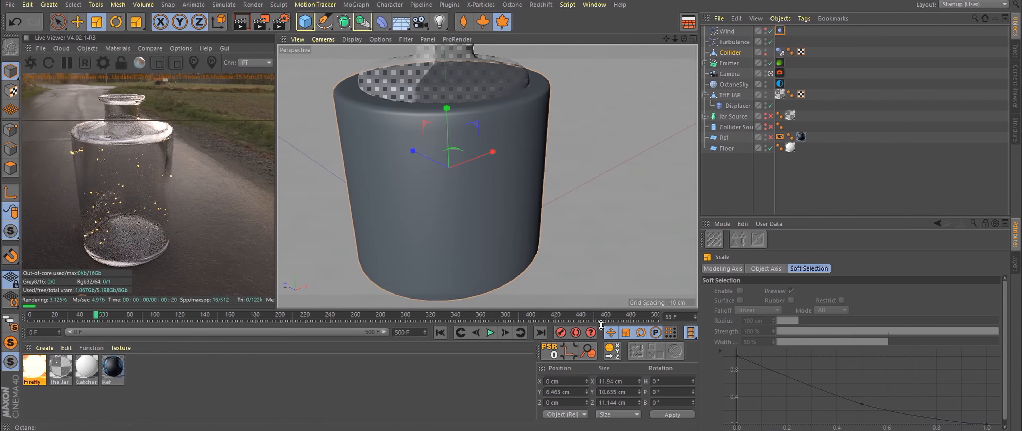
left_click_drag(475, 159, 486, 157)
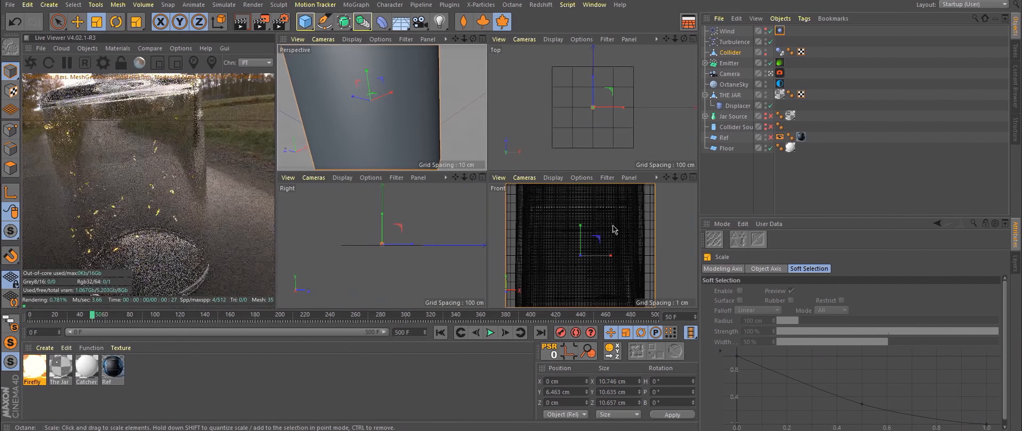
middle_click(610, 232)
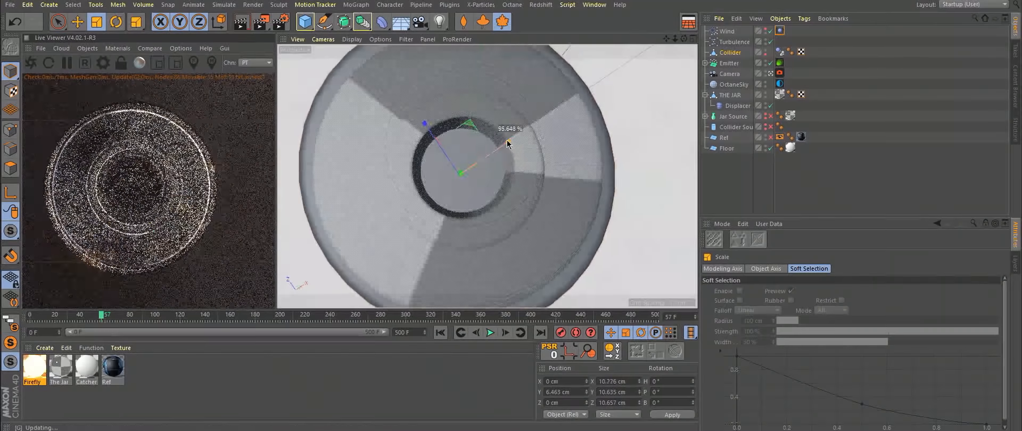
middle_click(583, 162)
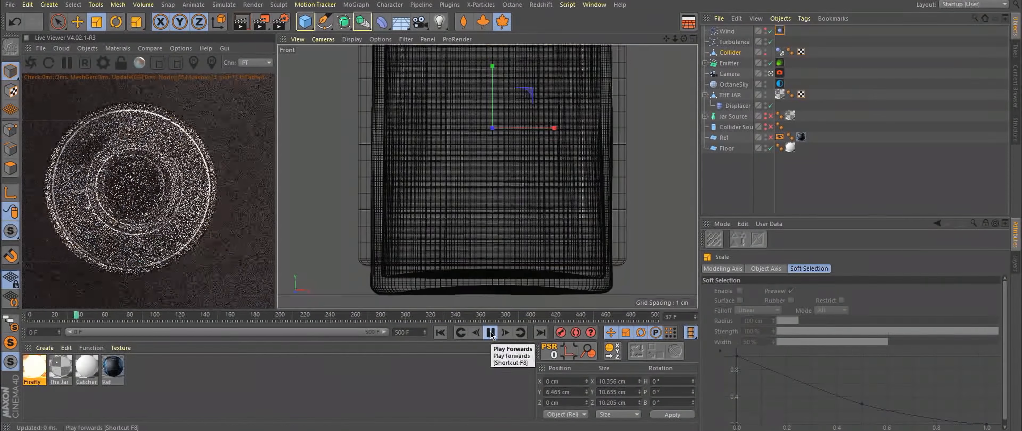
left_click(490, 333)
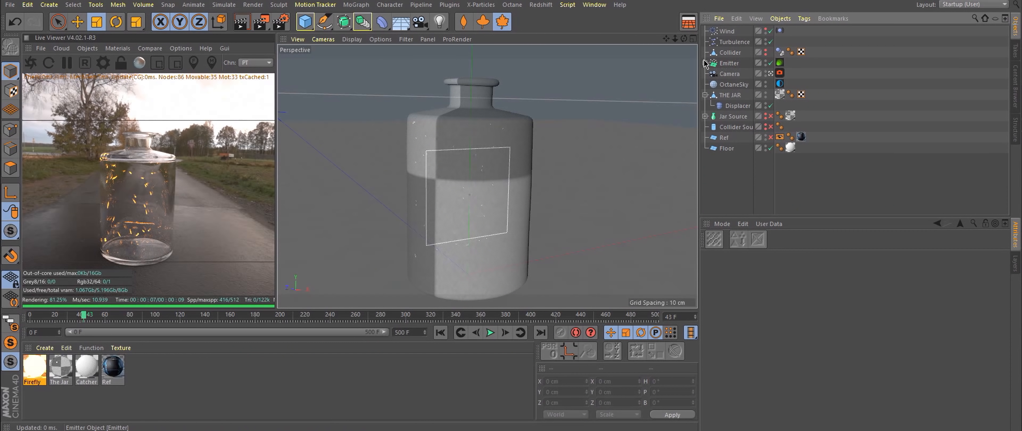
Step: Vary the radius of all ten spheres under the Emitter with a formula that multiplies num by a small factor
left_click(705, 63)
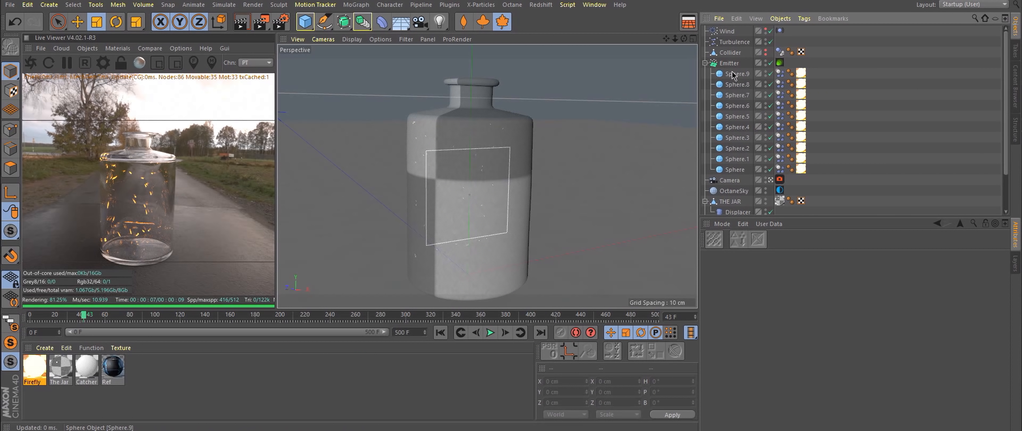
left_click(737, 73)
left_click(735, 169, "shift")
double_click(782, 288)
type("n")
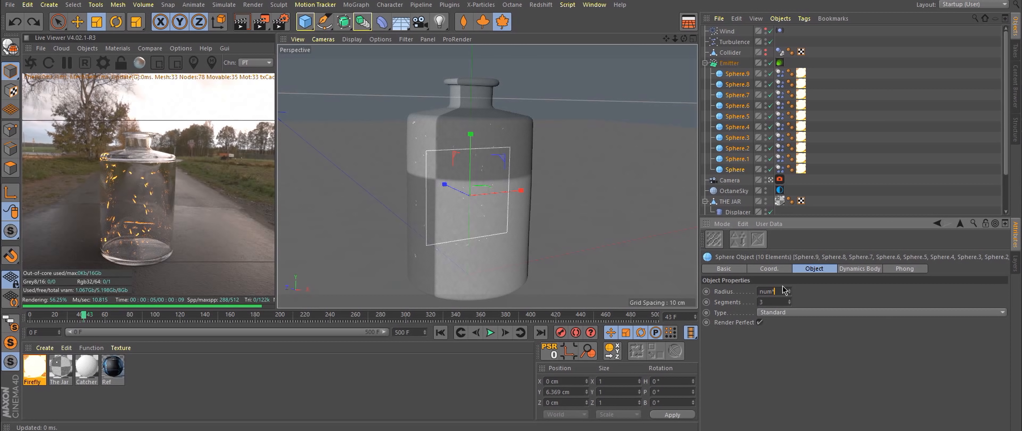
type("um*.00")
key("Return")
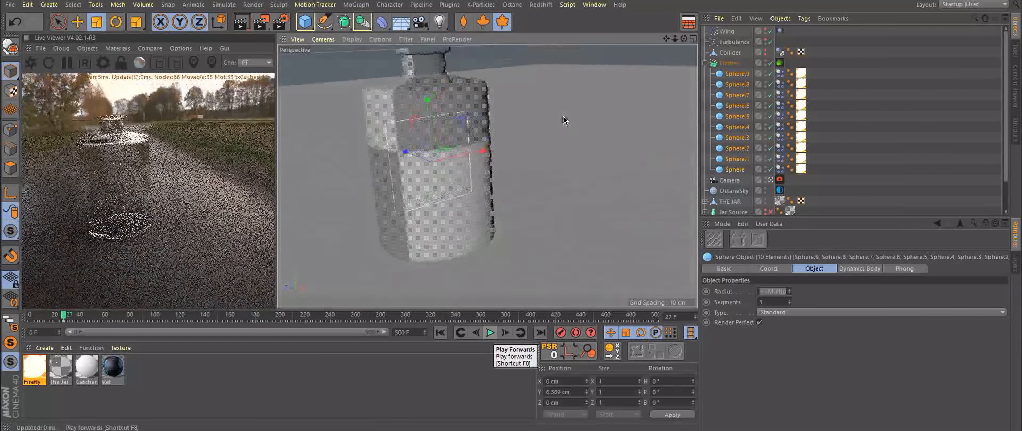
Step: Collapse the Emitter hierarchy and set the OctaneSky environment's power to 0
left_click(705, 63)
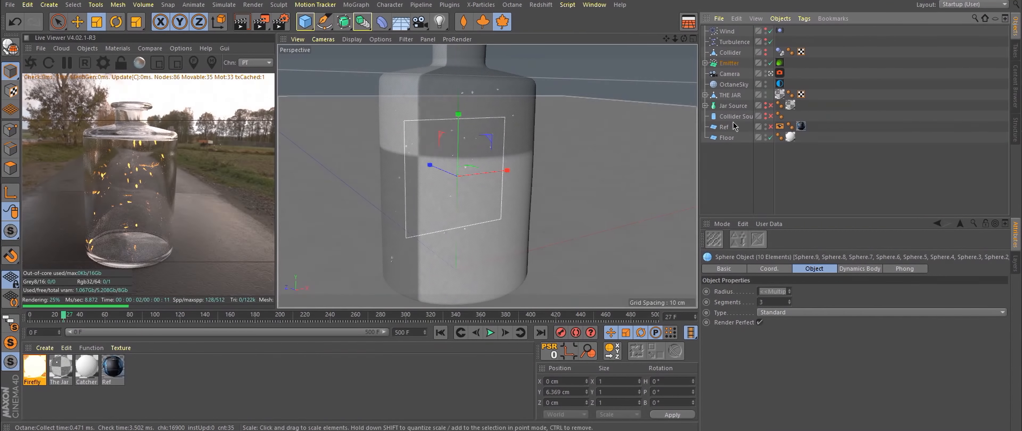
left_click(781, 84)
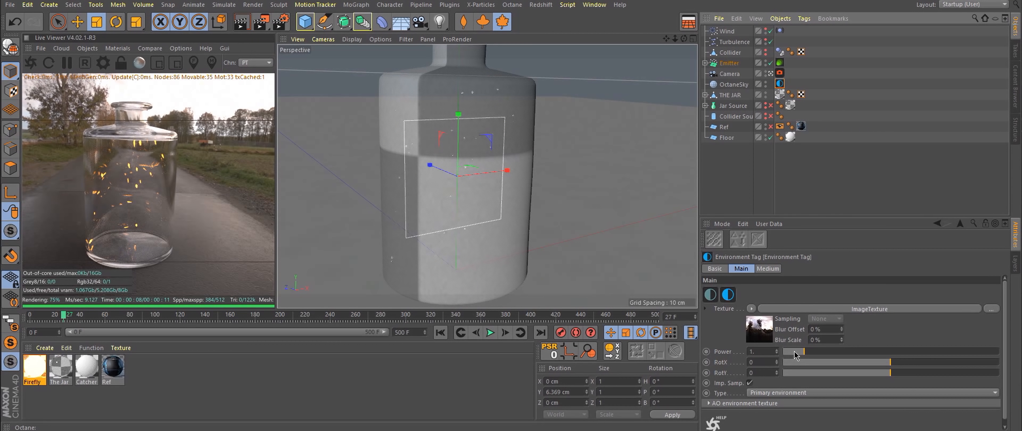
left_click_drag(795, 354, 781, 352)
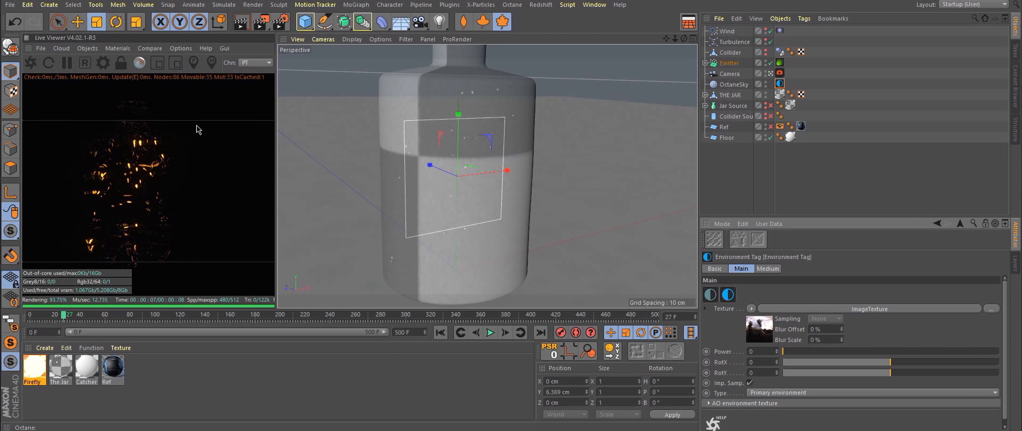
Step: Set the renderer to Octane Renderer and enable its render passes with the Denoised remainder pass
key("ctrl+b")
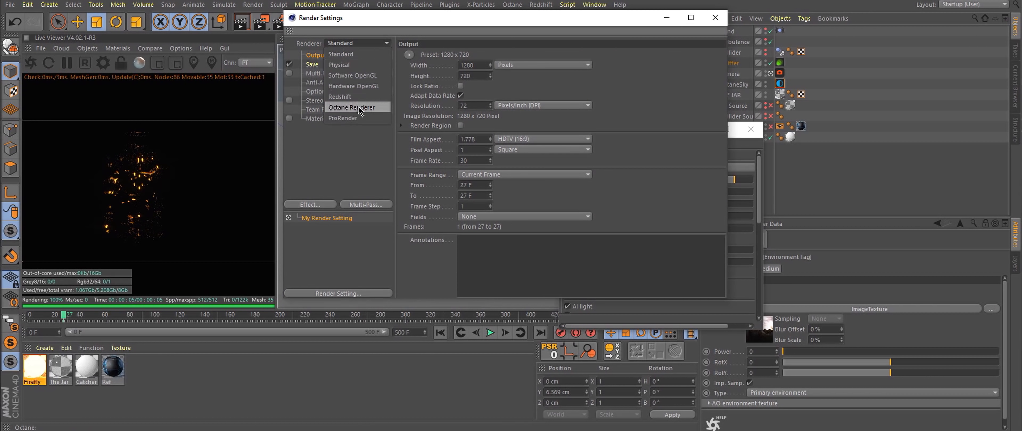
left_click(582, 55)
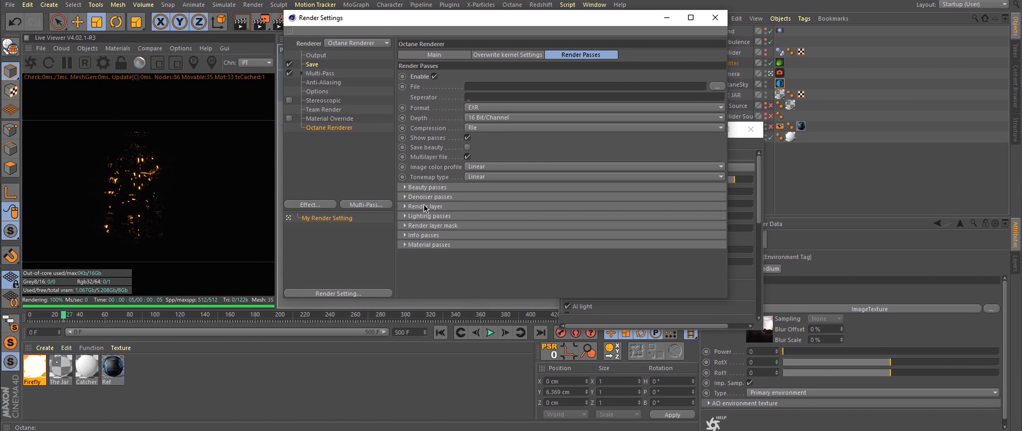
left_click(430, 197)
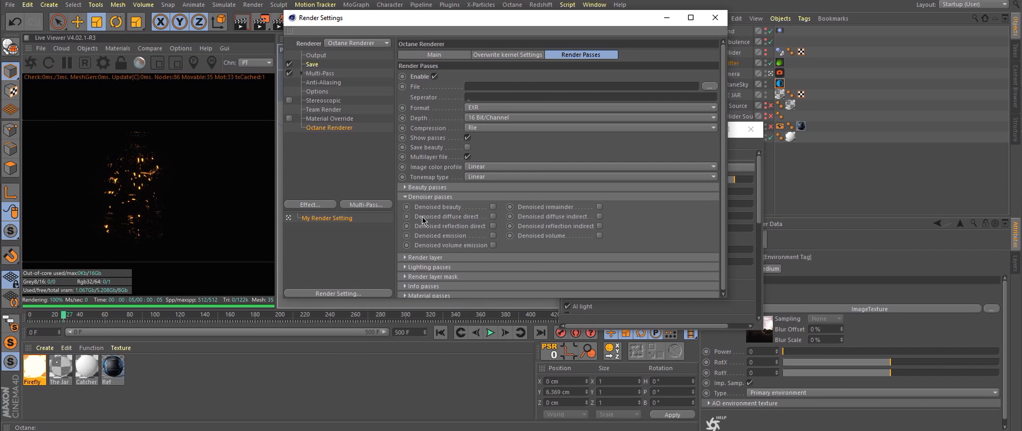
left_click(599, 208)
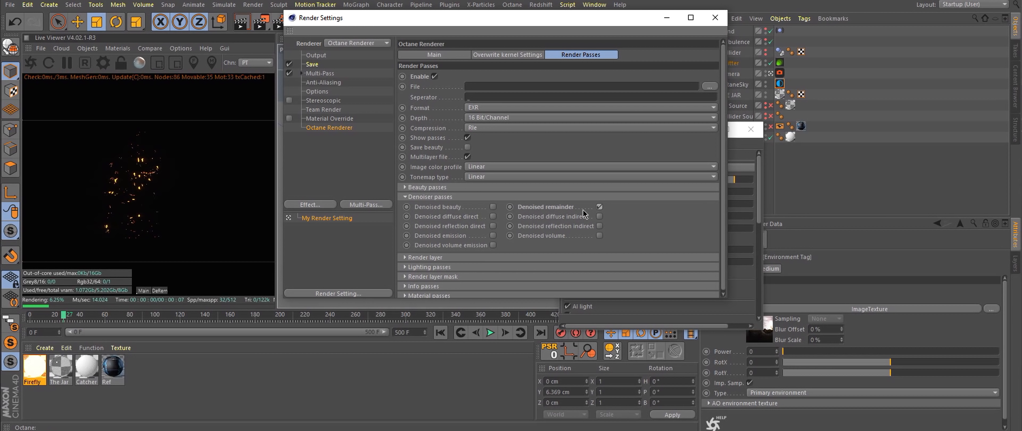
Step: Enable the Camera Imager and its AI denoiser on the camera's Octane tag
left_click(780, 73)
left_click(867, 269)
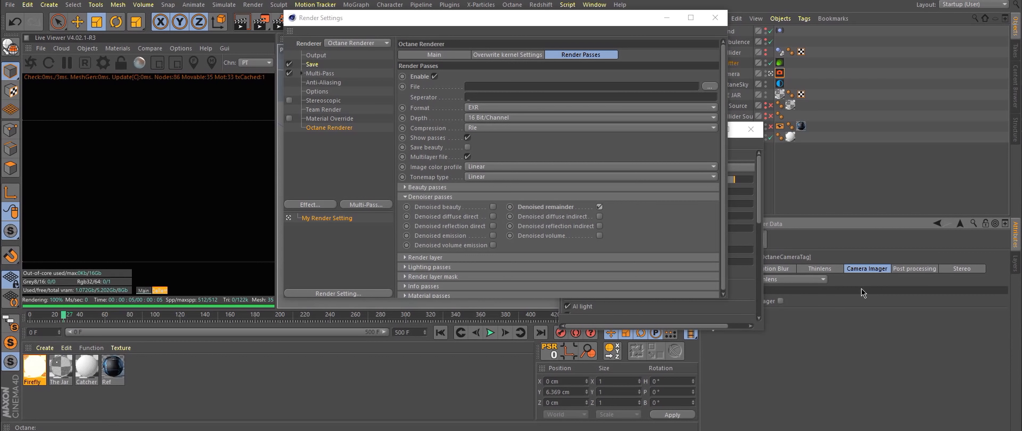
left_click(780, 301)
left_click(788, 313)
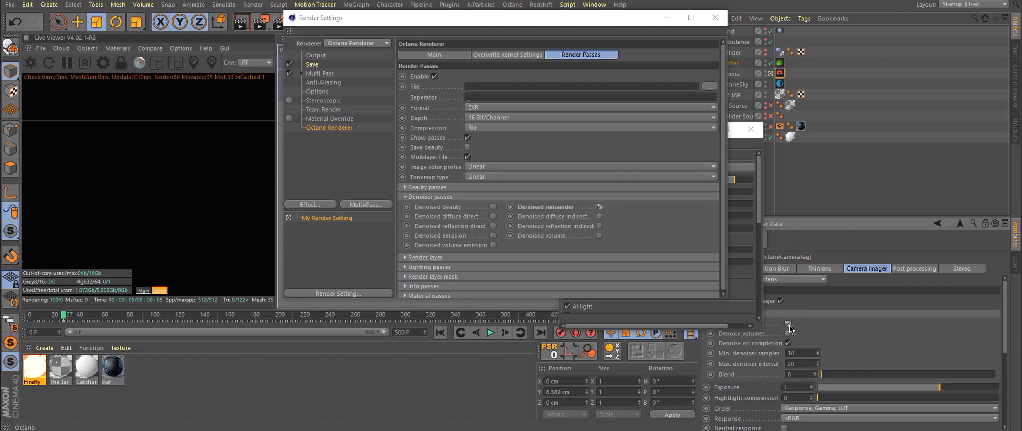
Step: Close the Octane Settings and Render Settings windows and display the Main pass in the Live Viewer
left_click(737, 265)
left_click_drag(666, 129, 577, 135)
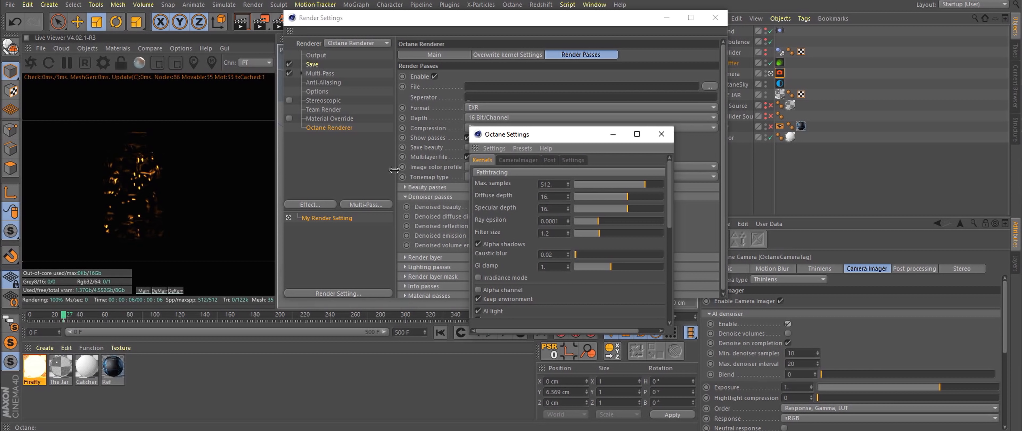
left_click(665, 140)
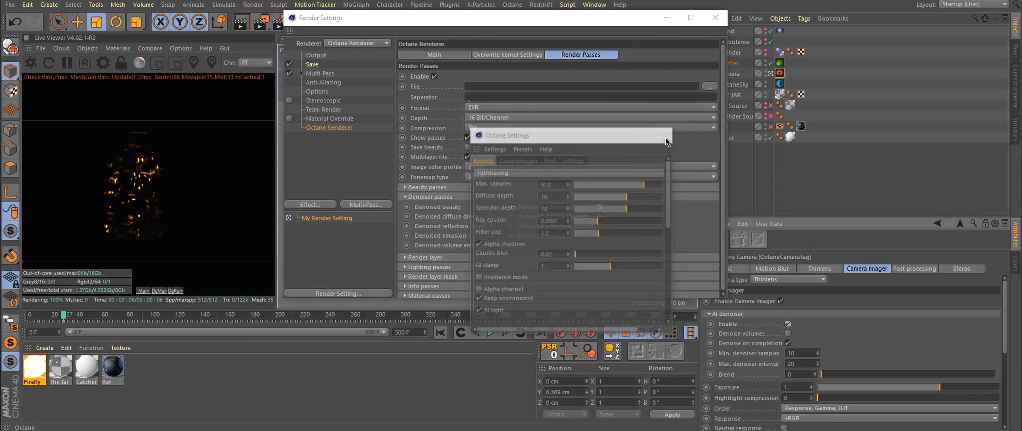
left_click(715, 19)
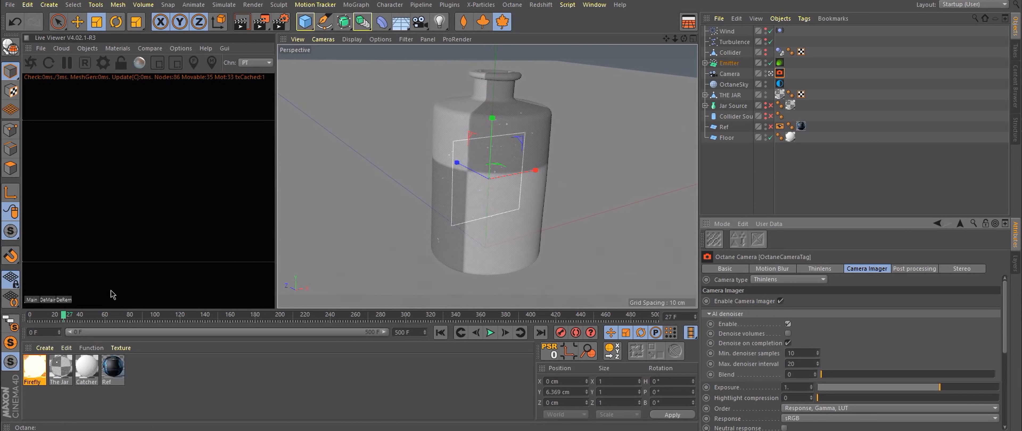
left_click(143, 291)
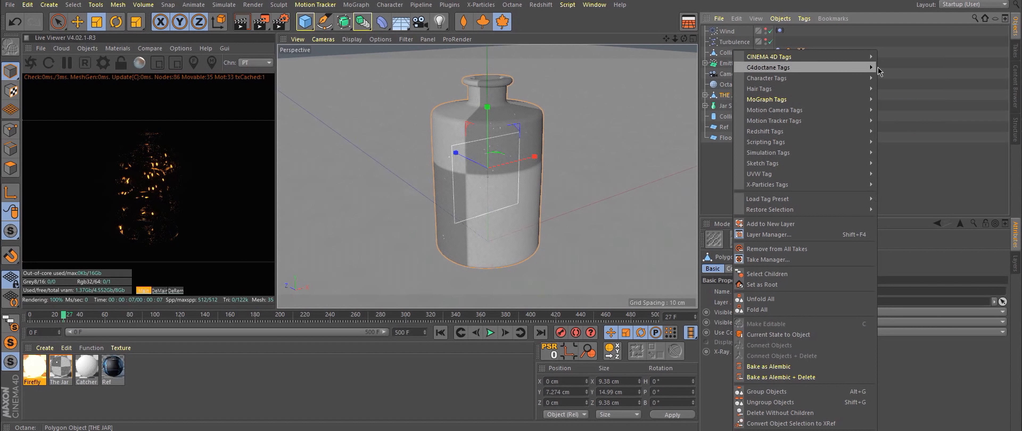
Step: Add an Octane ObjectTag to THE JAR and set its object Layer ID to 3
mouse_move(854, 76)
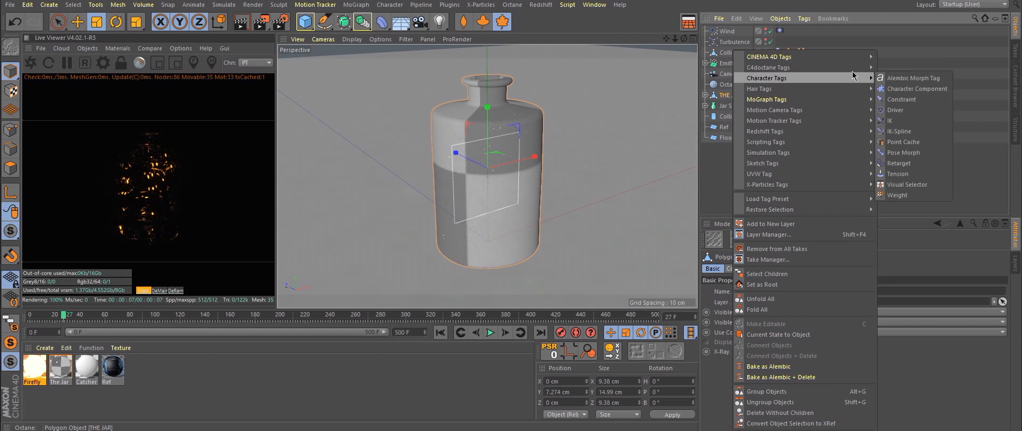
left_click(906, 101)
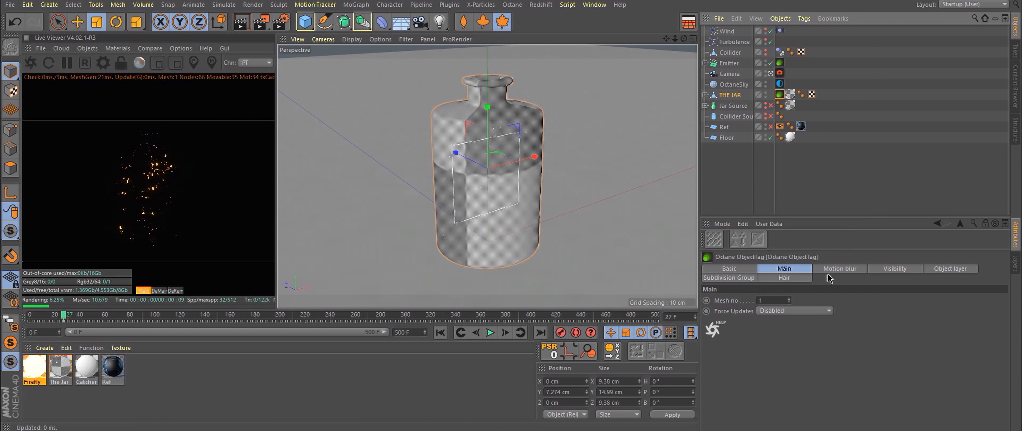
left_click(950, 269)
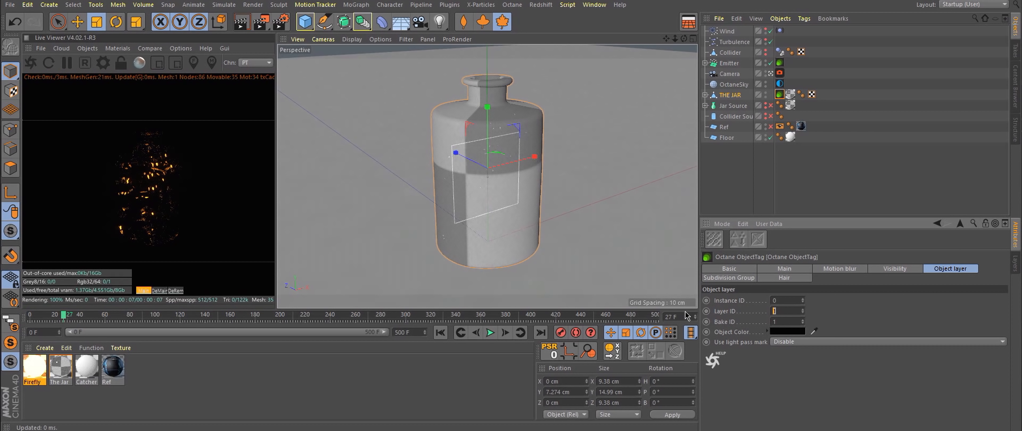
type("3")
key("Return")
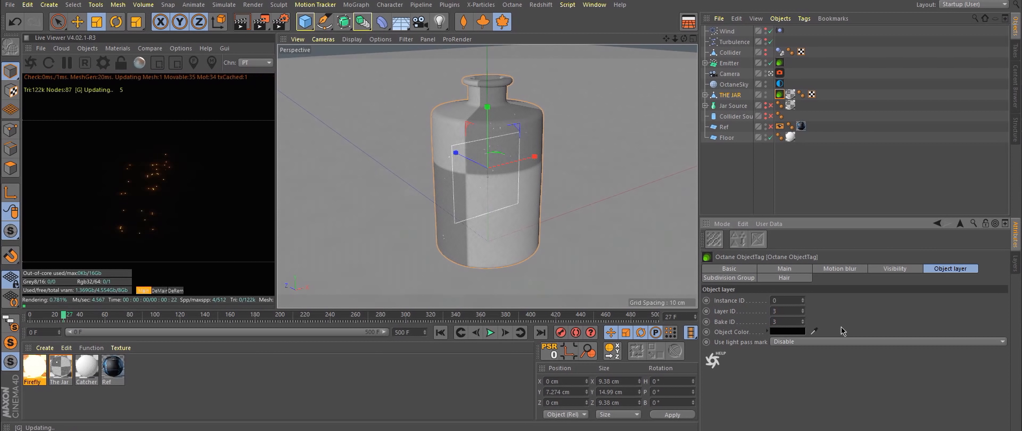
Step: Enable the Render layer pass with Layer ID 3 and Reflections, and display the layer reflections pass in the Live Viewer
left_click(281, 22)
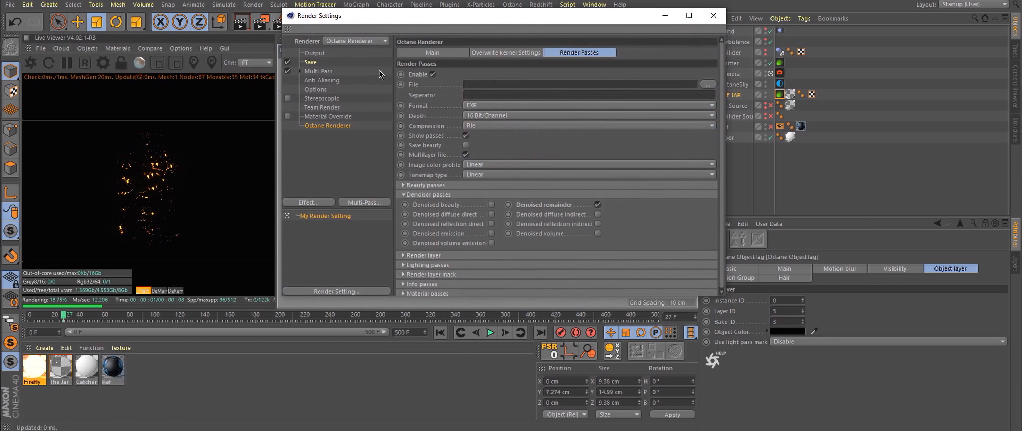
left_click(424, 196)
left_click(439, 205)
left_click(459, 215)
left_click_drag(472, 223, 447, 223)
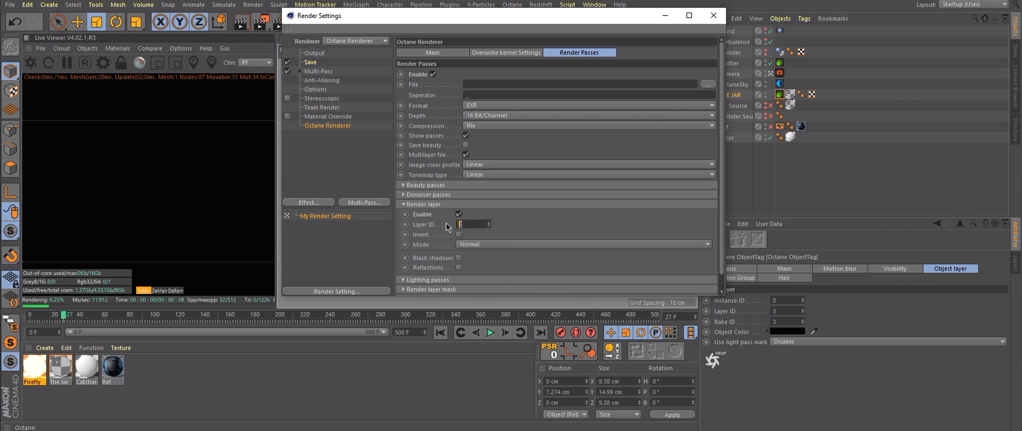
type("3")
key("Return")
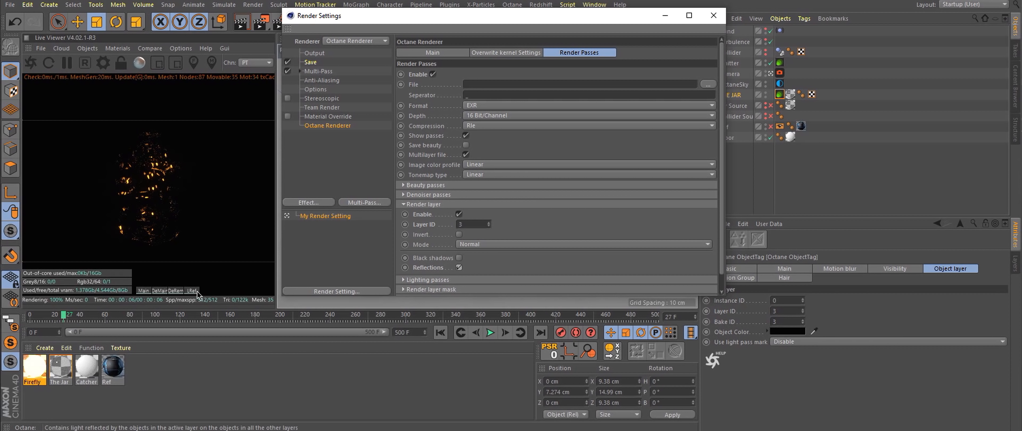
left_click(192, 291)
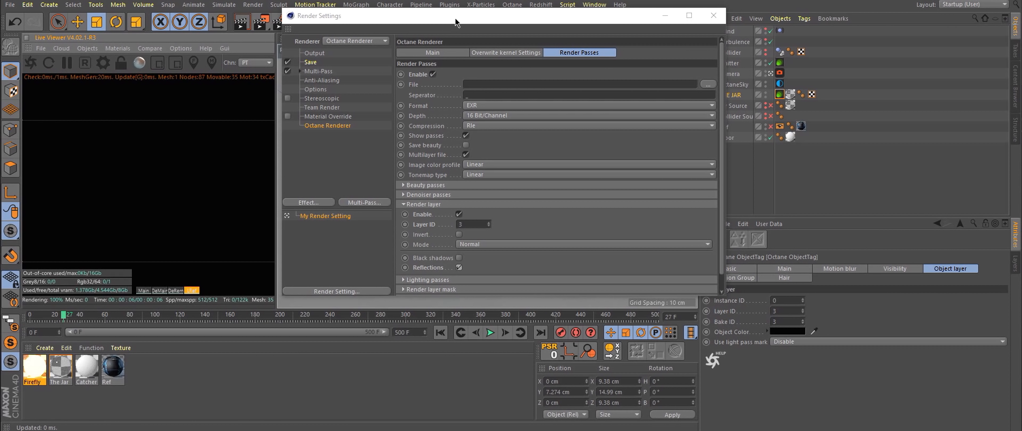
Step: Create an Octane diffuse material and apply it to the Floor
left_click_drag(456, 23, 511, 29)
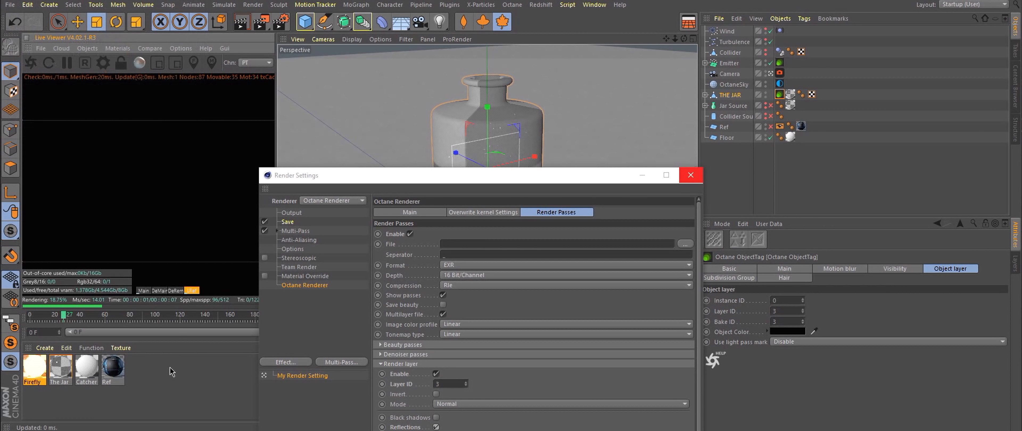
left_click(118, 48)
left_click(149, 96)
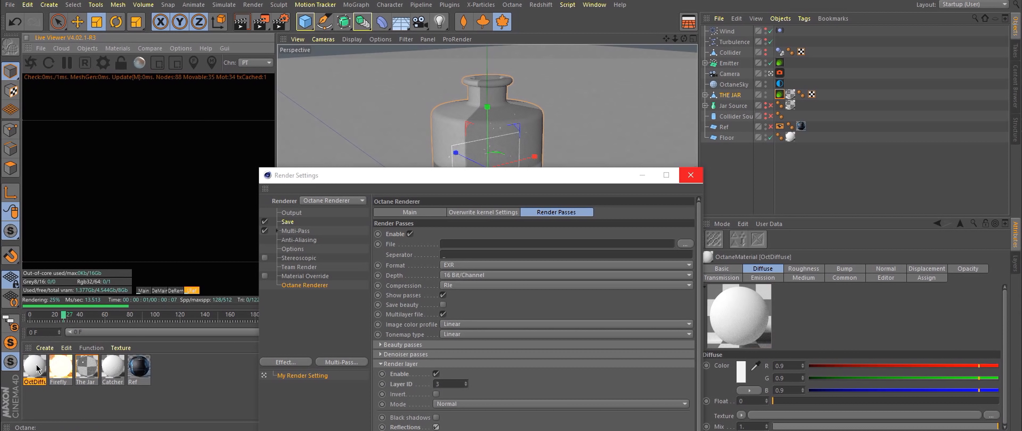
left_click_drag(724, 143, 724, 139)
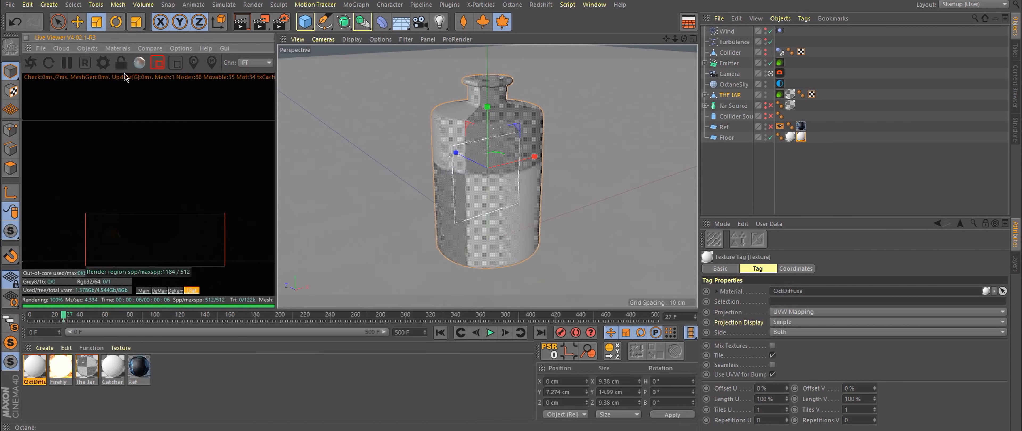
Step: Set the Octane kernel's Max. samples to 2560 and turn off the Live Viewer's render region
left_click(103, 62)
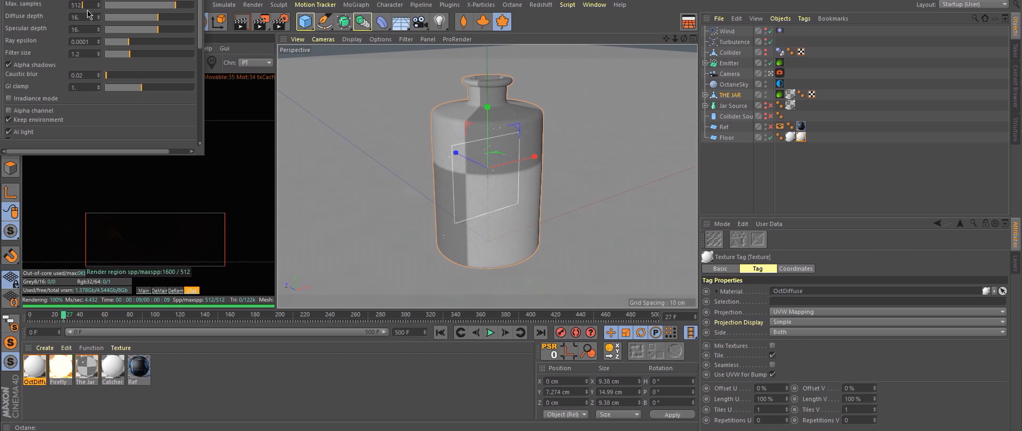
key("Return")
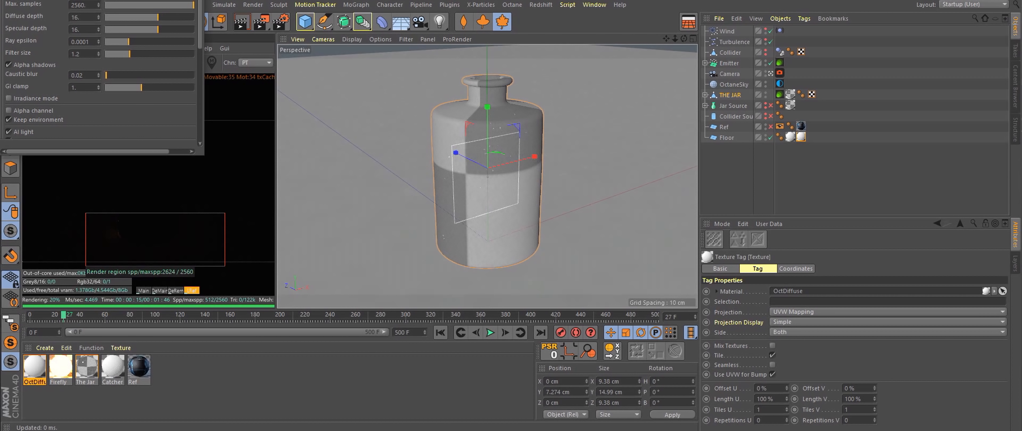
left_click(196, 1)
left_click(158, 62)
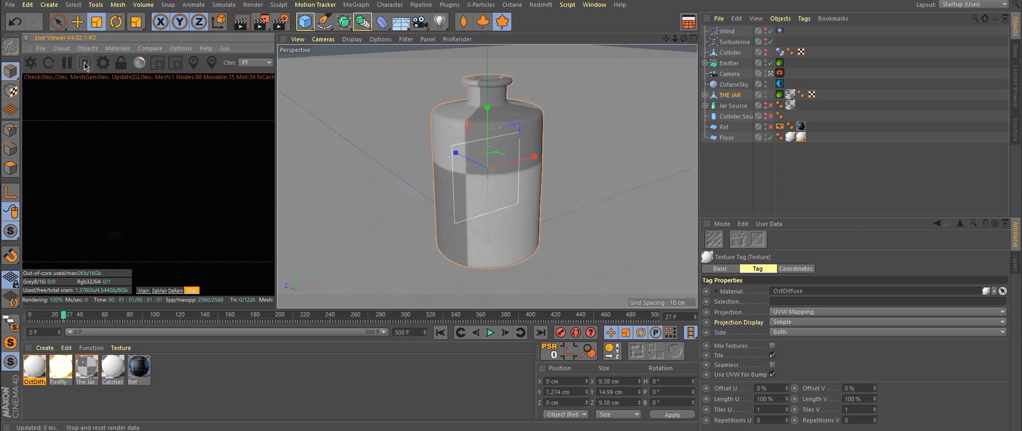
Step: Switch to the Shot_1.c4d scene, go to a frame near the timeline's end and preview the particle animation
left_click(594, 5)
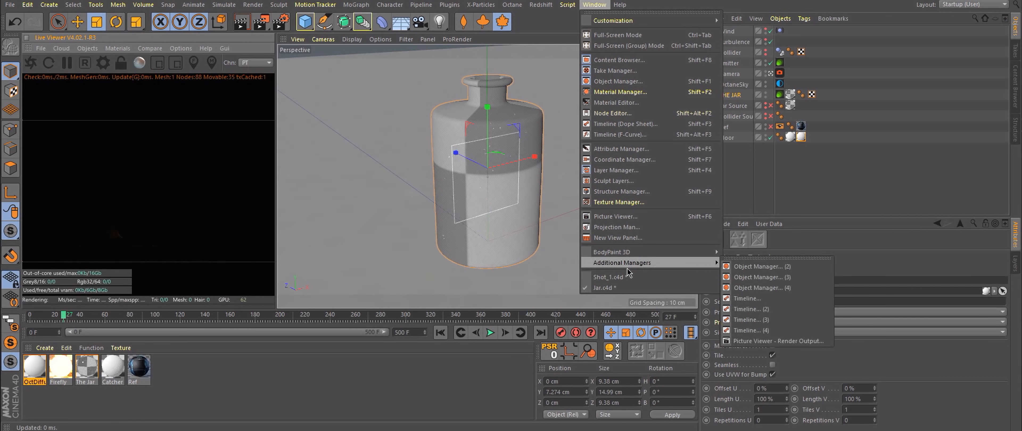
left_click(670, 288)
left_click_drag(316, 316, 651, 319)
left_click(490, 332)
left_click(491, 333)
Step: Examine xpEmitter 1 and Container 1 under Bottle 1, leaving the Solved Camera to view the particles inside the bottle up close
left_click(705, 74)
left_click(705, 84)
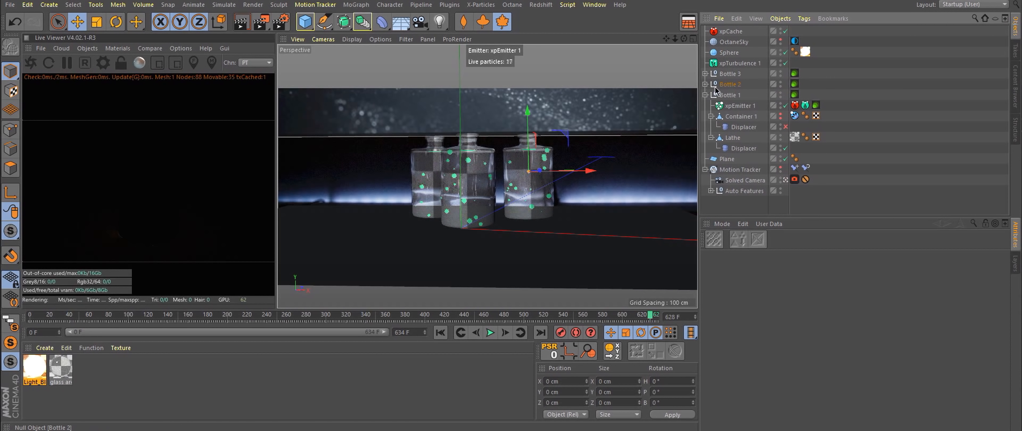
left_click(757, 107)
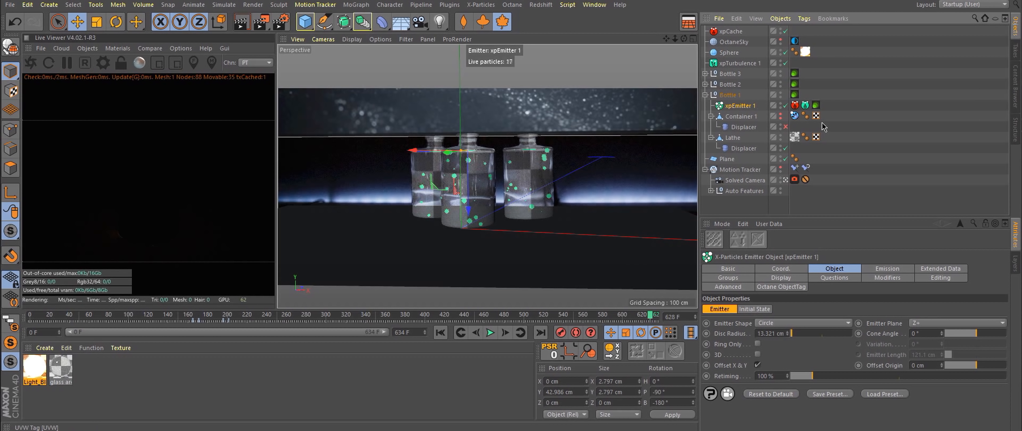
left_click(711, 116)
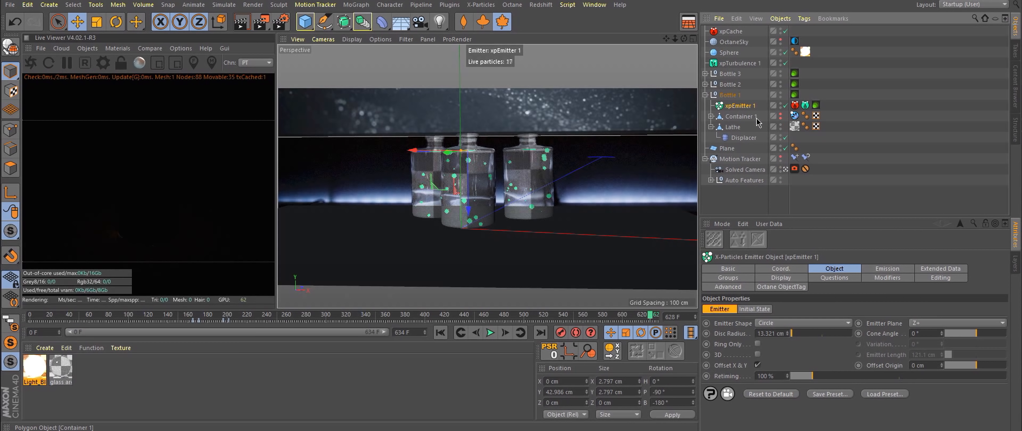
left_click(754, 116)
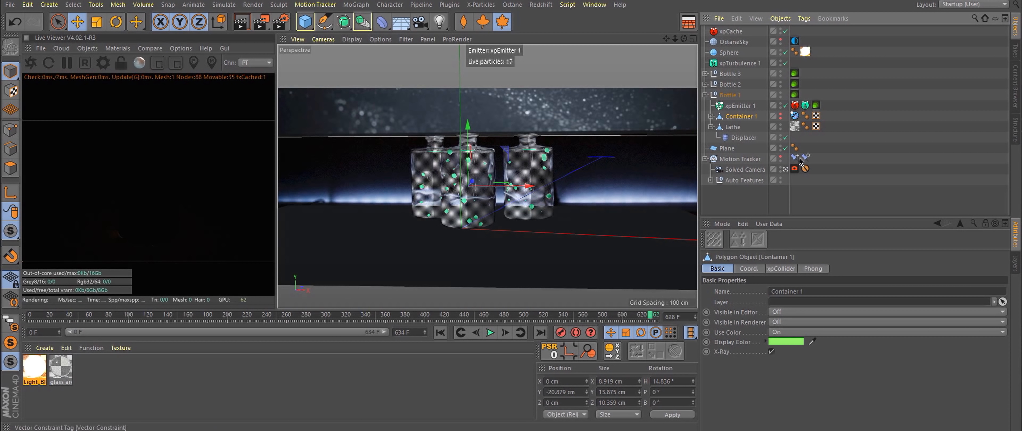
left_click(786, 168)
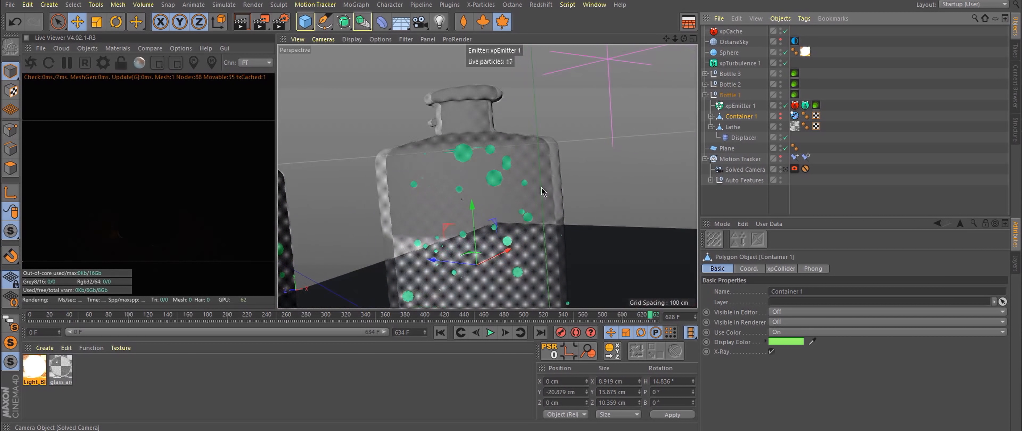
left_click_drag(438, 177, 655, 120, "alt")
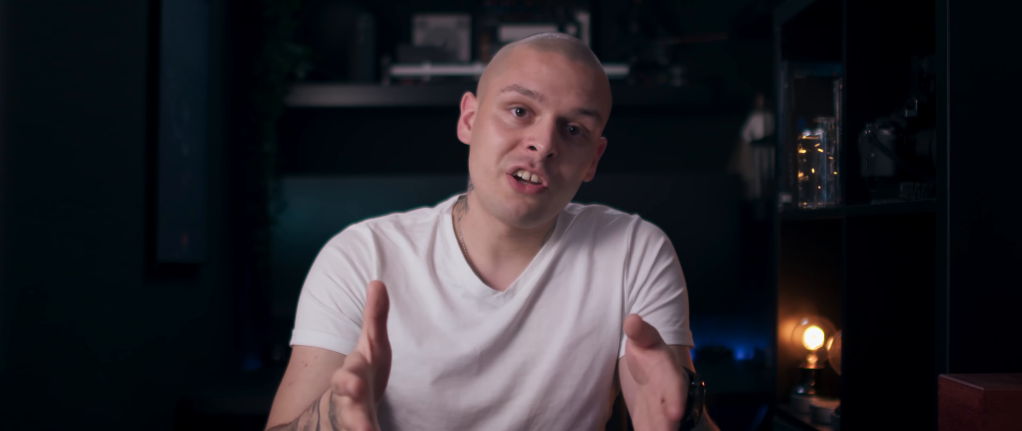